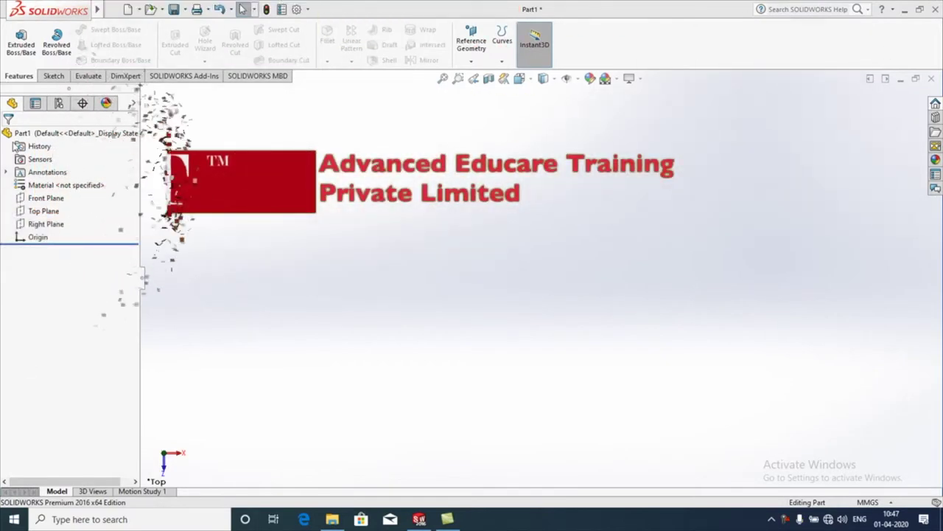
Start a sketch on the Top Plane and draw a centre-point circle of about 80 mm radius near the origin
click(46, 211)
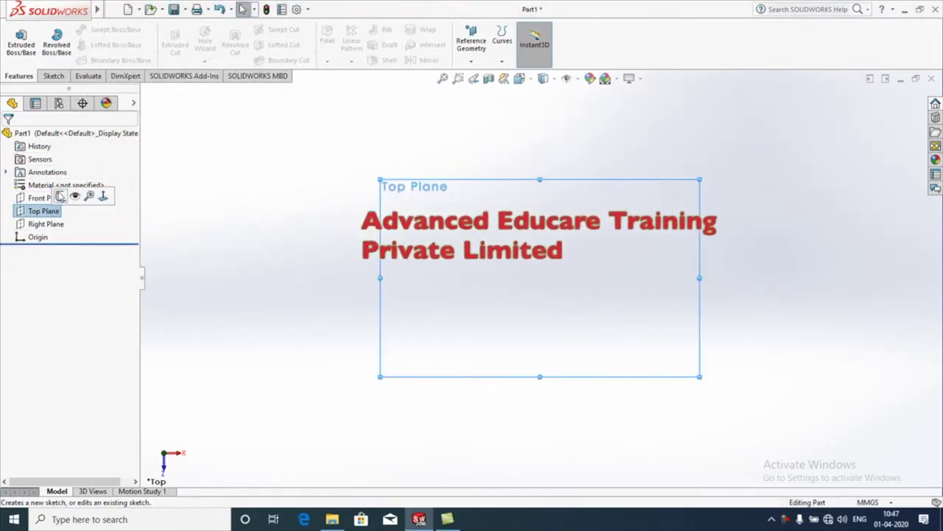
click(61, 195)
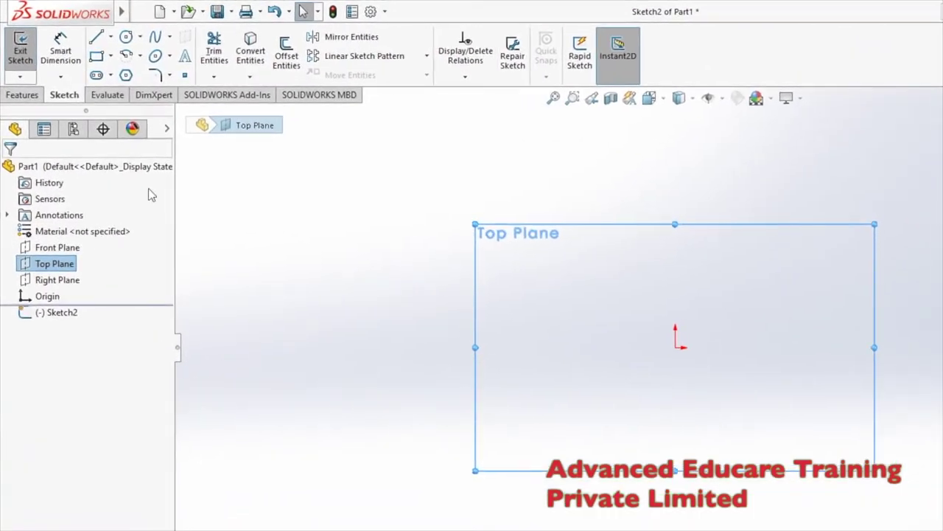
click(141, 37)
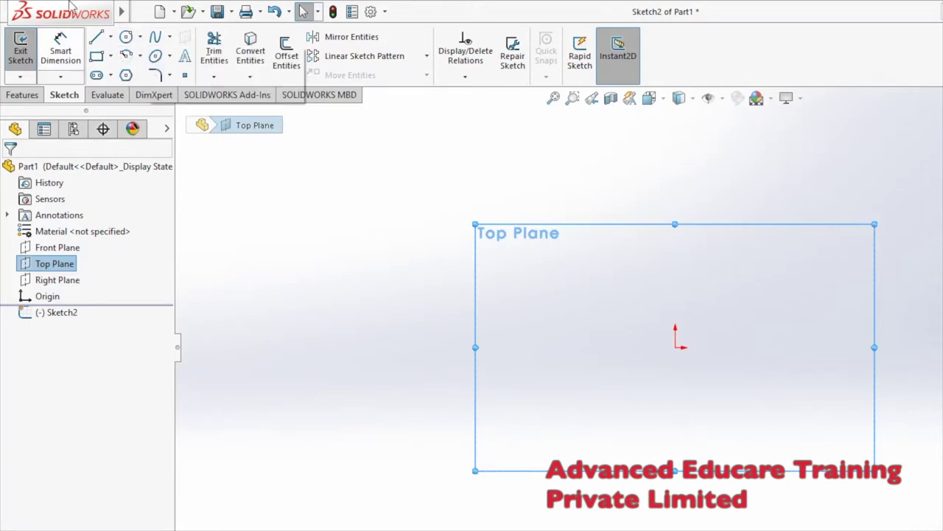
click(169, 37)
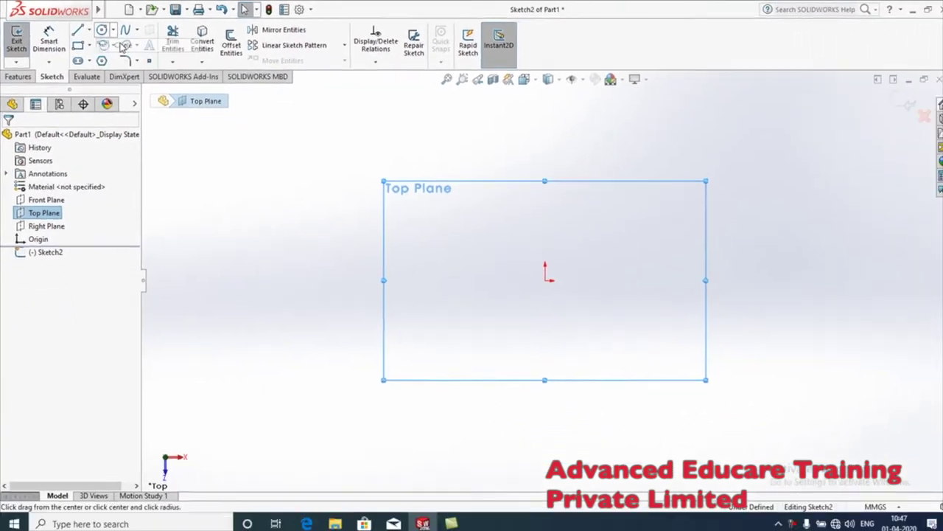
click(144, 53)
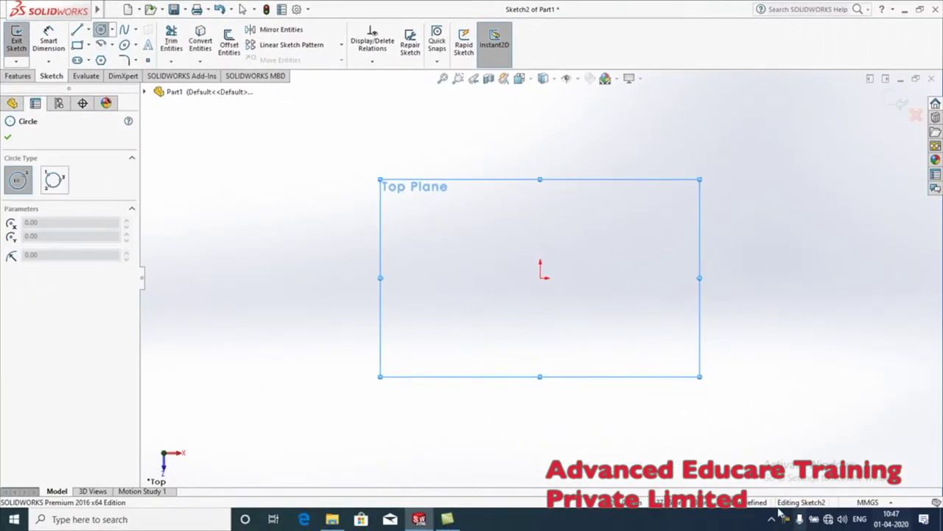
click(513, 286)
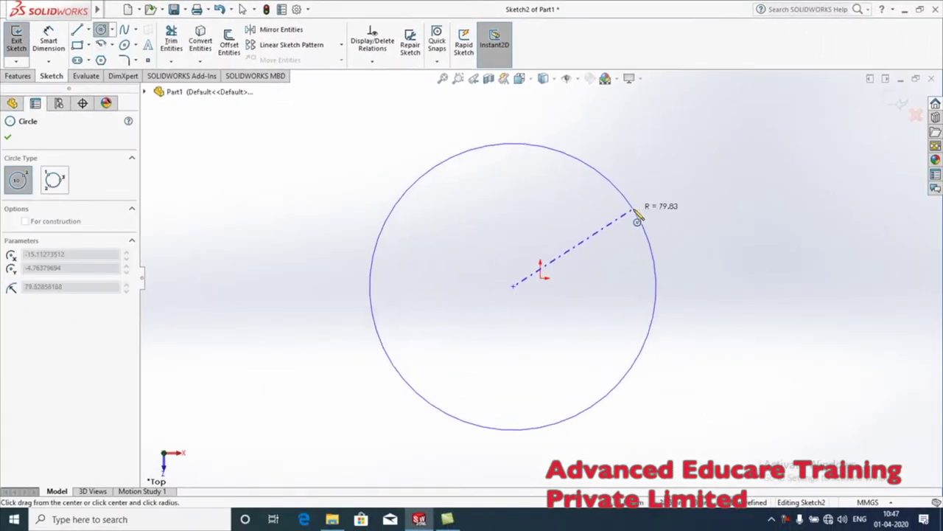
click(633, 211)
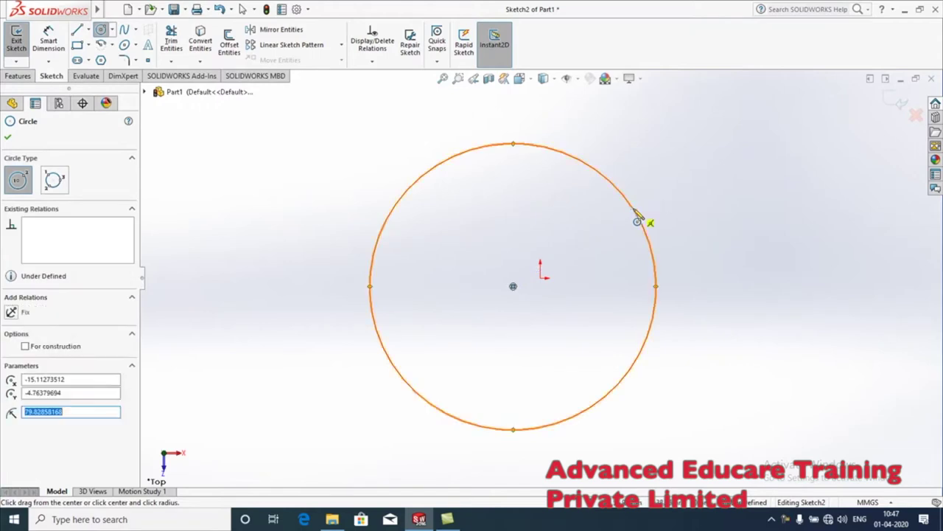
Increase the circle's radius to about 99.83 mm and set its centre coordinates to X 0, Y 0
click(126, 409)
click(126, 409)
click(126, 409)
click(126, 416)
double_click(44, 379)
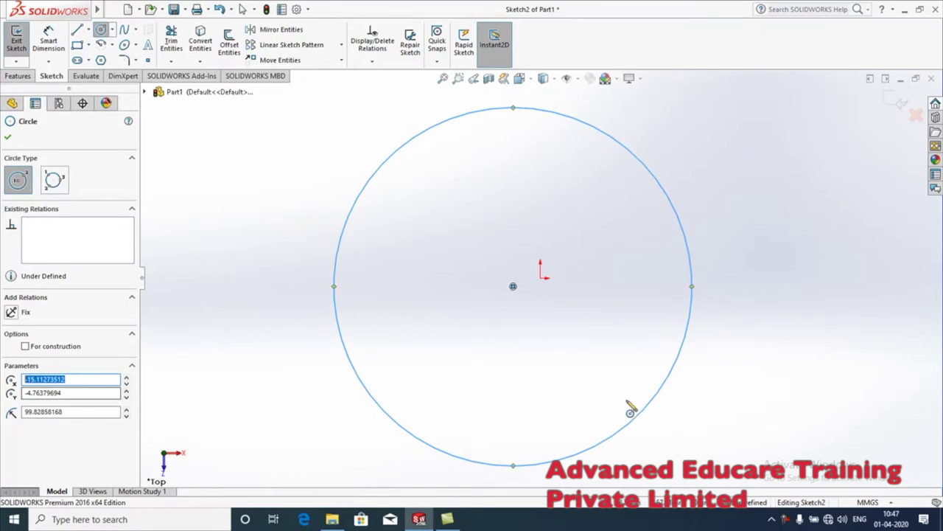
text(0)
key(Return)
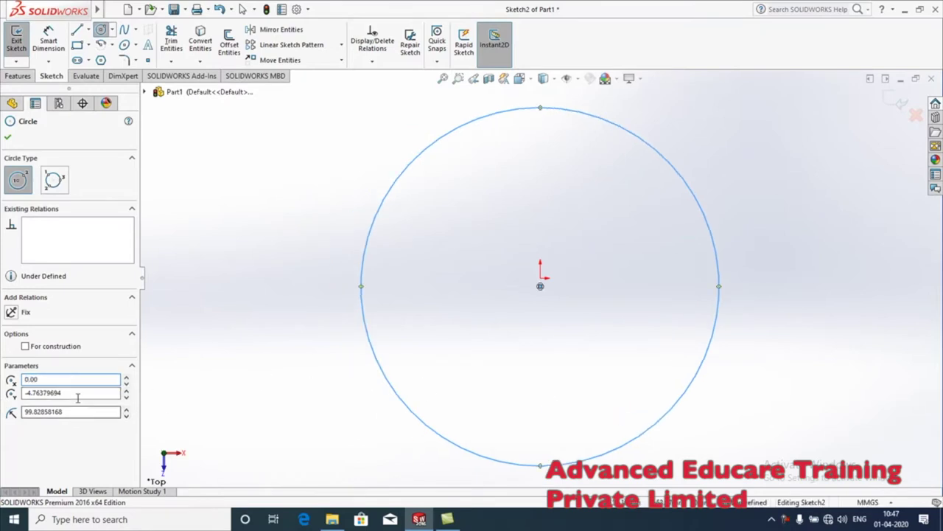
key(Return)
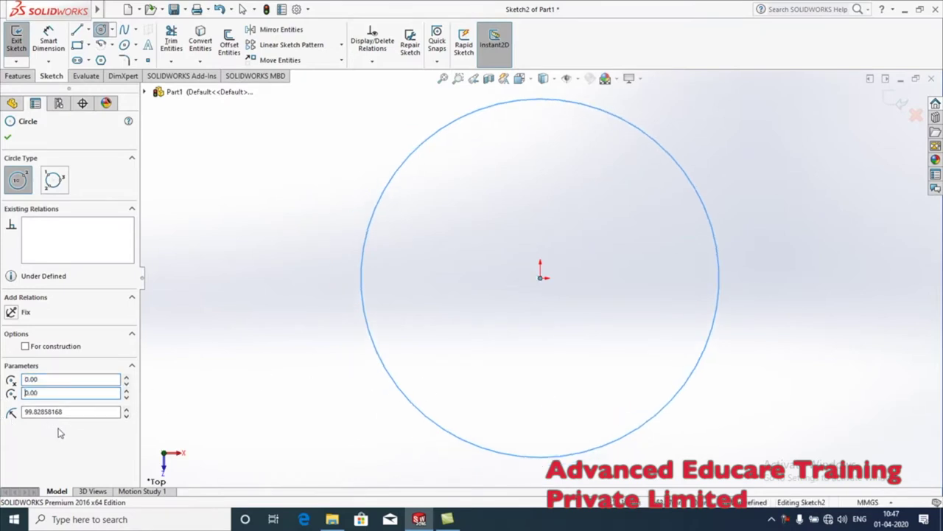
click(8, 139)
click(363, 261)
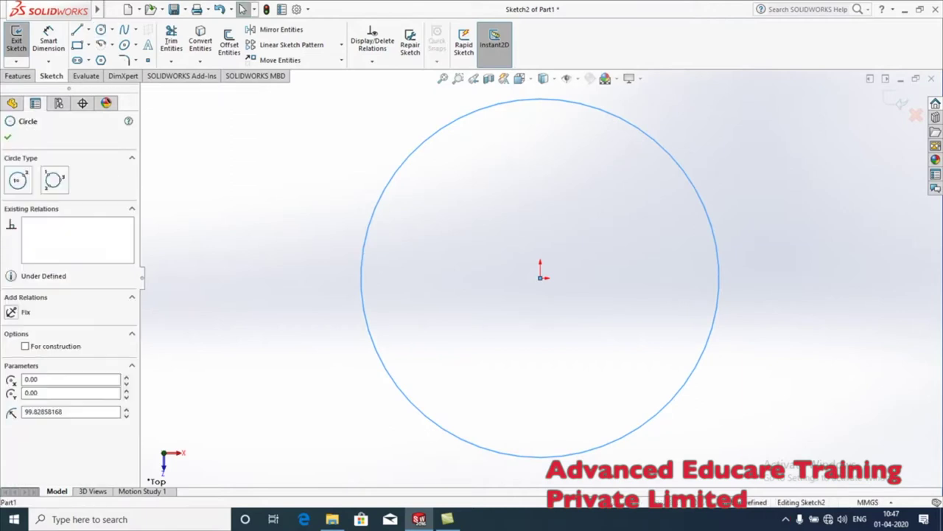
click(451, 256)
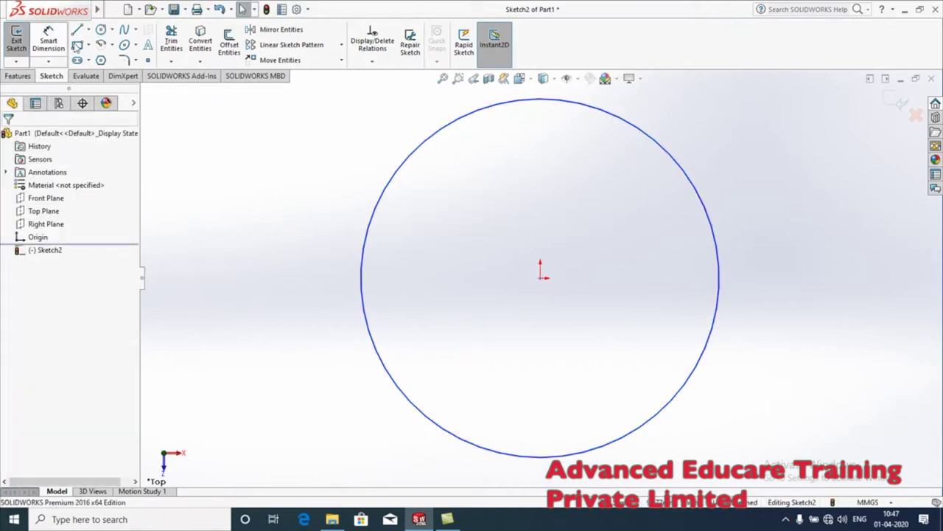
Sketch a three-point perimeter circle of about 142 mm radius to the left of the origin circle and make it construction geometry
click(112, 30)
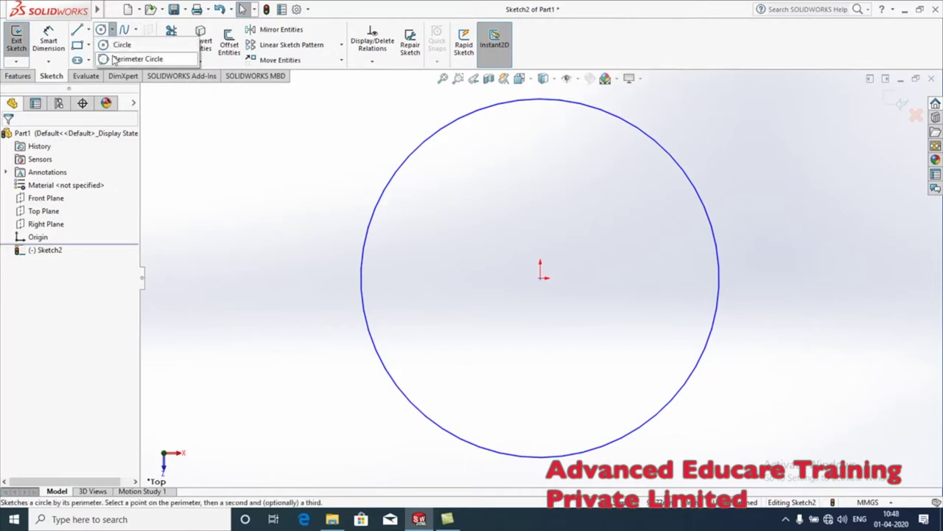
click(133, 59)
scroll(558, 258, up, 1)
scroll(560, 259, up, 3)
click(304, 160)
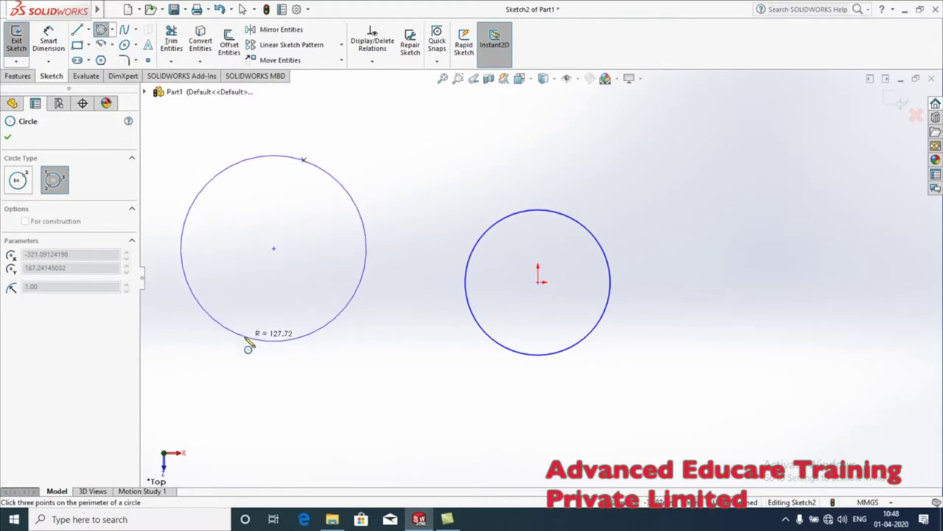
click(296, 367)
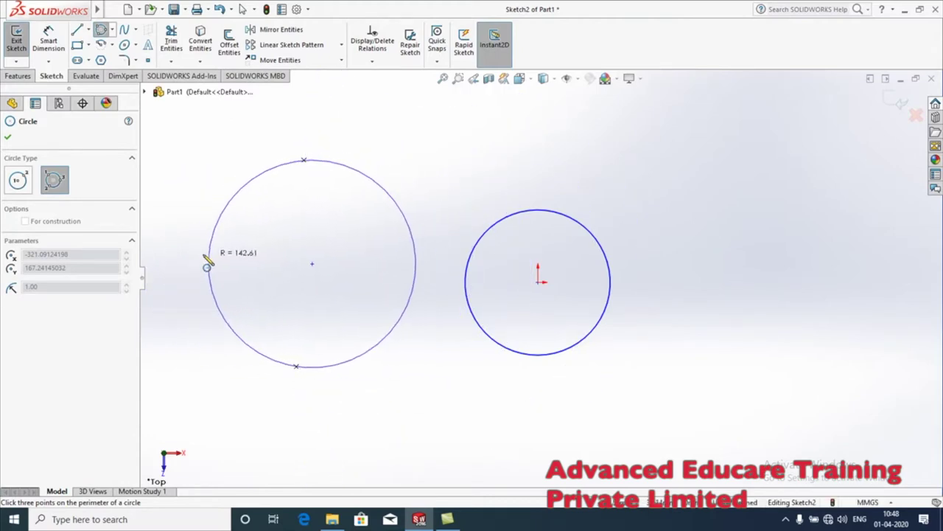
click(205, 260)
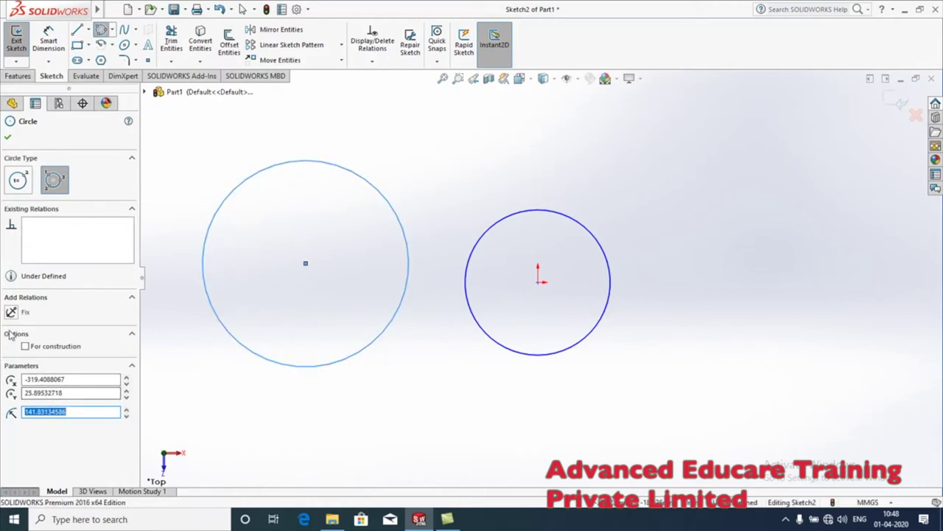
click(25, 346)
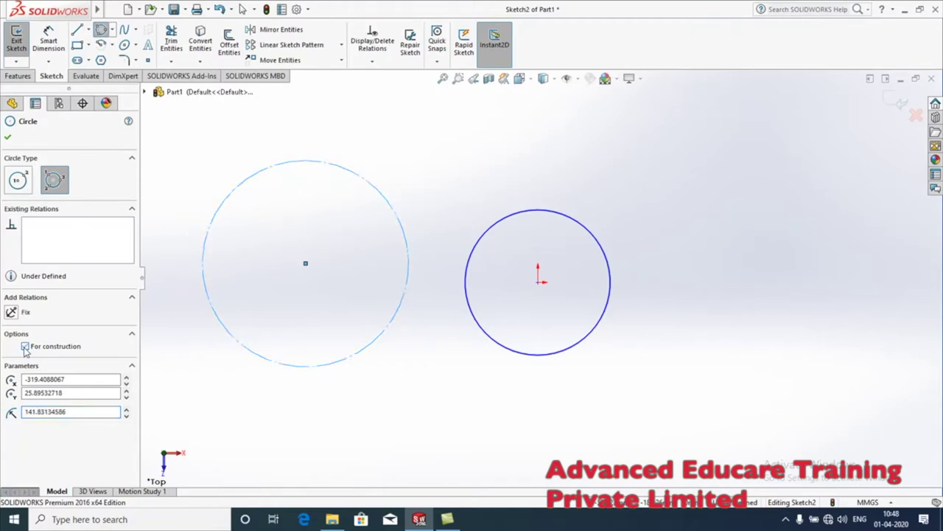
click(7, 138)
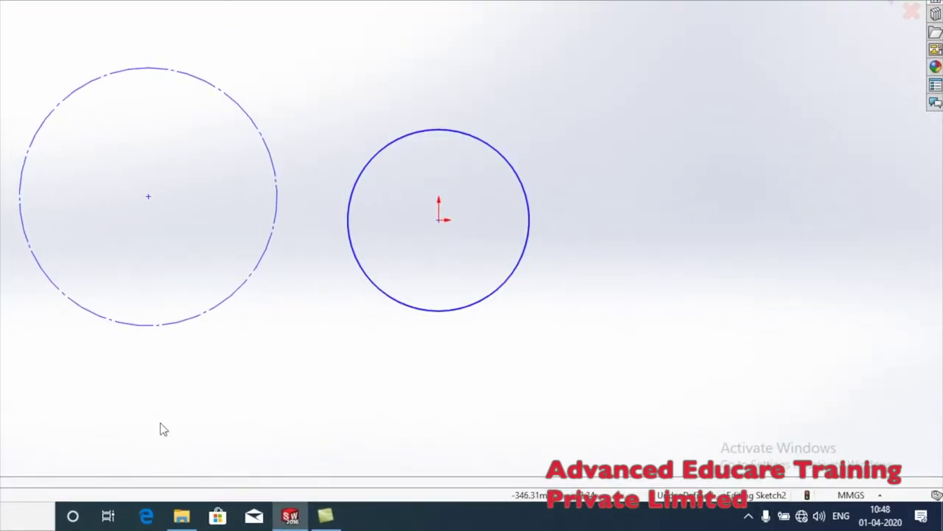
click(116, 9)
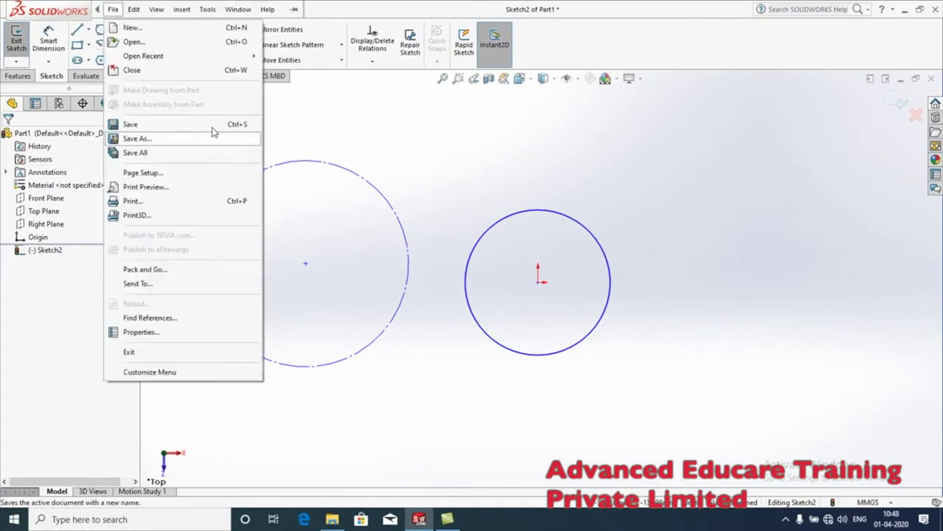
key(Escape)
Sketch an upward-bulging centerpoint arc of about 171 mm radius to the right of the origin circle
click(113, 45)
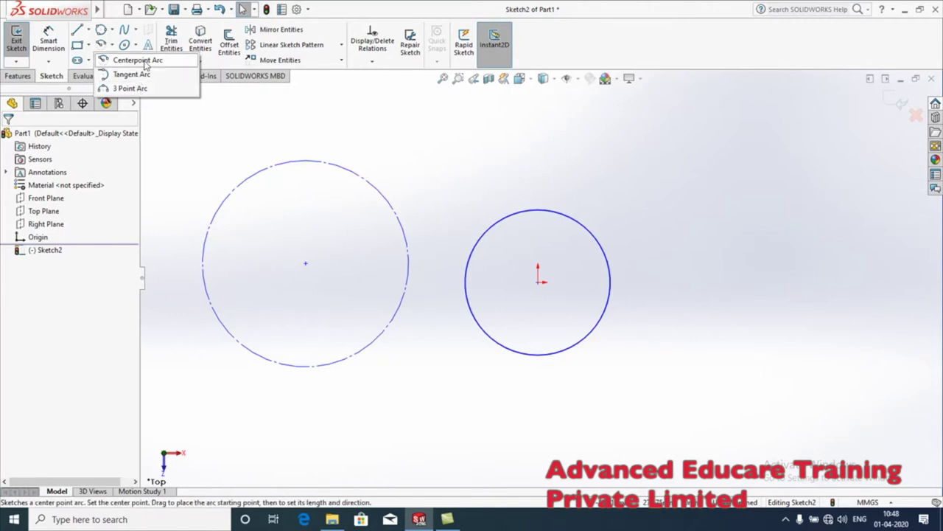
click(140, 60)
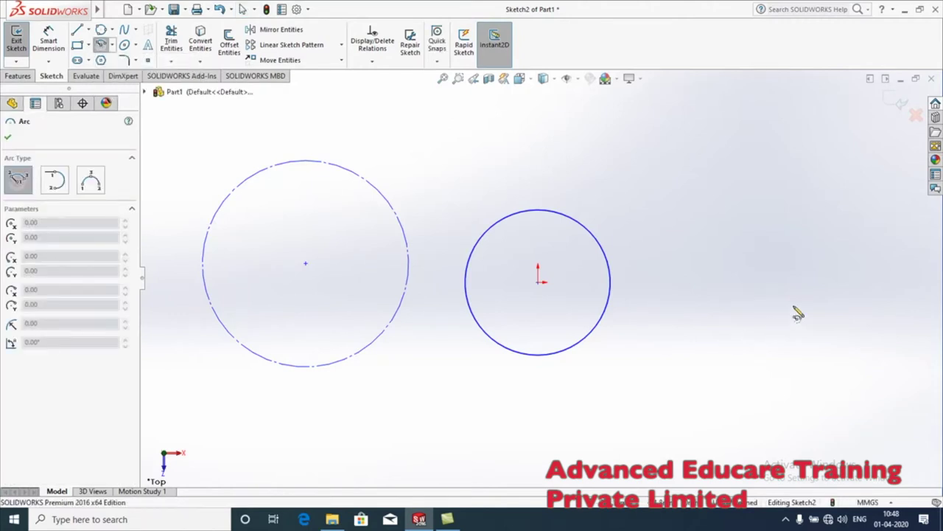
click(791, 310)
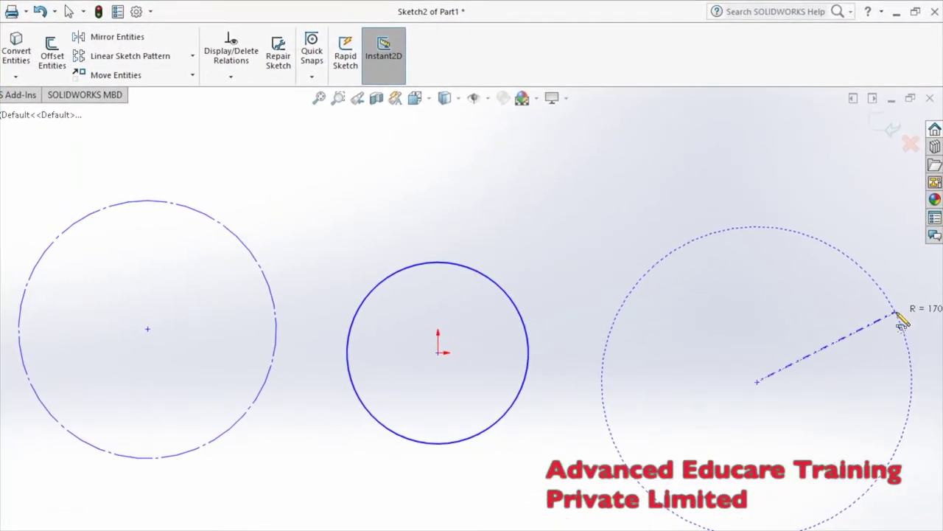
click(904, 255)
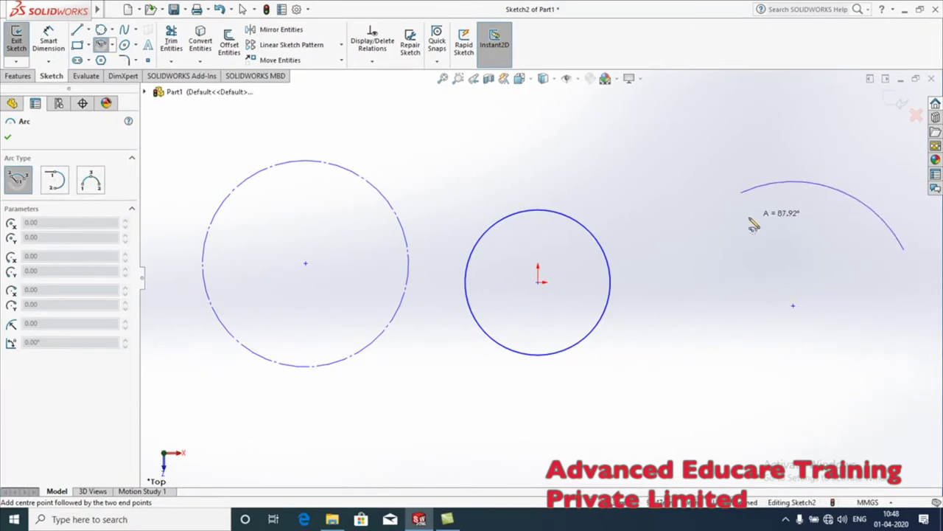
click(719, 251)
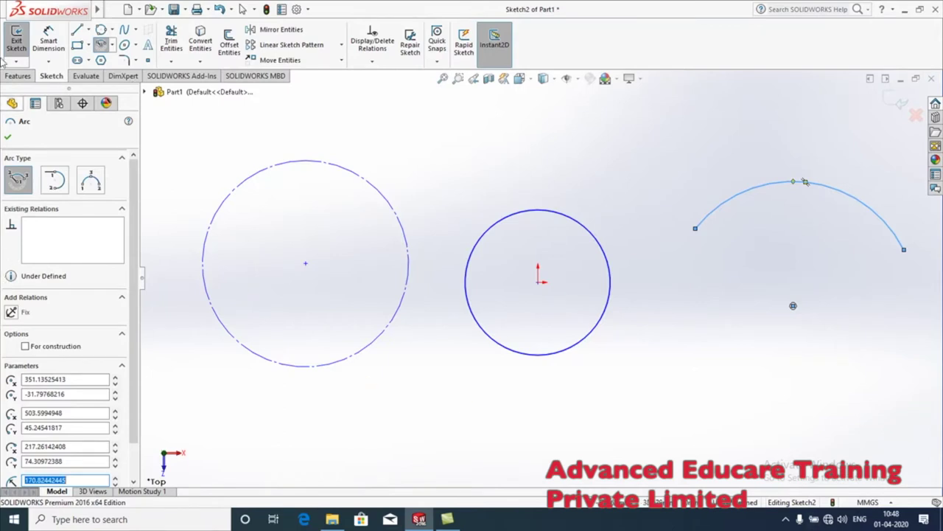
click(113, 45)
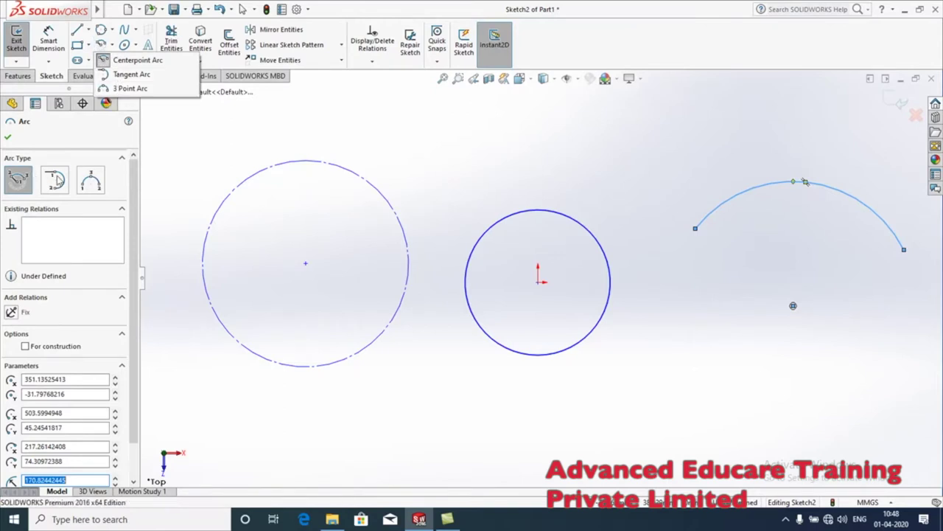
click(8, 138)
Sketch a 3 Point Arc of about 190 mm radius below the centerpoint arc, bulging upward
click(112, 46)
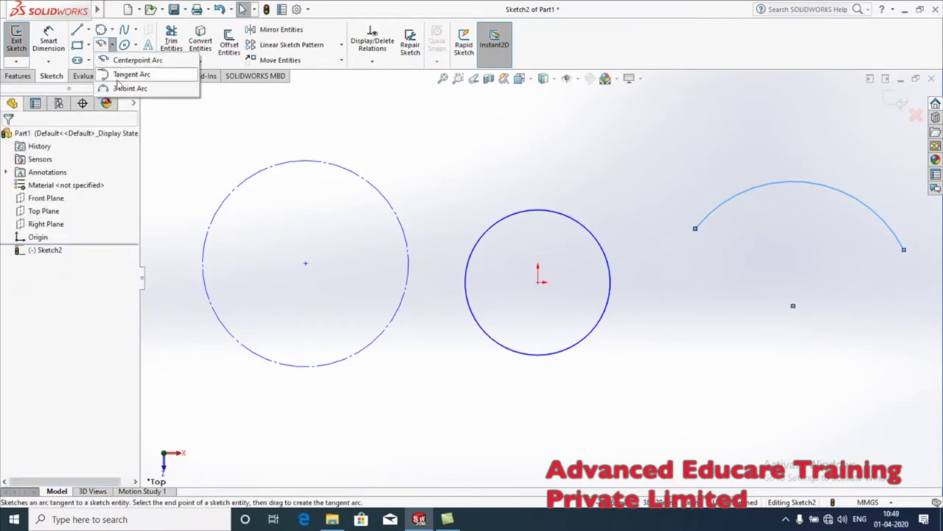
click(127, 86)
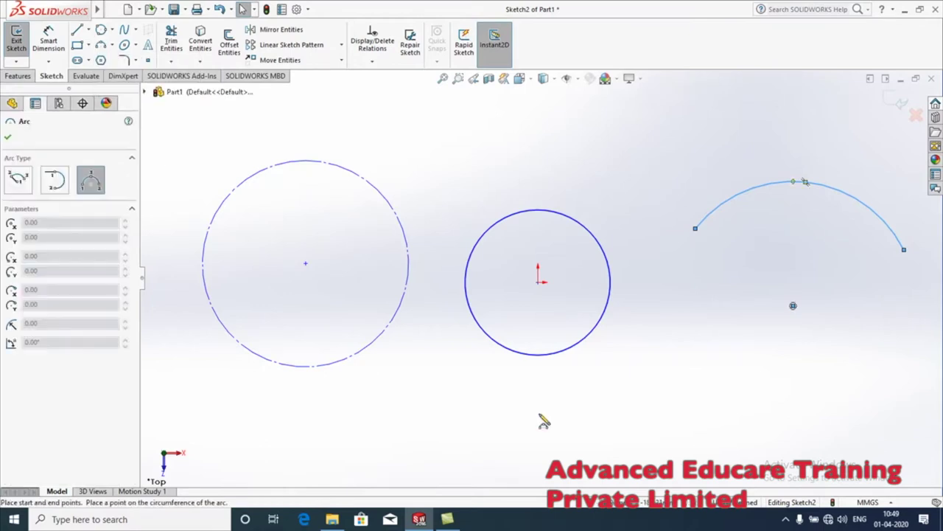
click(890, 393)
click(670, 382)
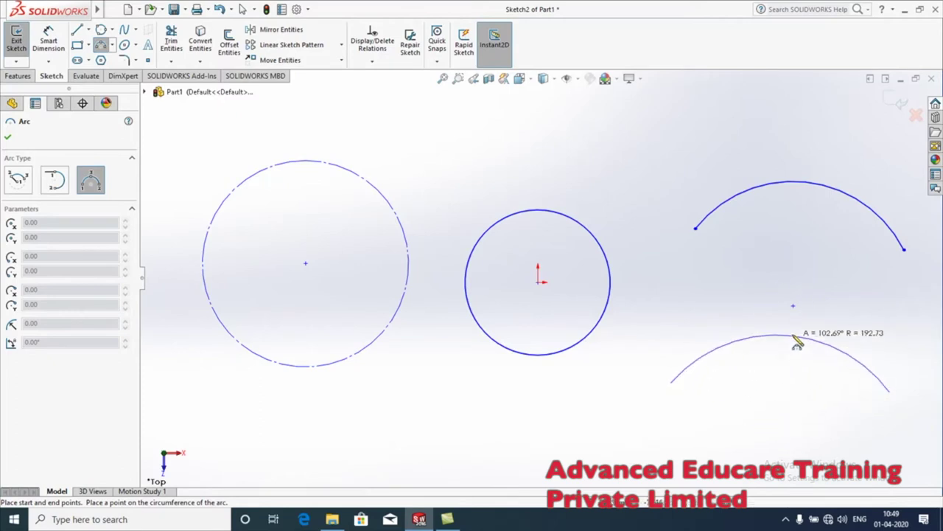
click(779, 333)
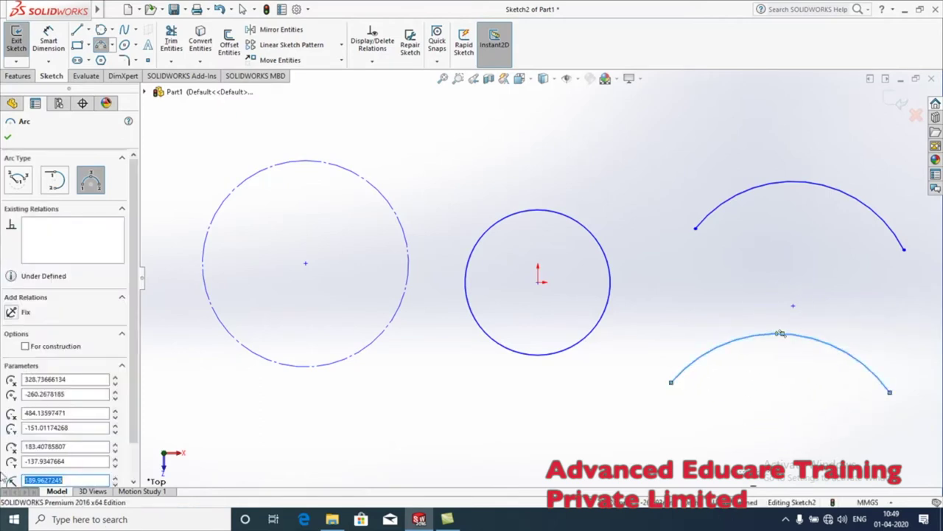
Sketch a tangent arc from the left endpoint of the upper arc to a point inside the origin circle
click(112, 46)
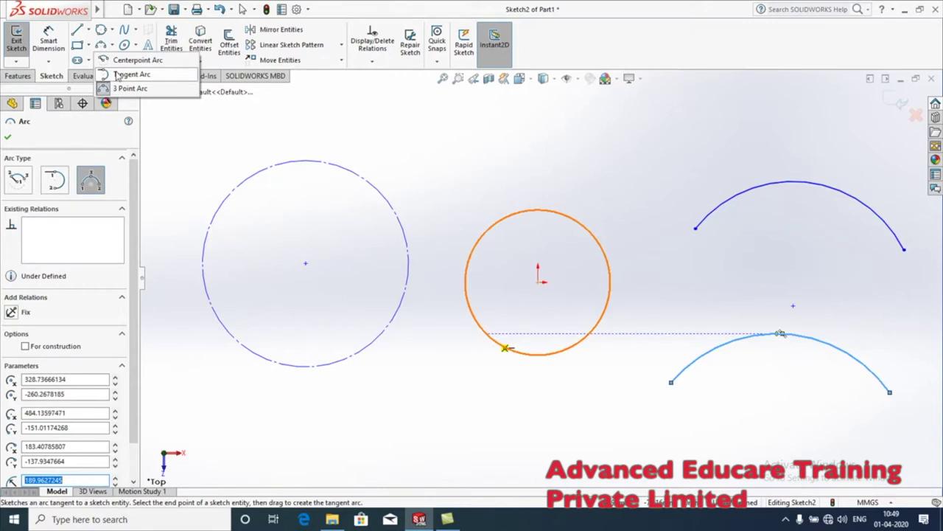
click(118, 75)
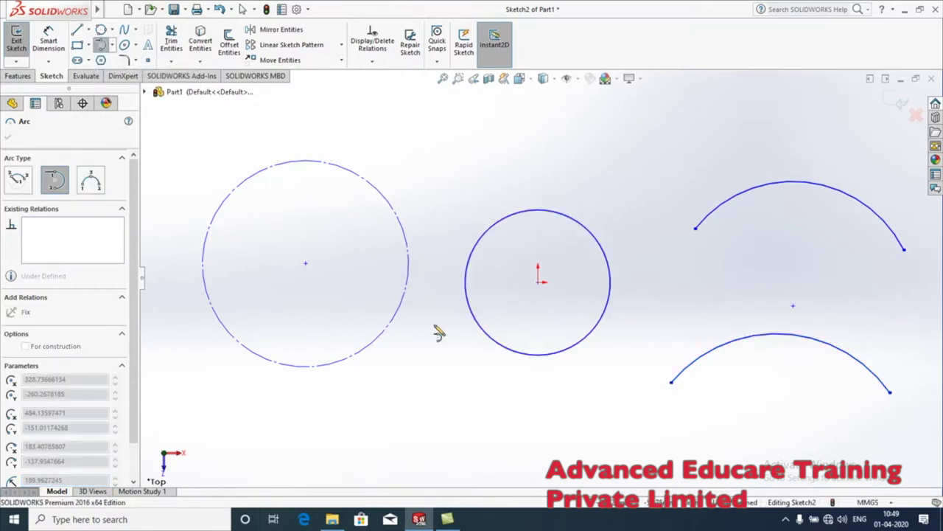
click(468, 160)
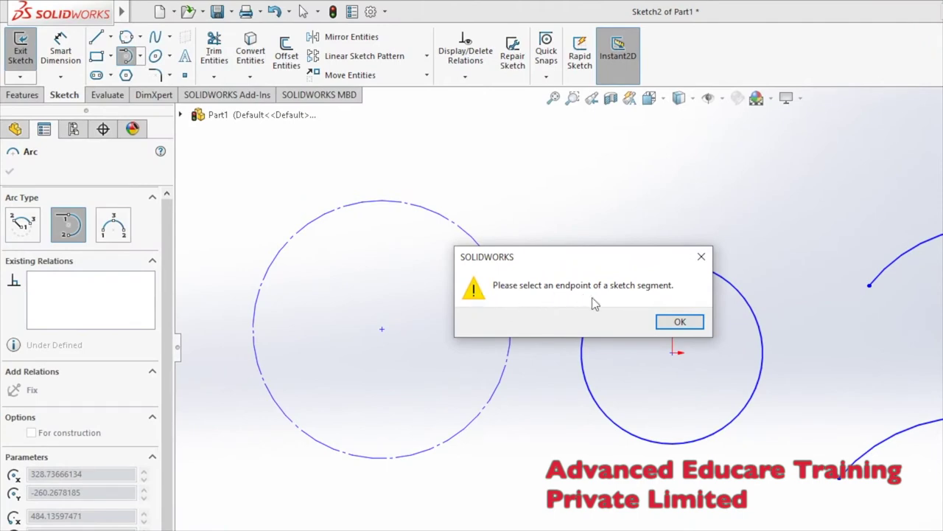
click(678, 321)
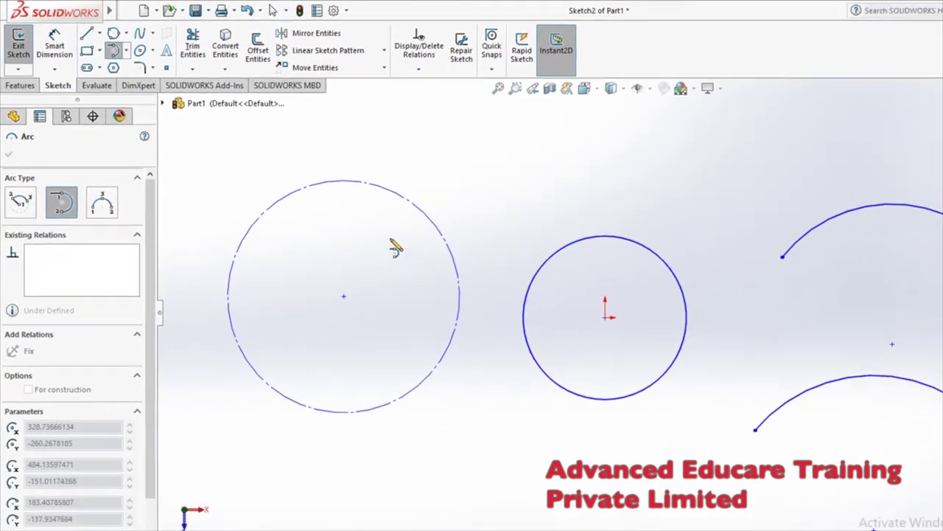
click(696, 230)
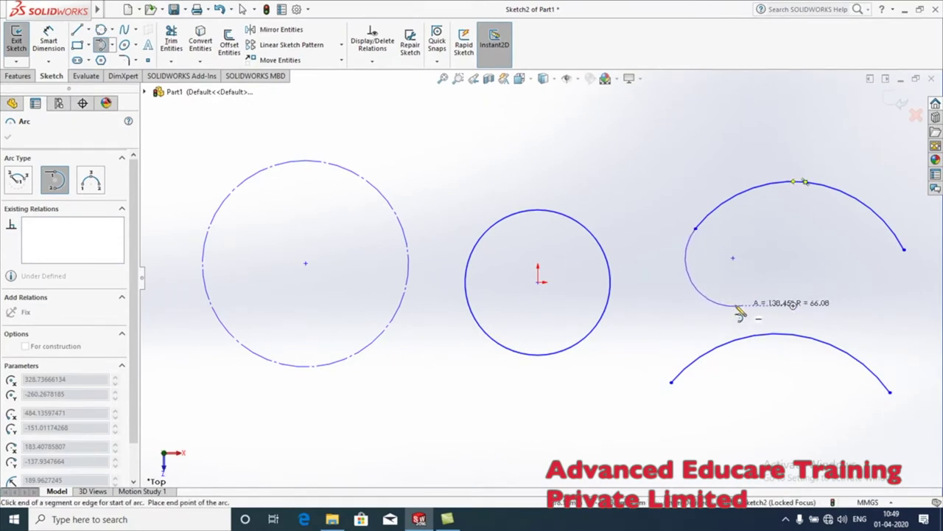
click(500, 244)
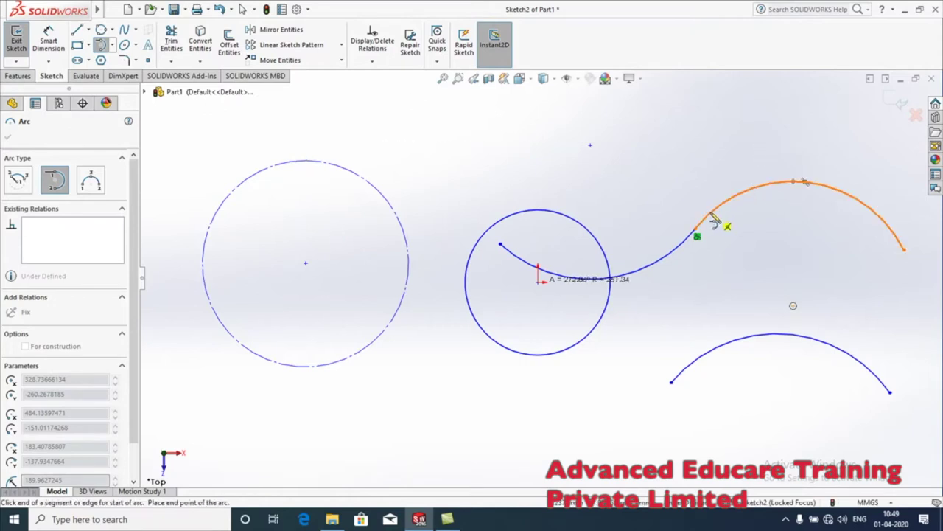
Sketch a horizontal line about 230 mm long above the origin circle and leave the Line tool
click(104, 45)
click(77, 30)
click(429, 124)
click(596, 124)
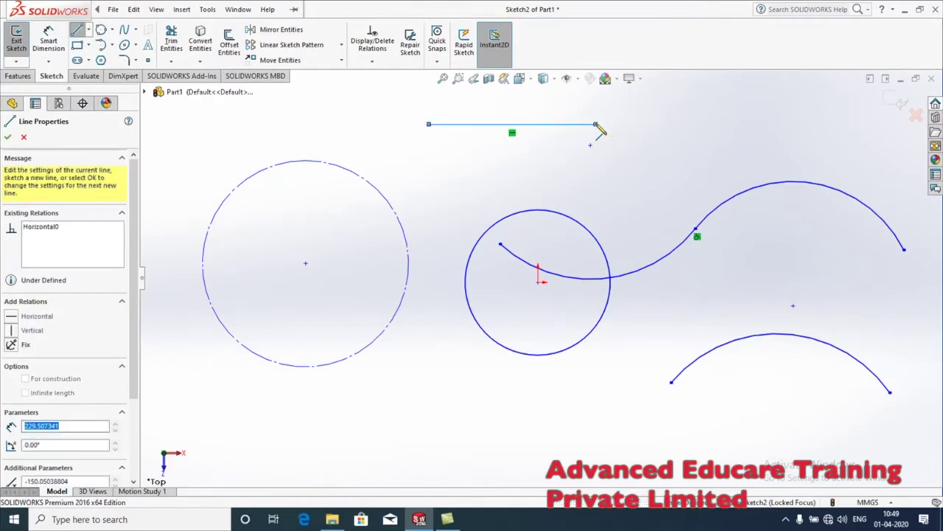
key(Escape)
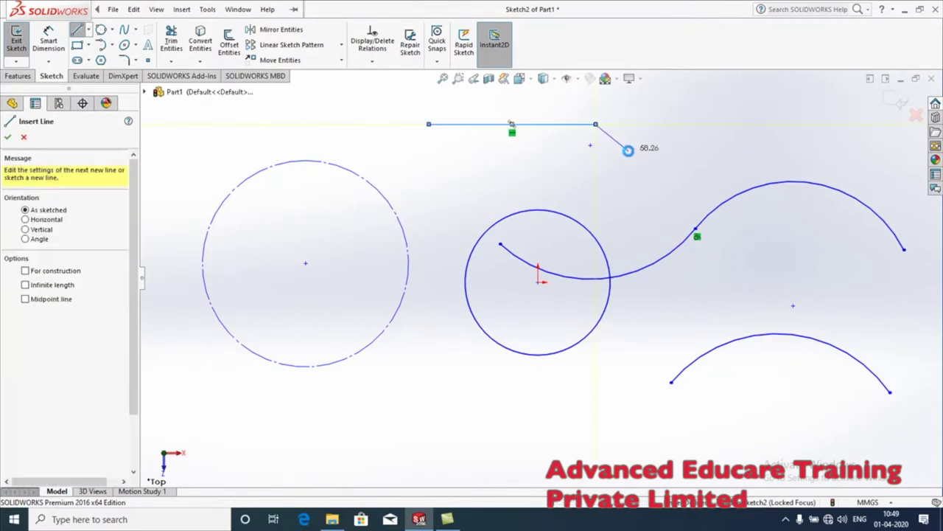
key(Escape)
click(113, 9)
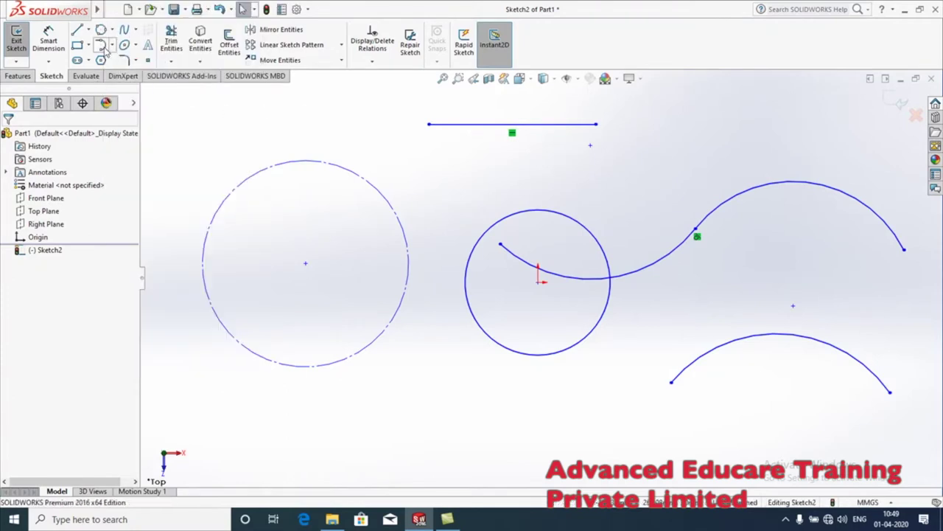
Sketch a tangent arc from the right endpoint of the upper horizontal line, curving down to just above the origin circle
click(100, 45)
click(596, 124)
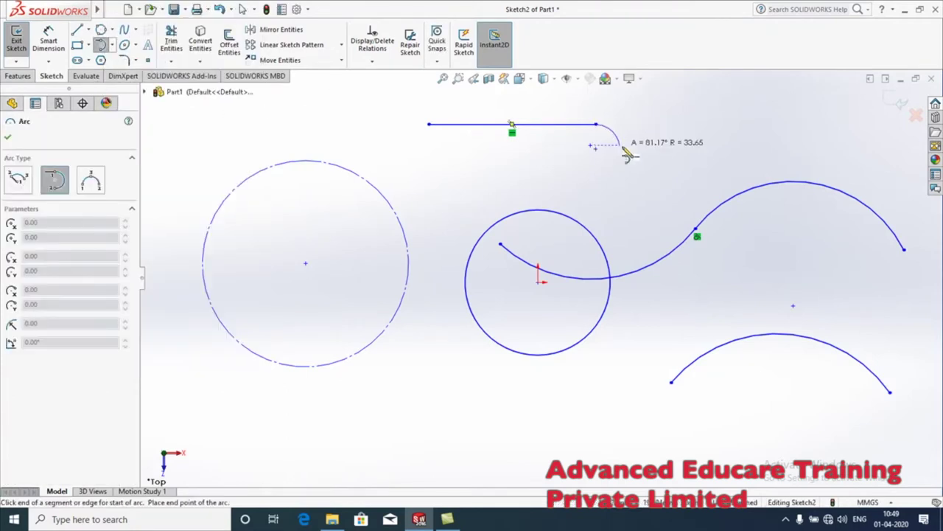
right_click(606, 201)
click(615, 210)
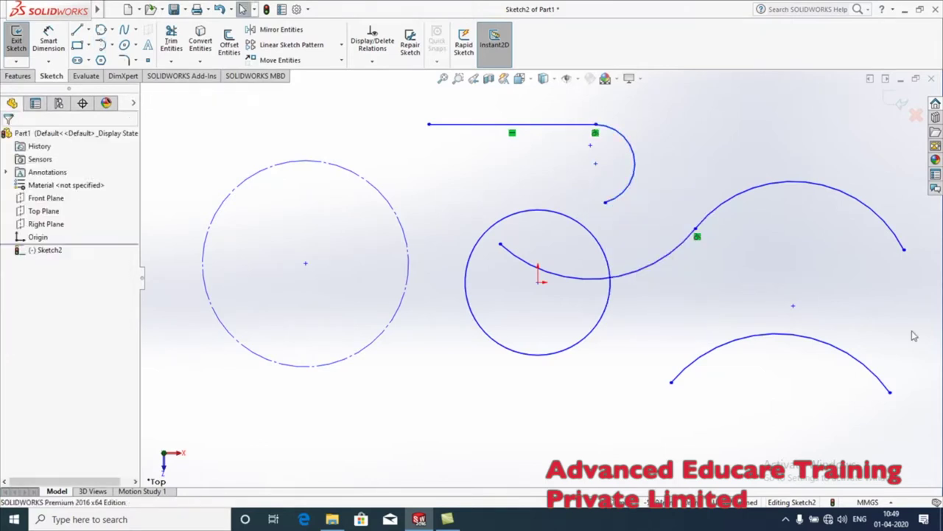
Sketch a horizontal line below the construction circle and continue it from its right end with an upward tangent arc of about 74 mm radius
click(78, 30)
click(291, 436)
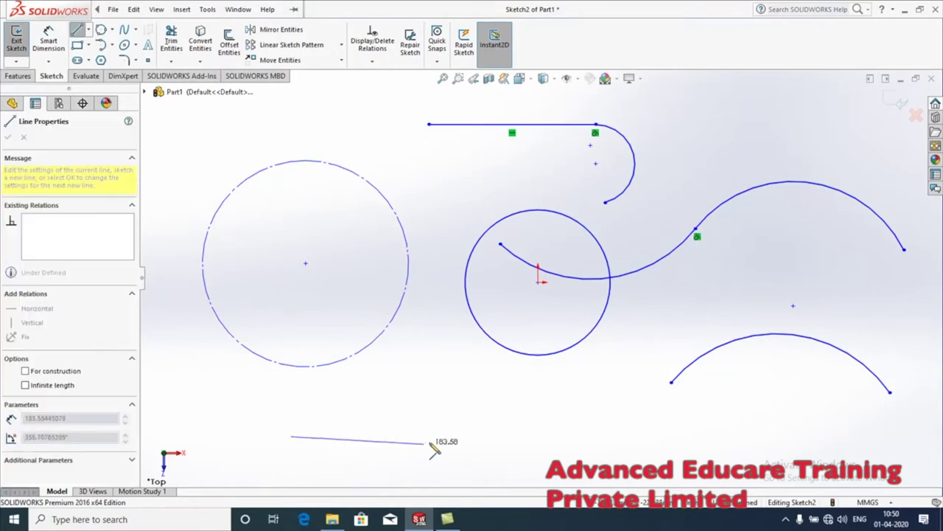
click(465, 440)
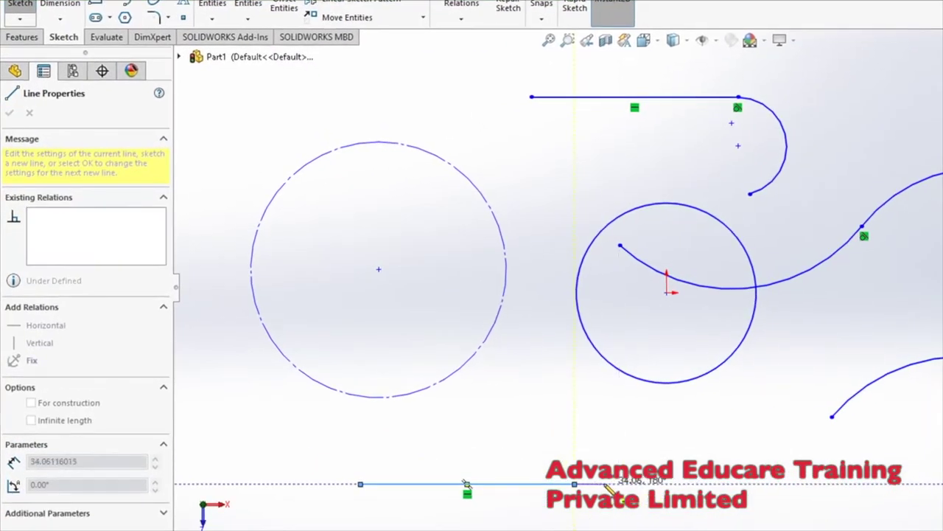
click(575, 485)
key(a)
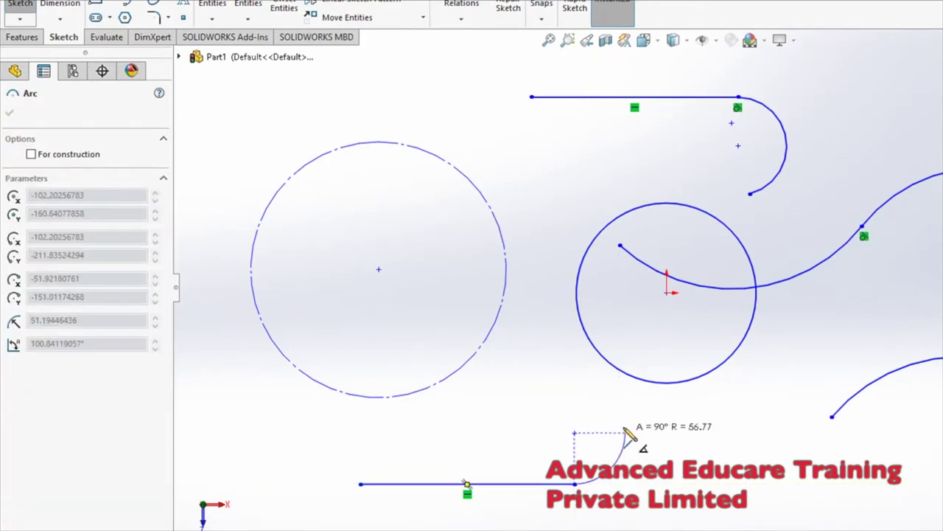
click(640, 417)
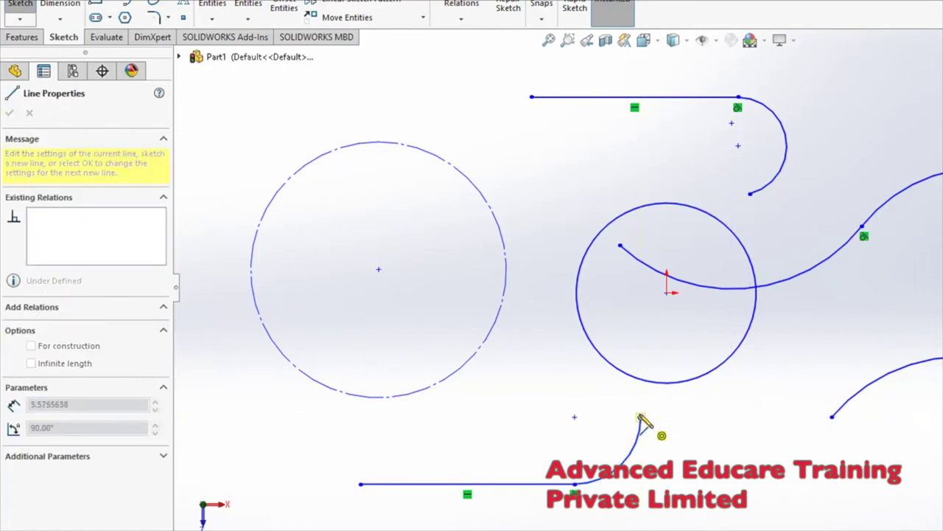
Continue the lower chain with a second tangent arc of about 86 mm radius, ending above the line's right endpoint
mouse_move(642, 415)
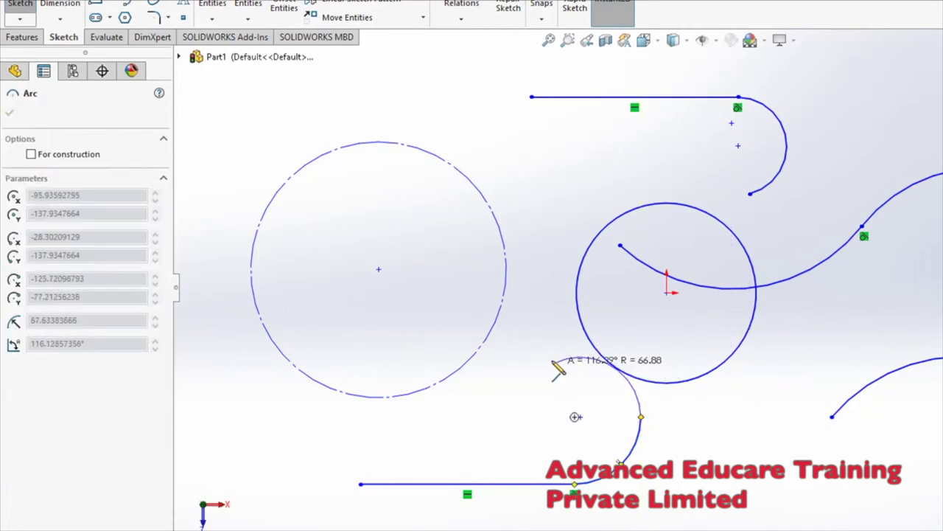
click(575, 343)
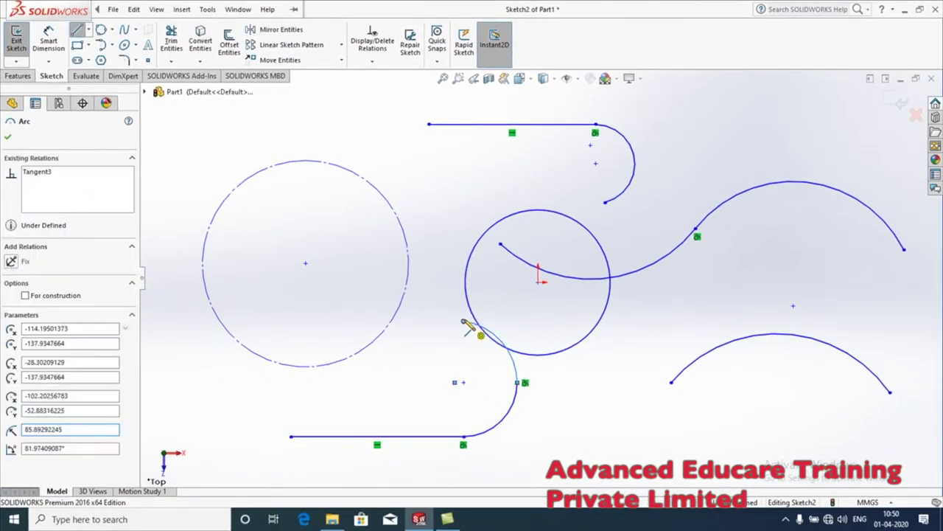
key(Escape)
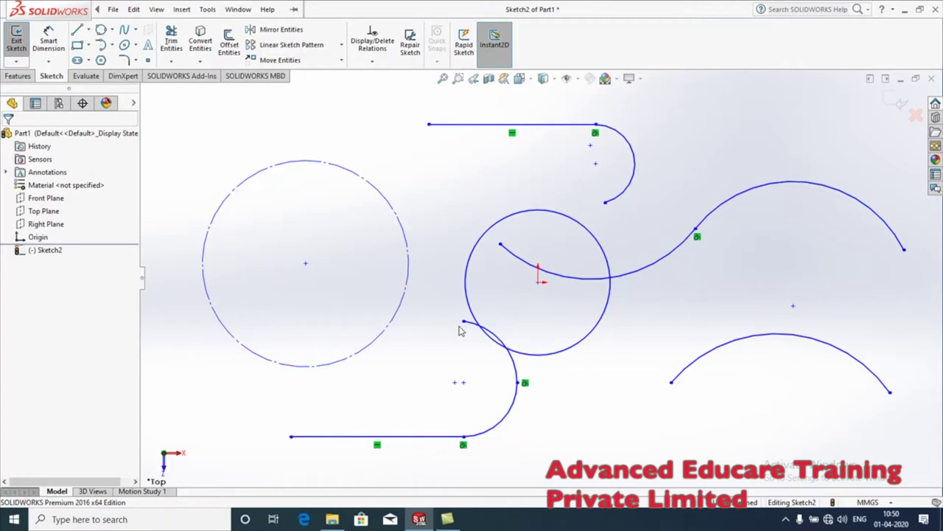
Delete all entities in the sketch
key(ctrl+a)
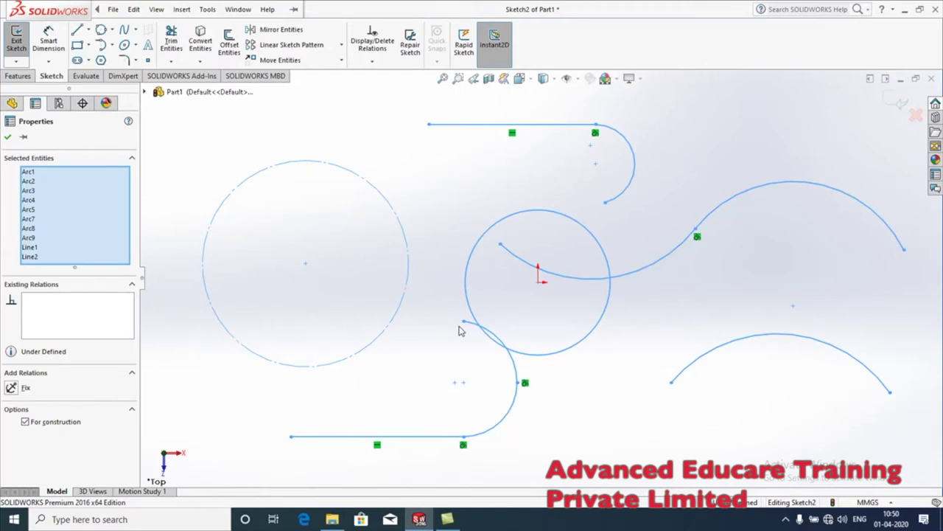
key(Delete)
key(alt+f)
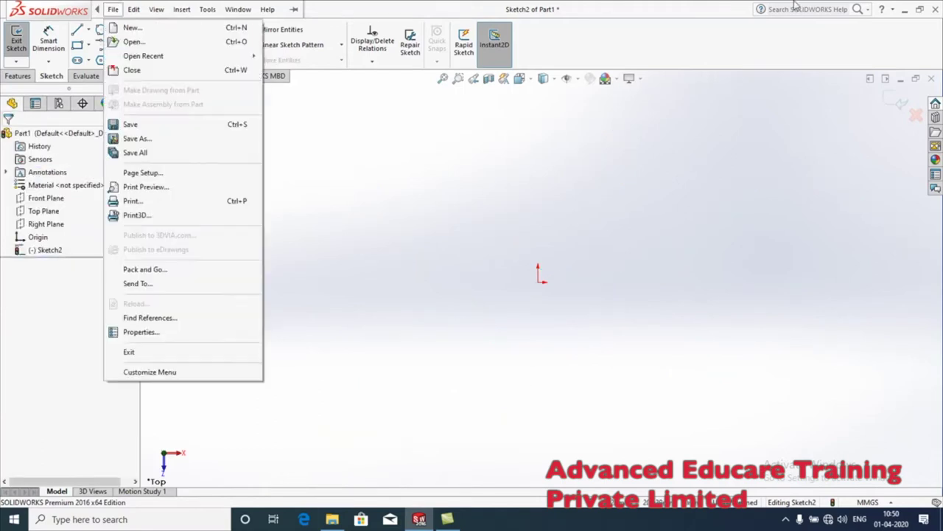
key(Escape)
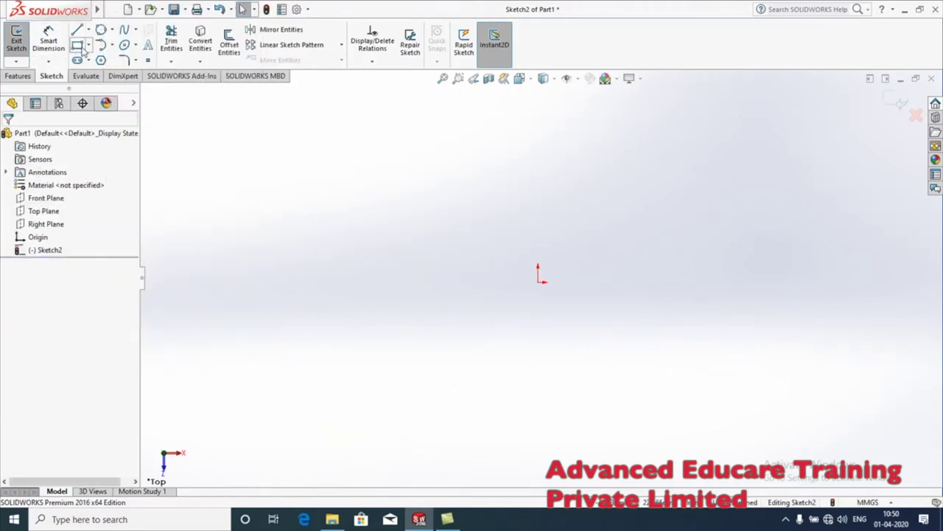
Sketch a corner rectangle about 505 mm wide and 263 mm high around the origin
click(89, 47)
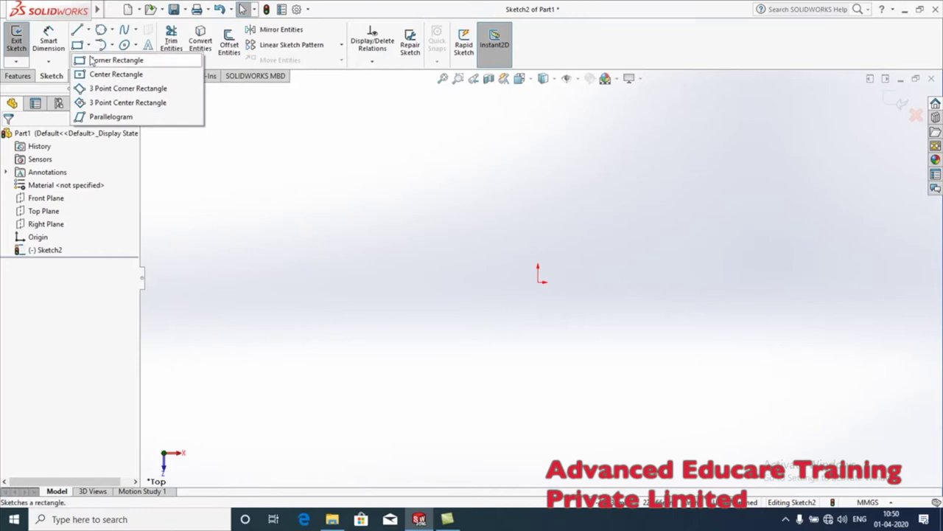
click(360, 207)
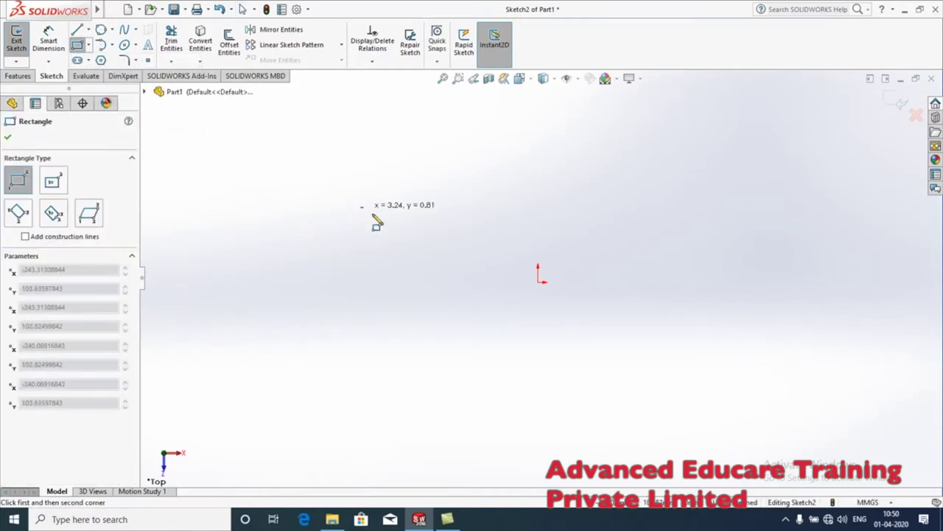
click(728, 398)
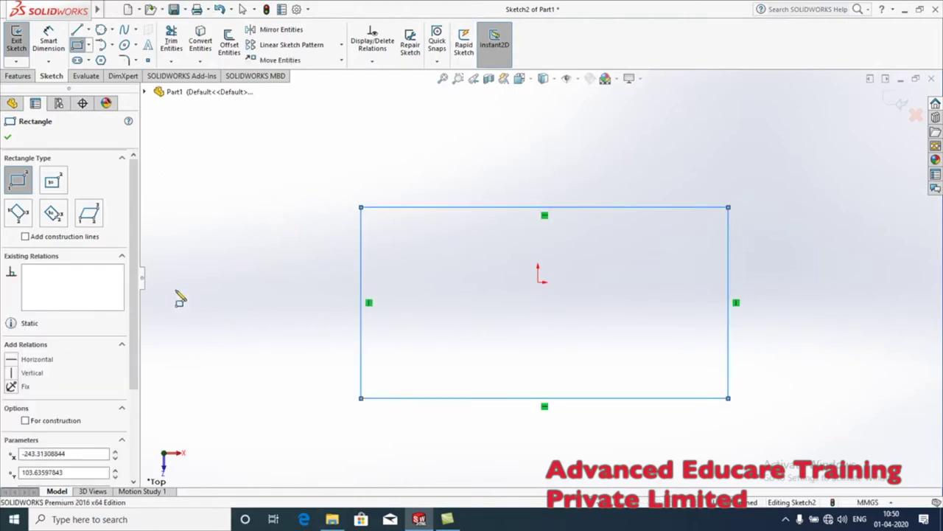
click(8, 138)
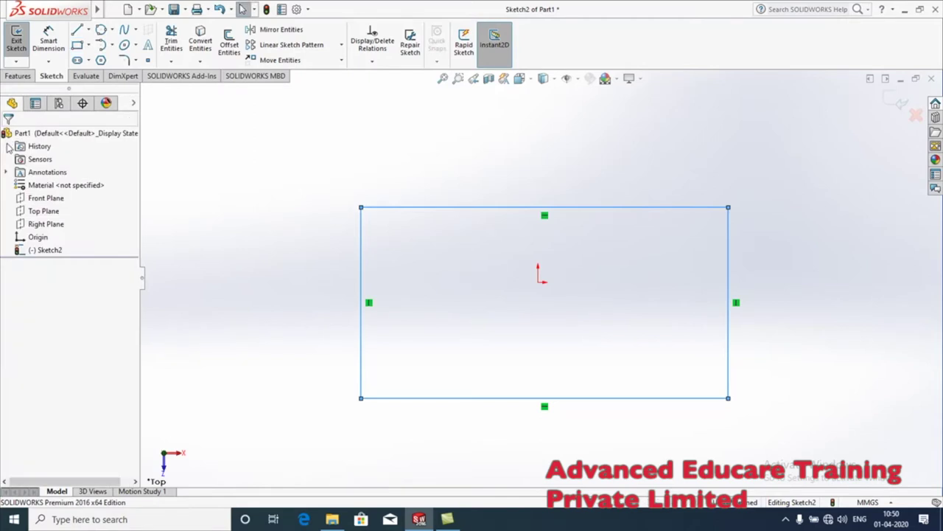
Sketch a center rectangle about 839 by 365 mm from the origin, enclosing the corner rectangle
click(87, 45)
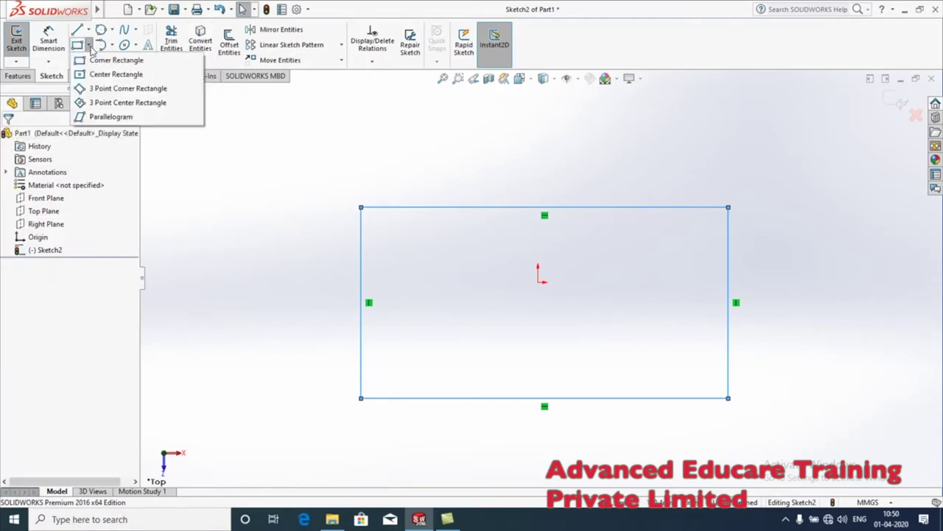
click(110, 75)
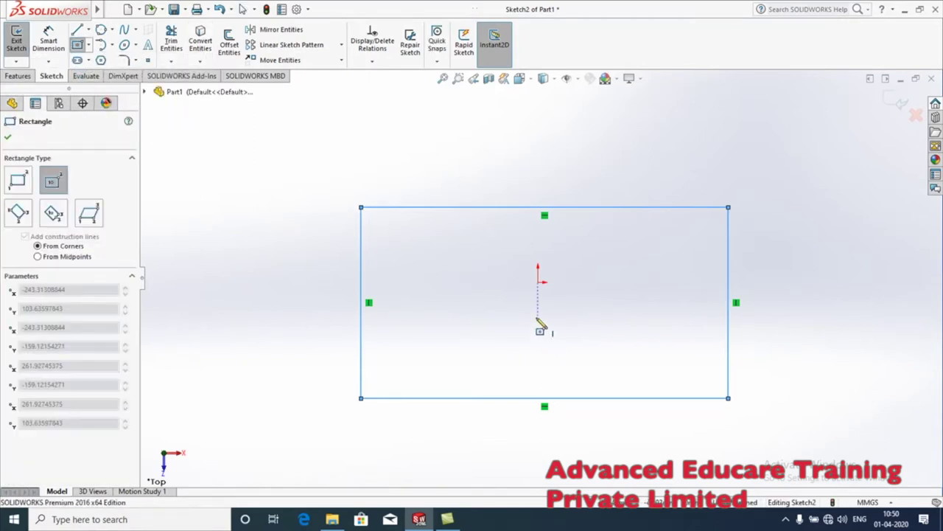
click(538, 282)
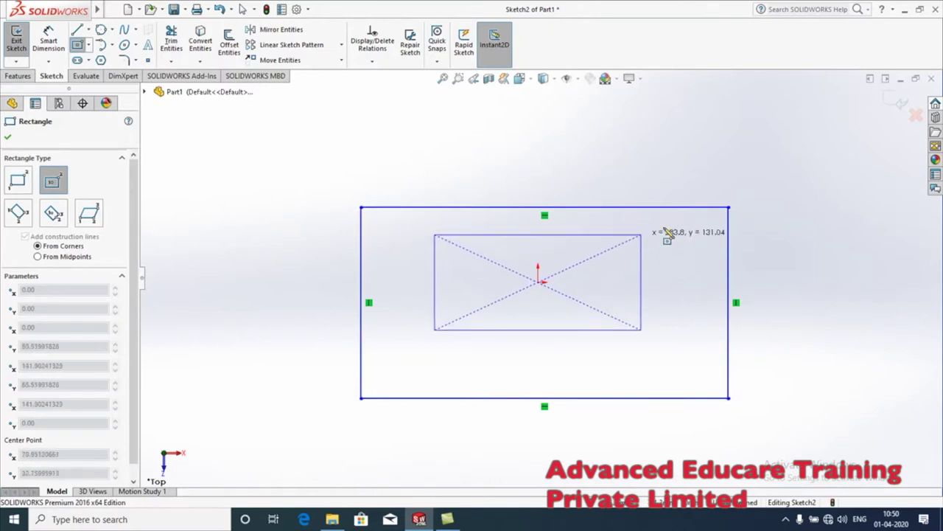
click(843, 151)
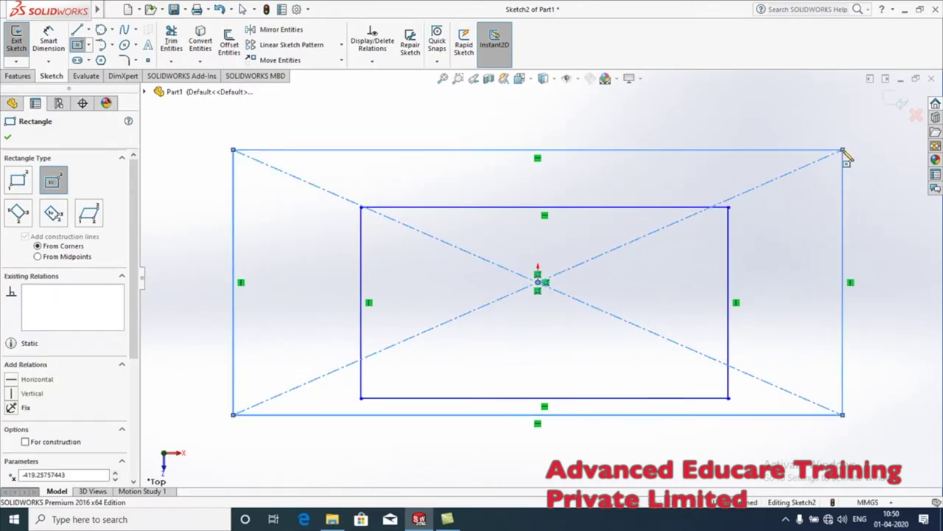
Sketch a 3 Point Corner Rectangle about 617 mm wide and 442 mm high to the left of the center rectangle
click(90, 46)
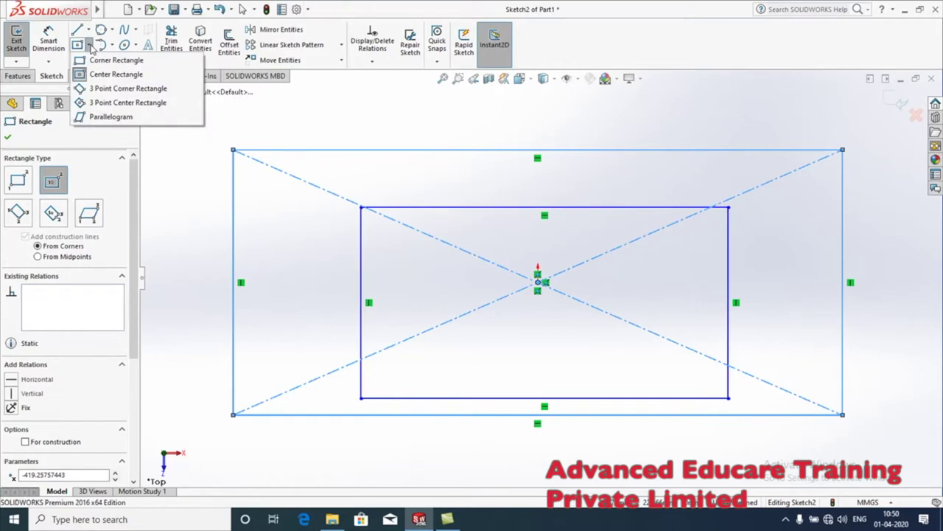
click(98, 88)
scroll(606, 374, down, 1)
scroll(606, 376, up, 4)
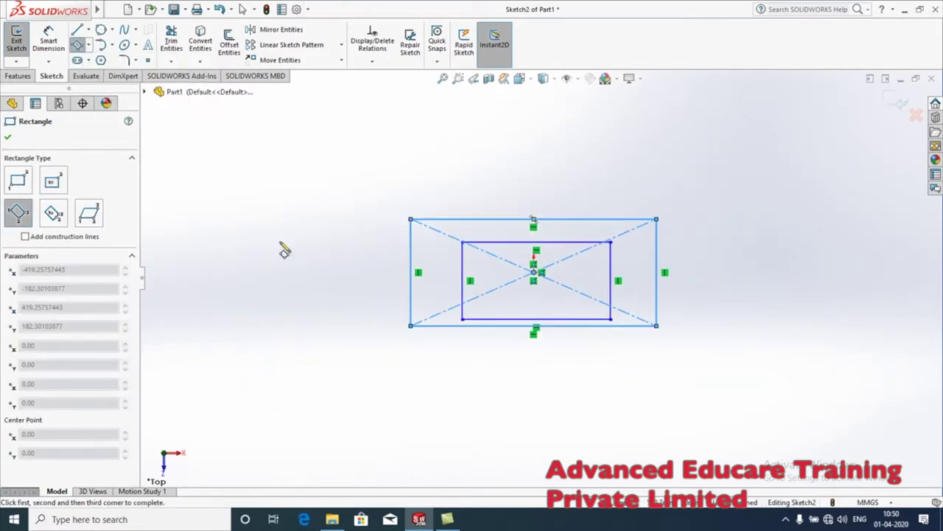
click(198, 175)
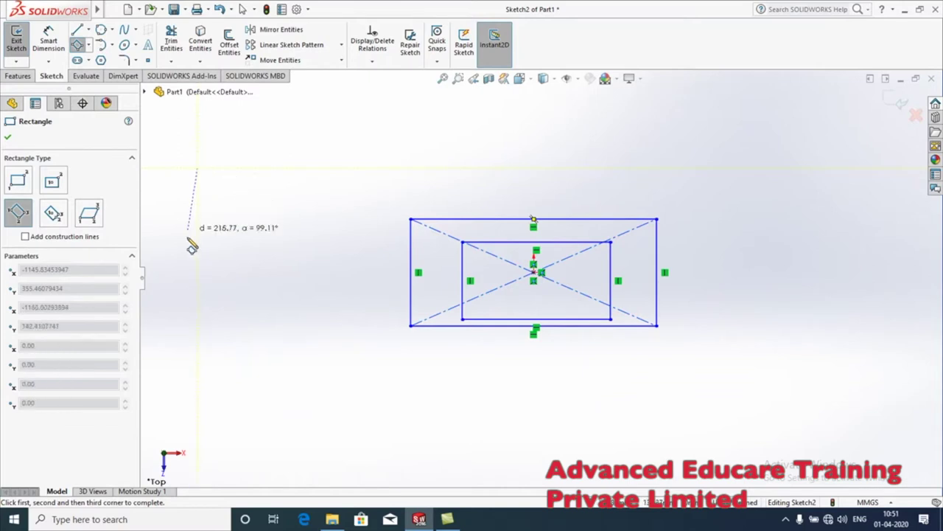
click(197, 297)
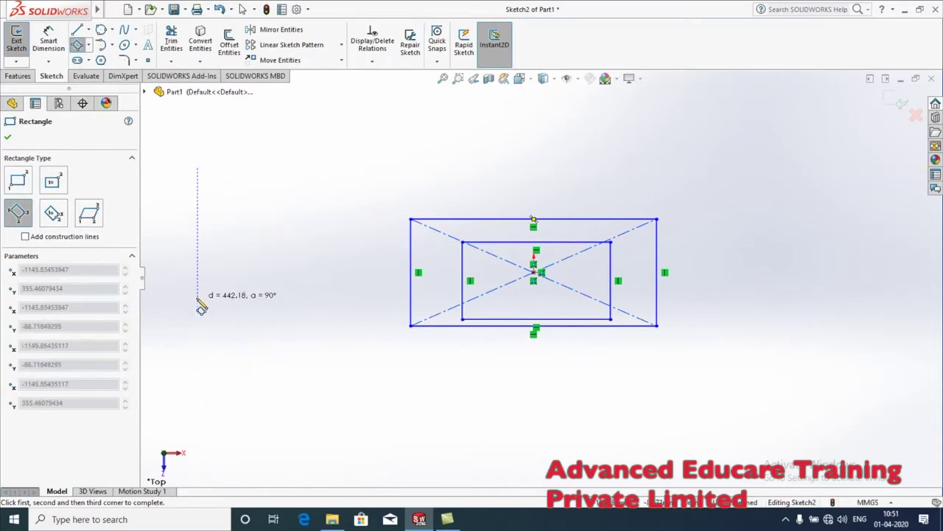
click(380, 312)
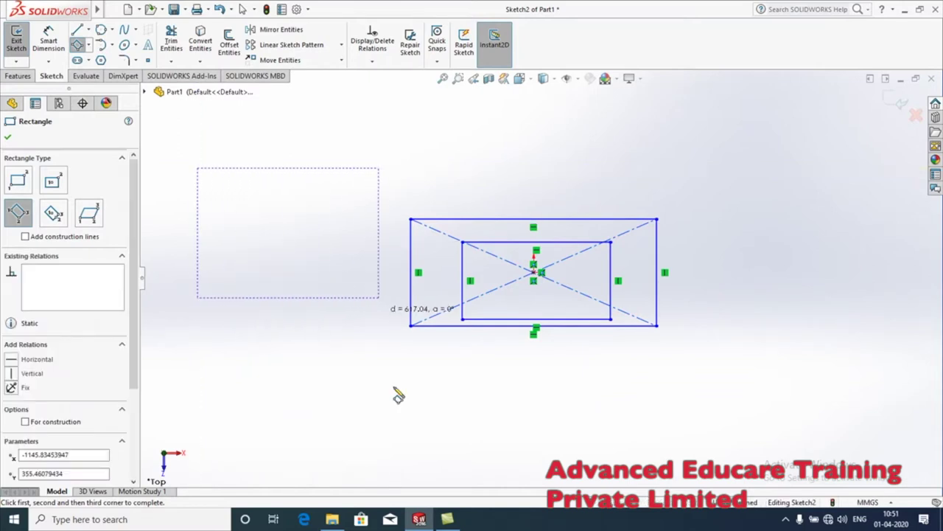
Sketch a second 3 Point Corner Rectangle about 565 by 259 mm to the upper right of the center rectangle
click(722, 168)
click(883, 169)
click(883, 244)
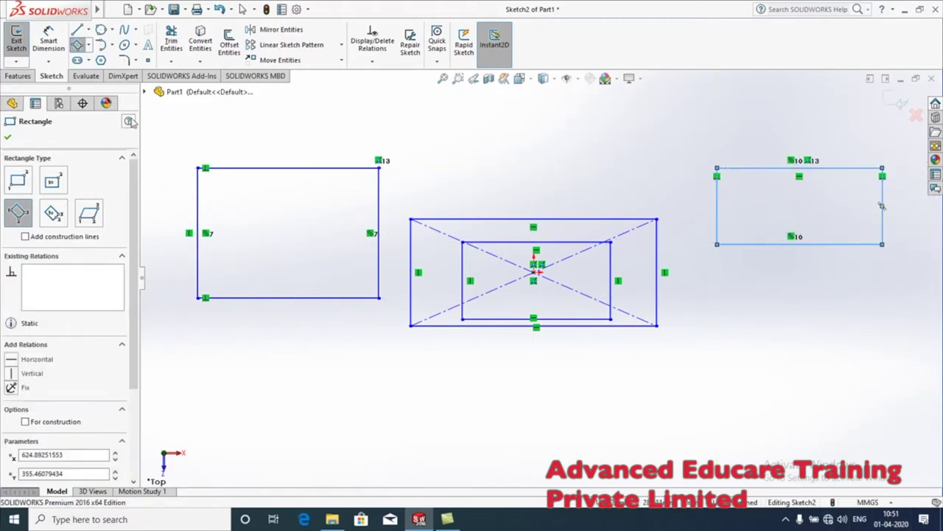
Sketch a 3 Point Center Rectangle about 1053 mm wide below the center rectangle, with horizontal long sides
click(88, 45)
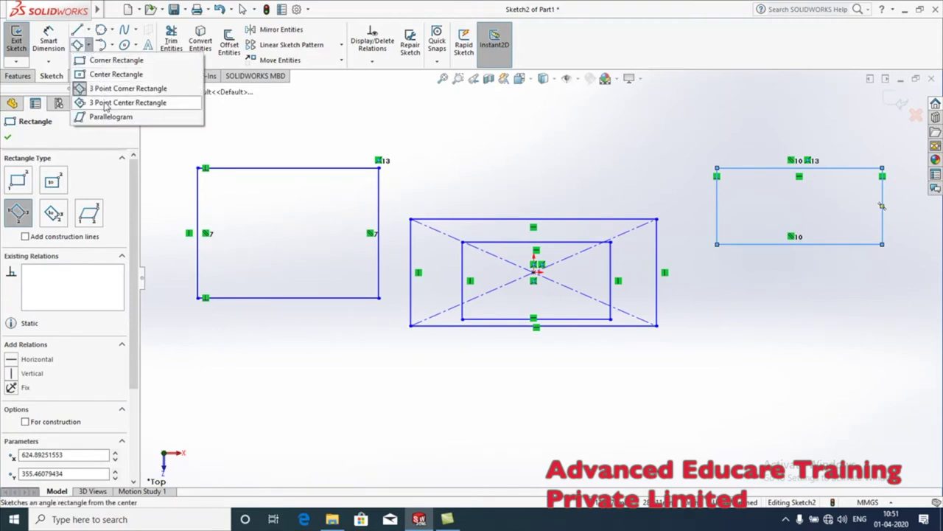
click(106, 104)
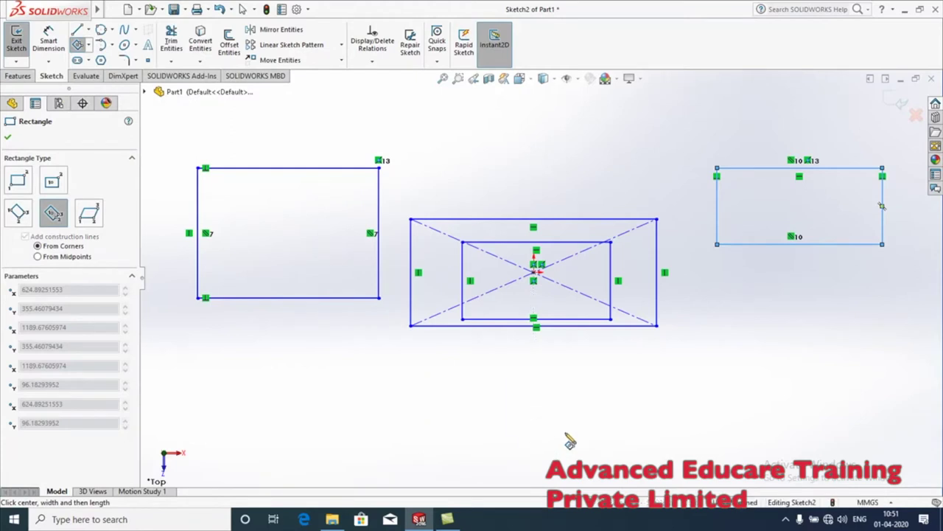
click(579, 426)
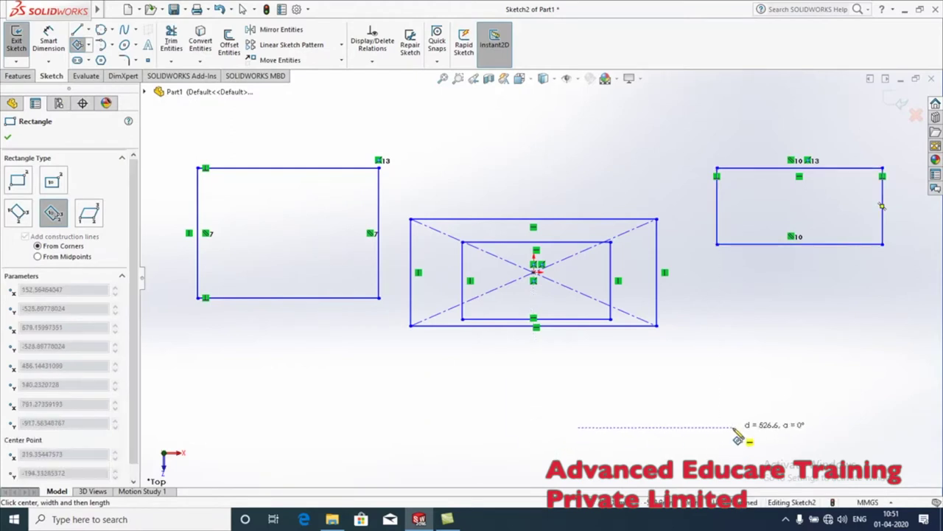
click(734, 427)
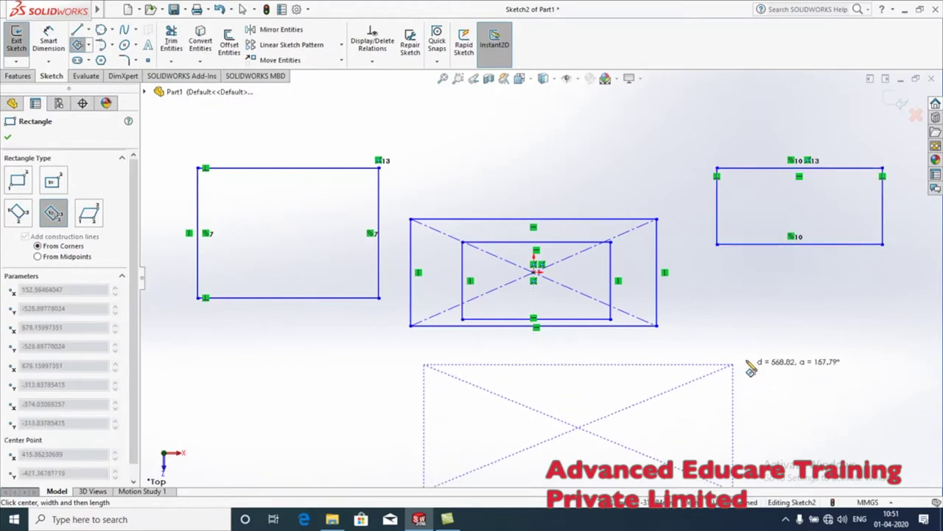
click(751, 375)
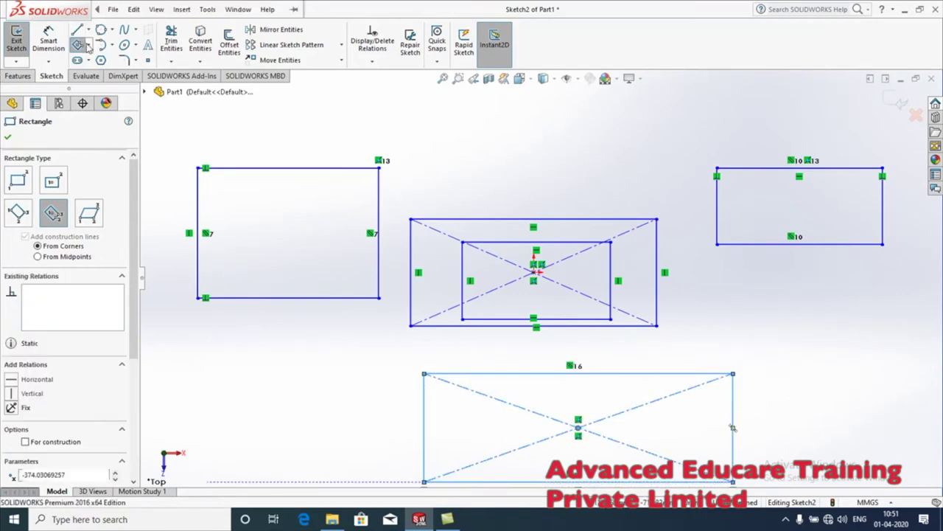
Sketch a parallelogram to the left of the 3 Point Center Rectangle, its horizontal top edge level with that rectangle's top edge
click(88, 46)
click(109, 118)
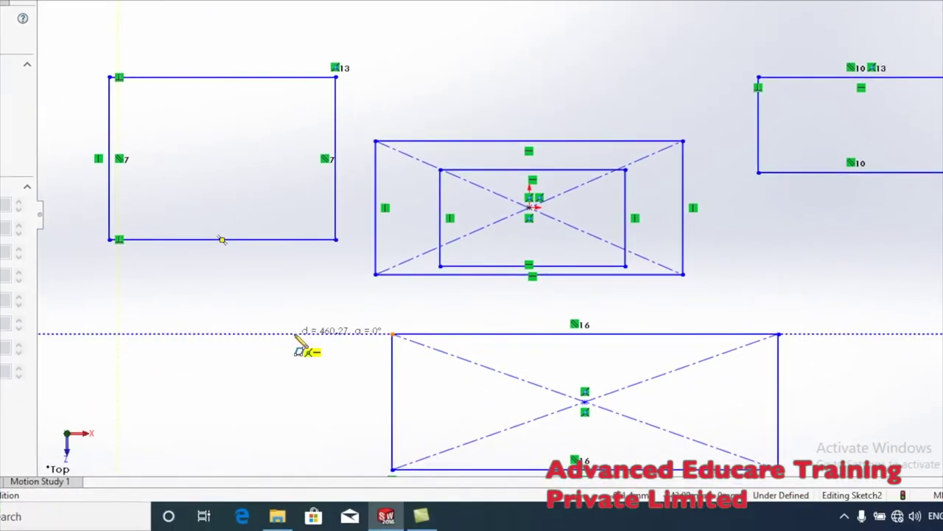
click(297, 334)
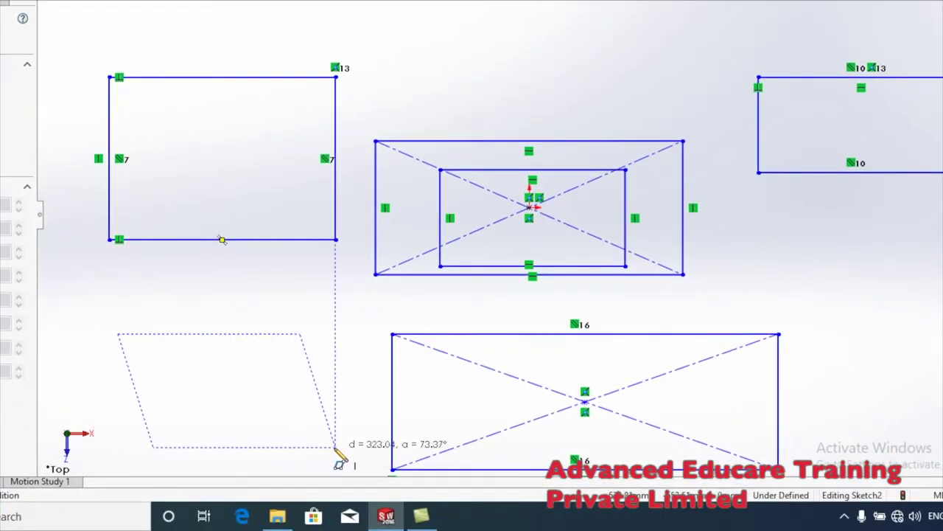
click(264, 448)
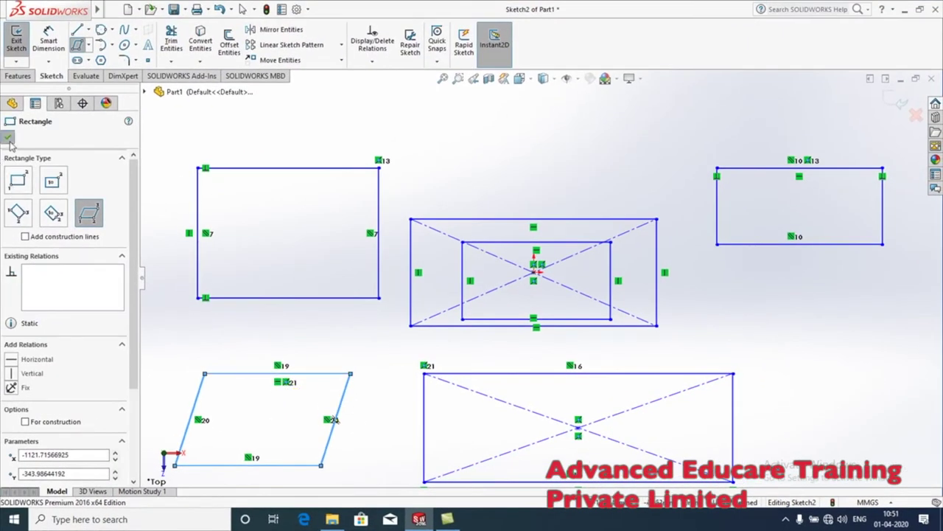
click(8, 139)
key(f)
click(325, 349)
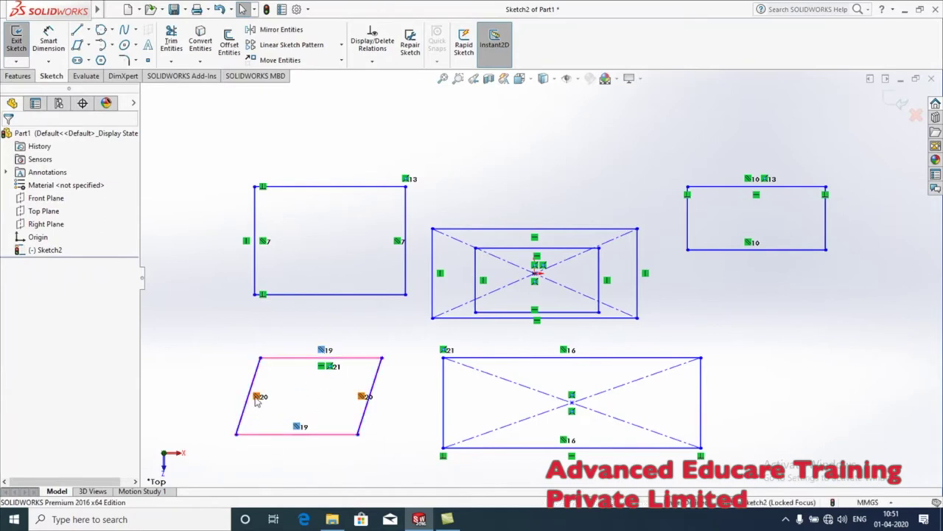
click(801, 113)
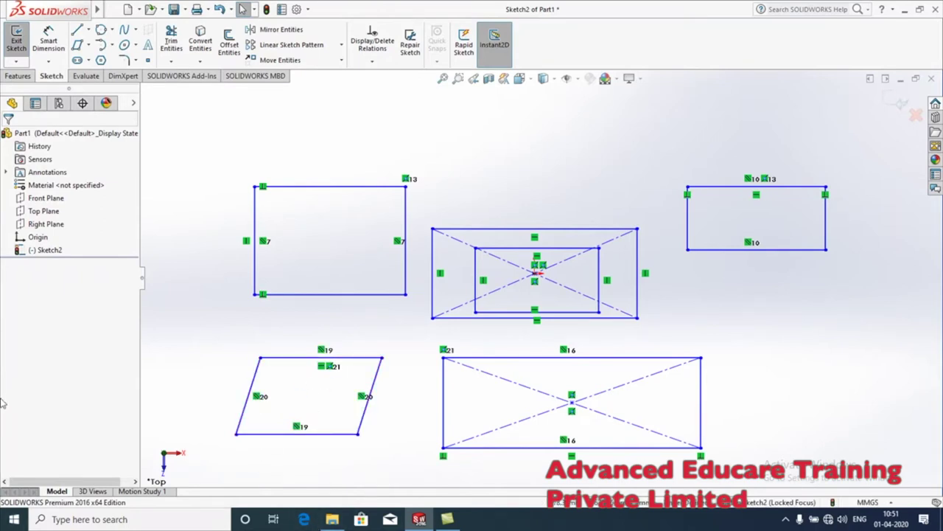
Select all entities in the sketch and delete them
click(131, 8)
key(ctrl+a)
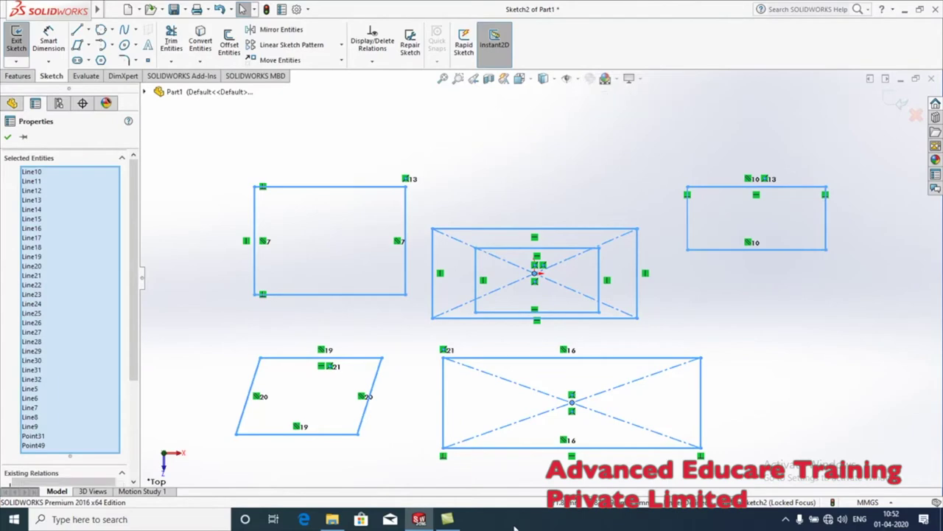
key(Delete)
key(alt+e)
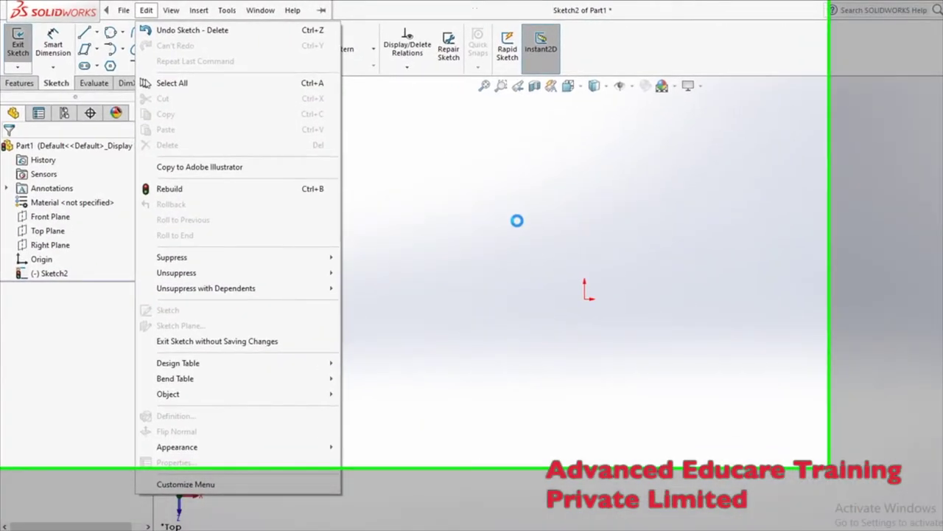
click(439, 220)
Sketch a single nearly horizontal line about 891 mm long just above the origin
click(95, 37)
click(510, 269)
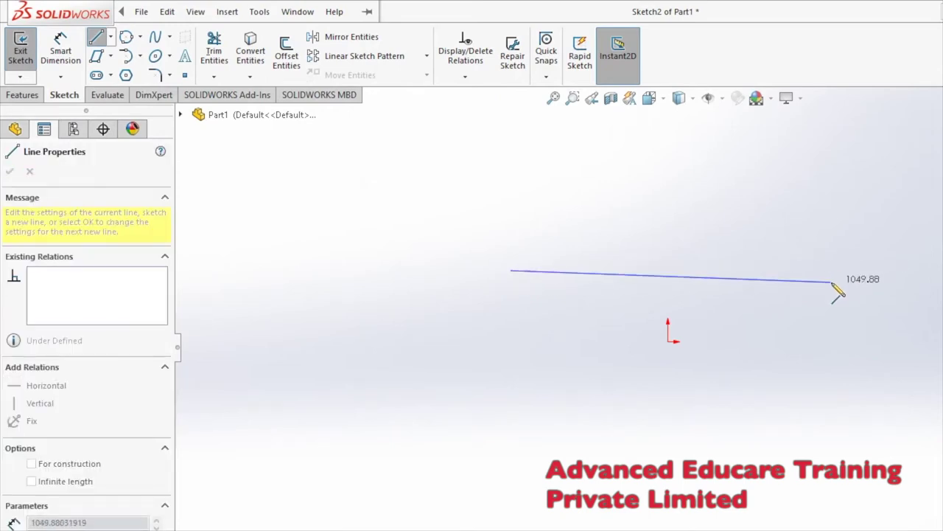
scroll(672, 302, up, 3)
scroll(669, 324, up, 3)
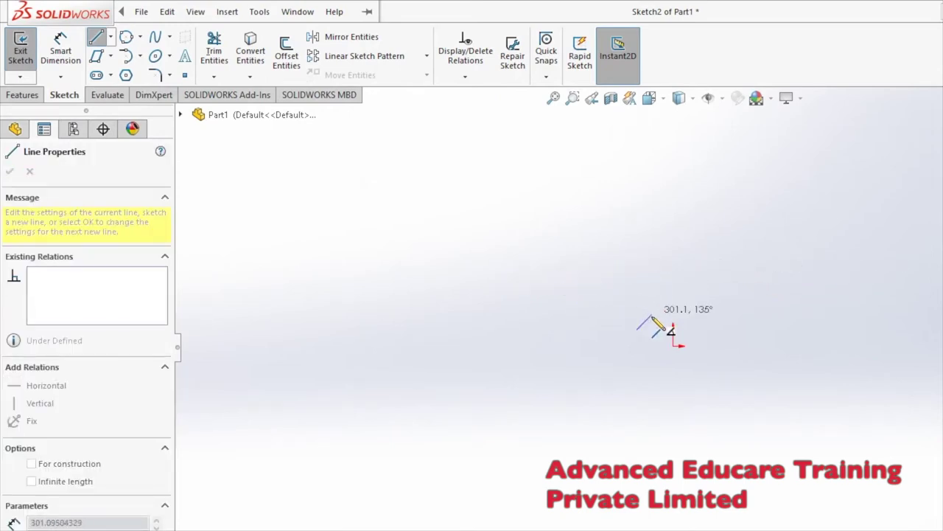
scroll(730, 317, down, 5)
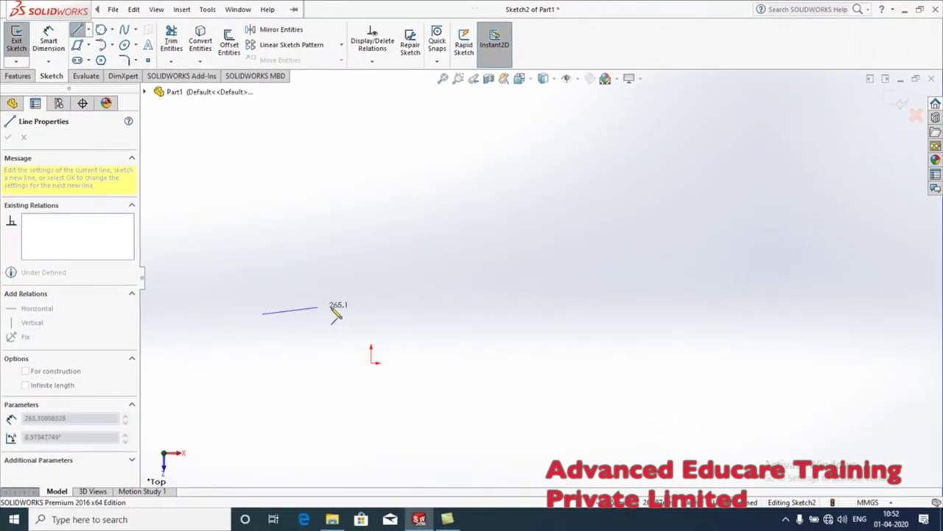
scroll(428, 321, down, 5)
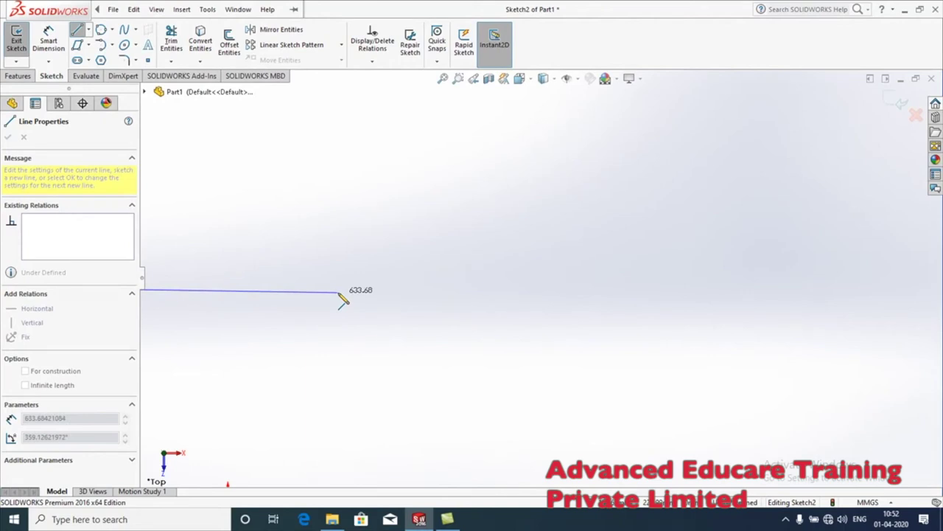
scroll(343, 298, up, 3)
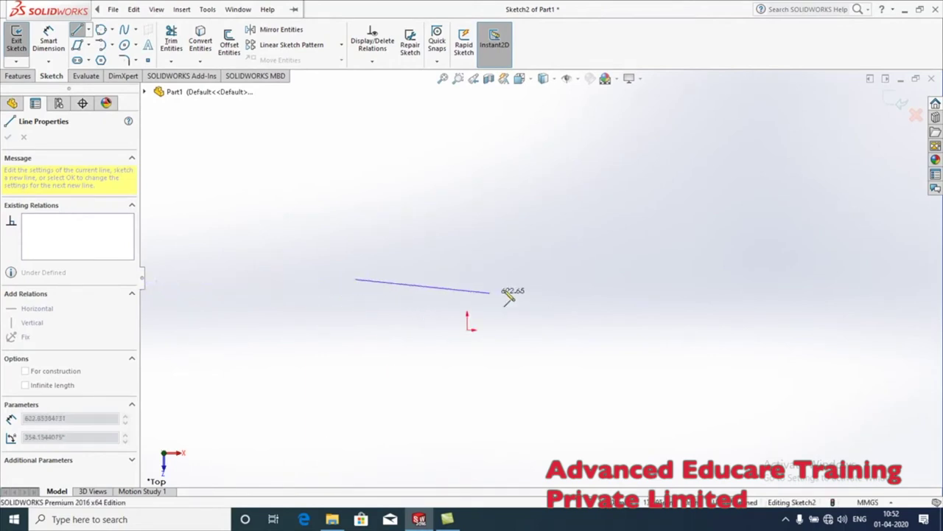
click(549, 276)
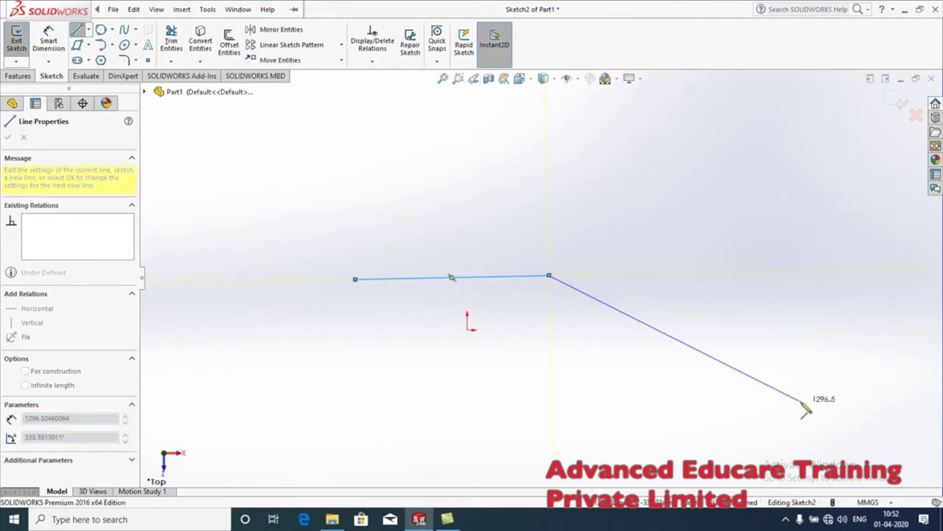
key(Escape)
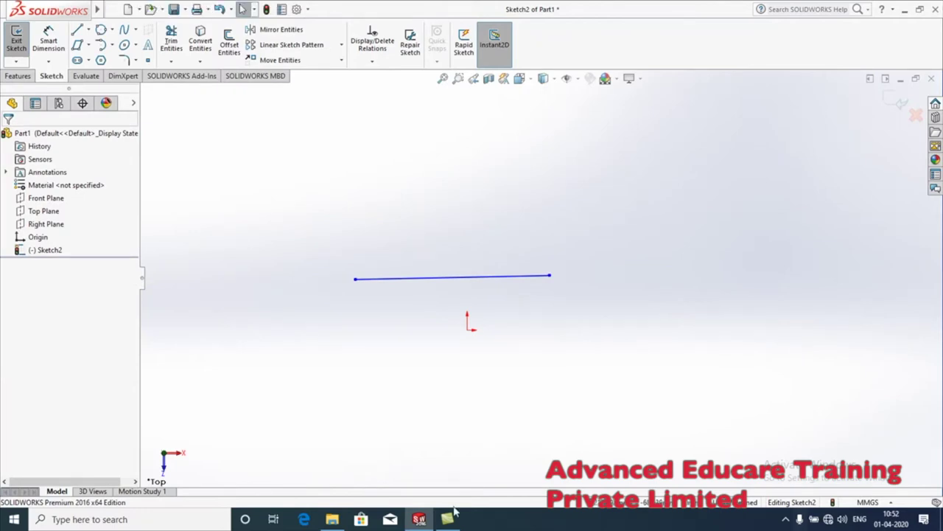
Set the line's length to 100 mm and its angle to 0°
click(533, 276)
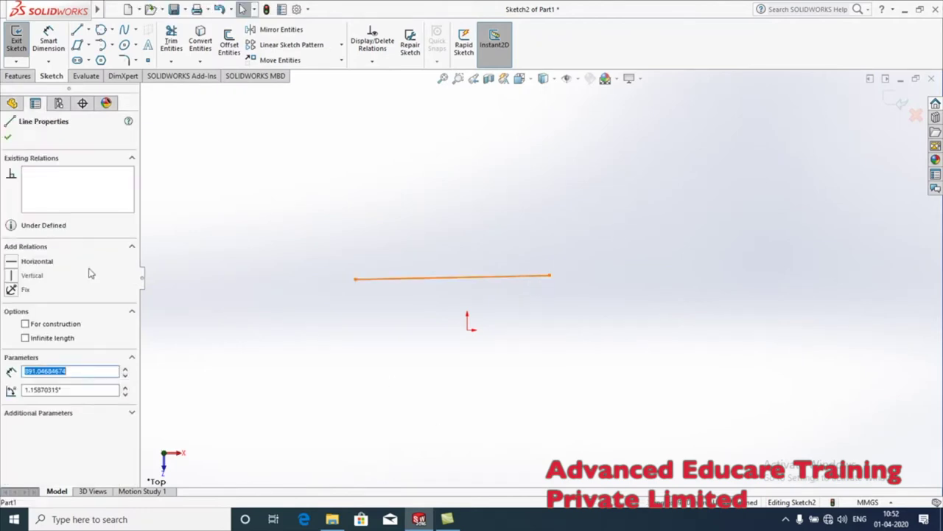
text(1)
text(00)
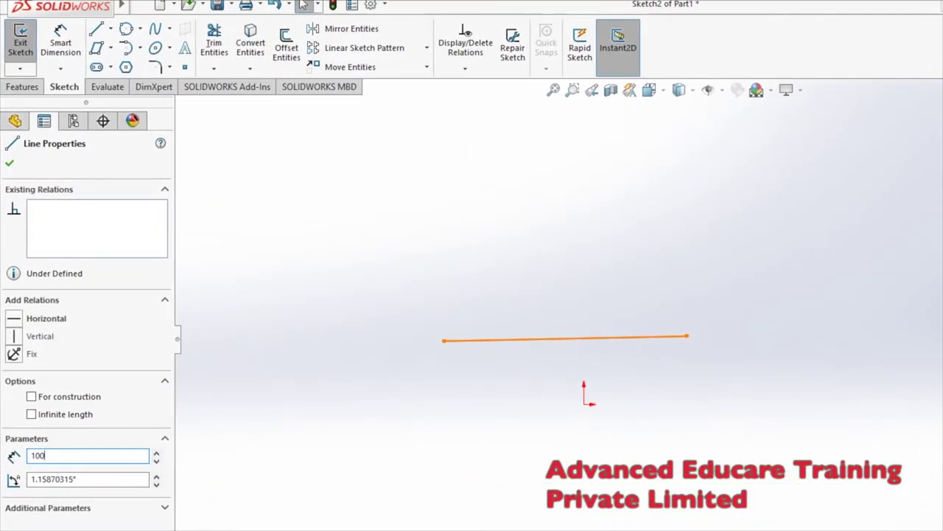
key(Return)
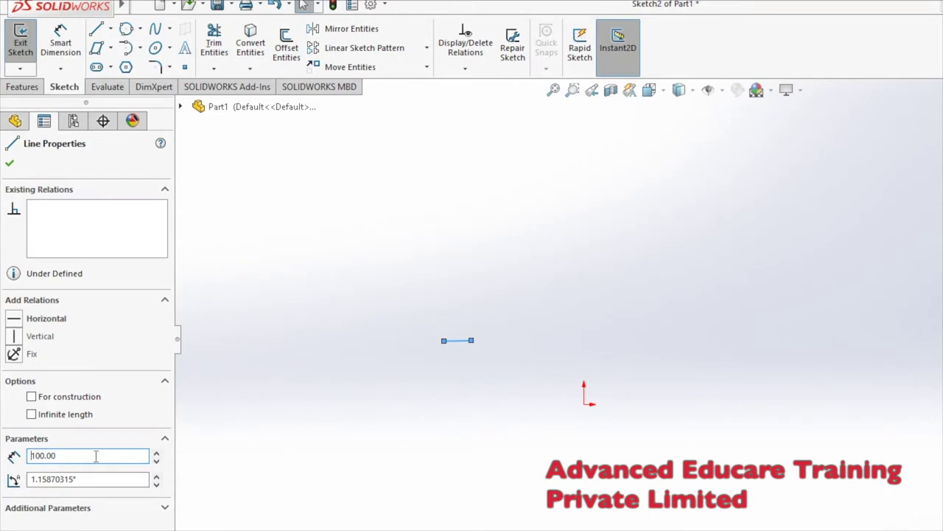
key(Tab)
text(0)
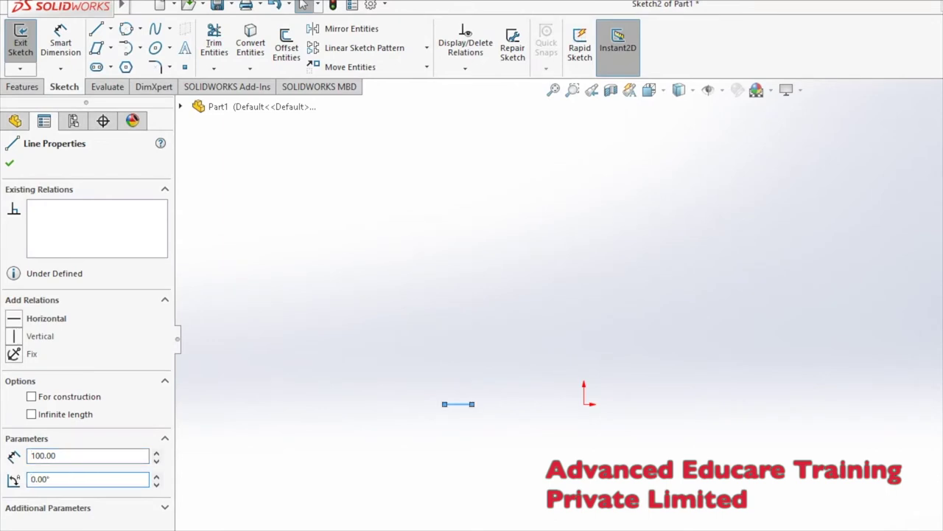
click(398, 264)
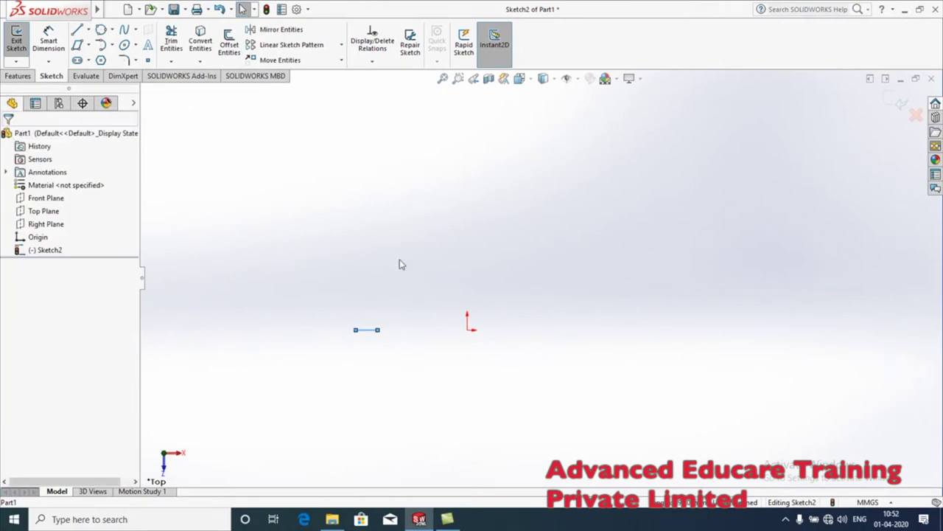
Sketch a vertical line about 287 mm long left of the short line, with a connected horizontal line about 416 mm long from its lower end
scroll(362, 339, down, 3)
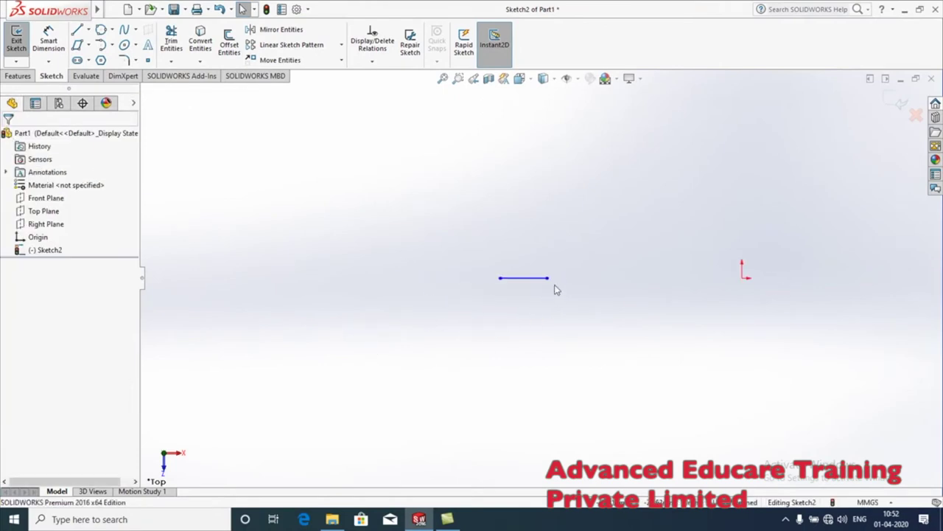
key(l)
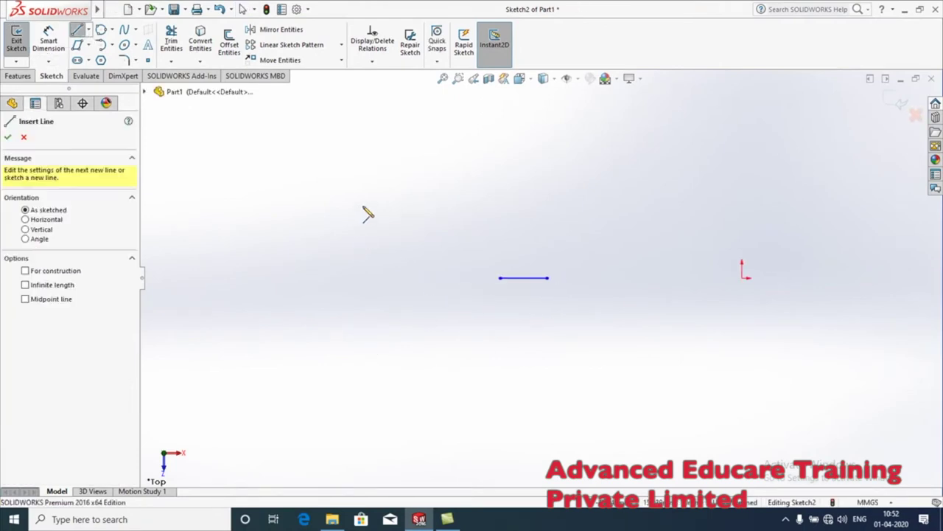
click(362, 206)
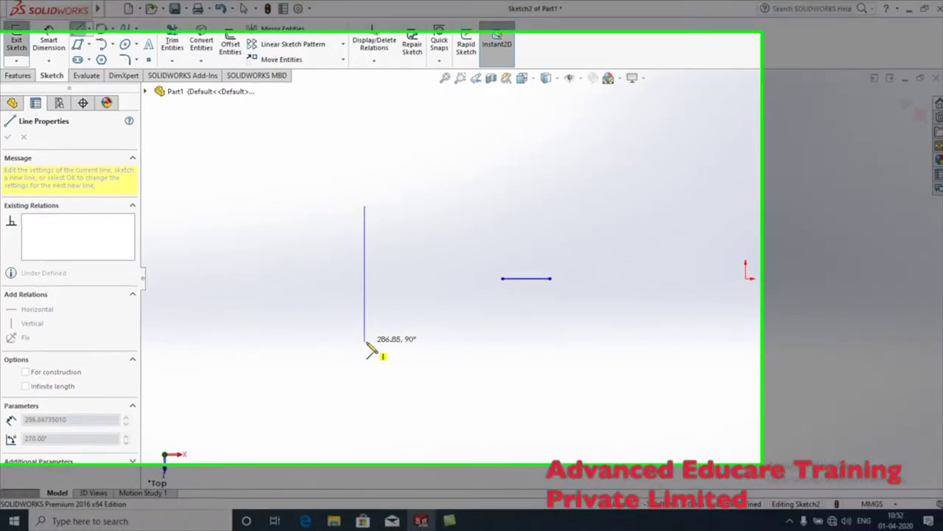
click(362, 344)
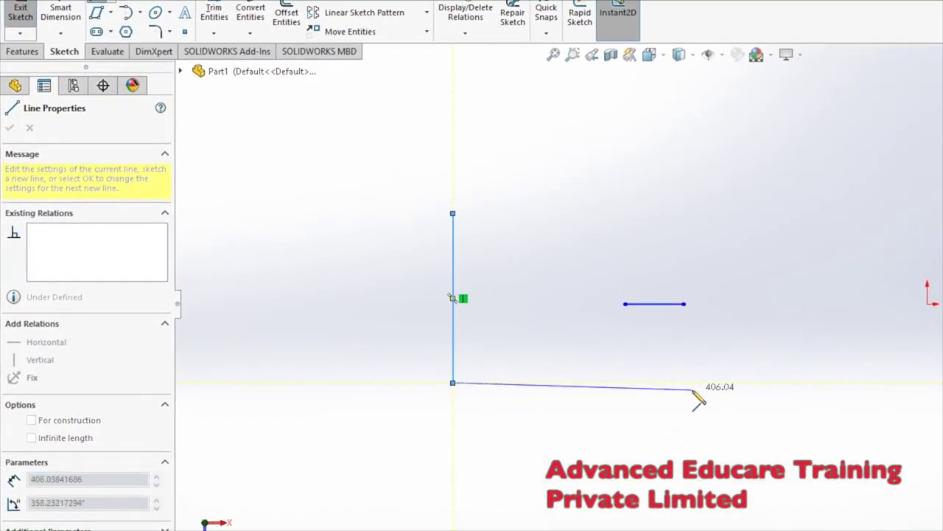
right_click(706, 389)
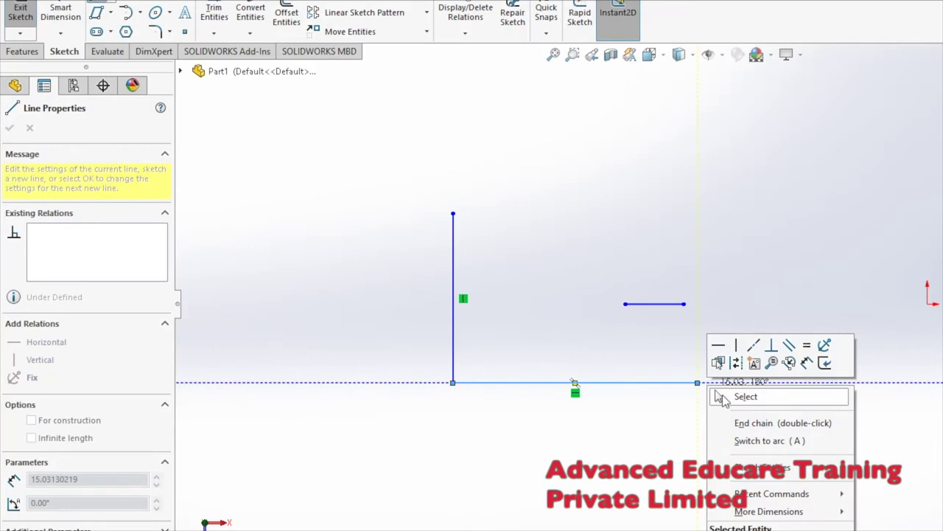
click(726, 396)
Shorten the vertical line to about 206.85 mm and the connected horizontal line to about 285.87 mm
click(454, 256)
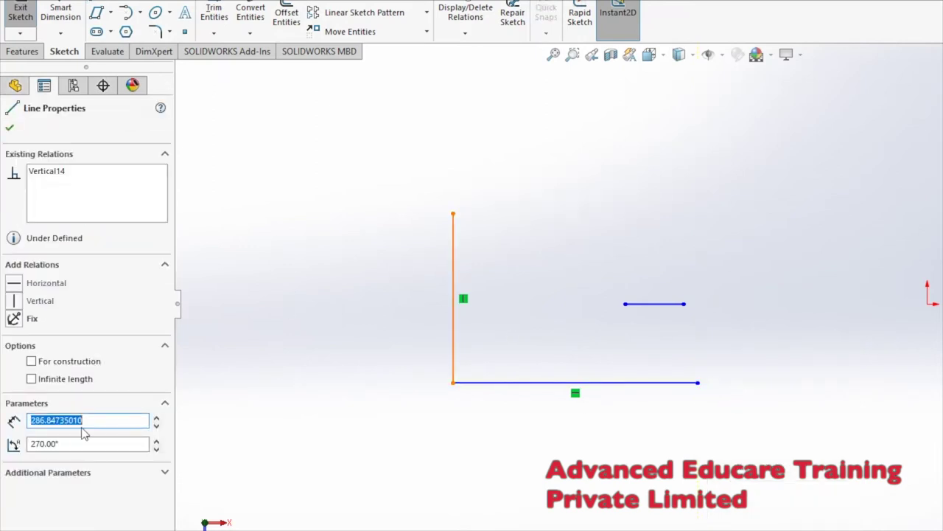
click(156, 426)
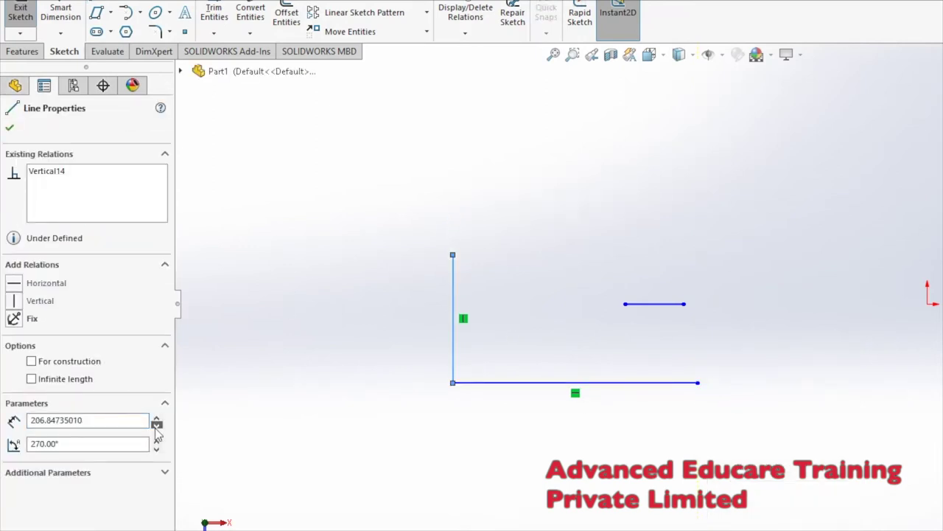
click(503, 382)
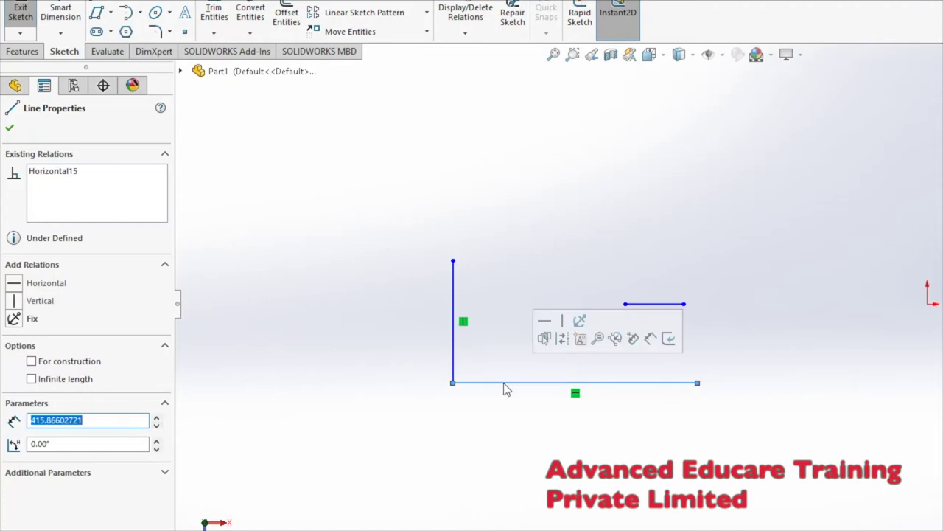
click(156, 426)
click(156, 426)
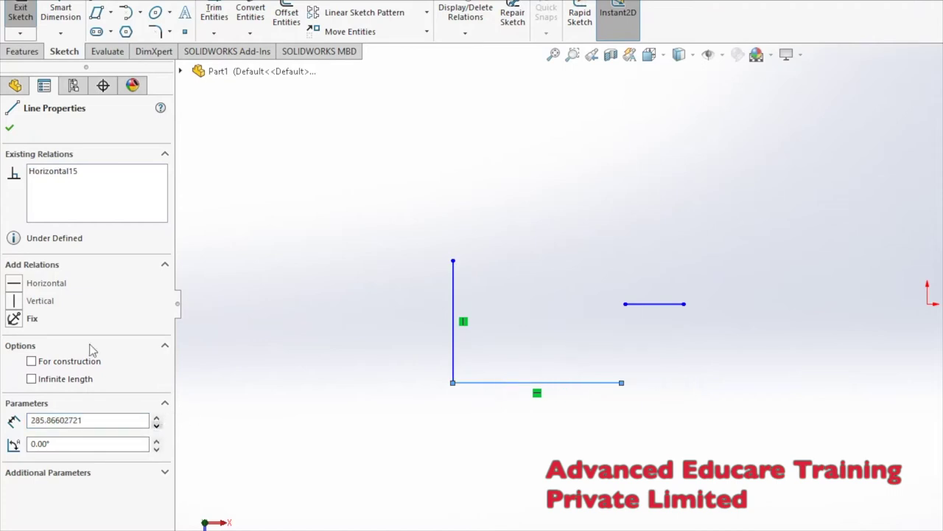
click(10, 127)
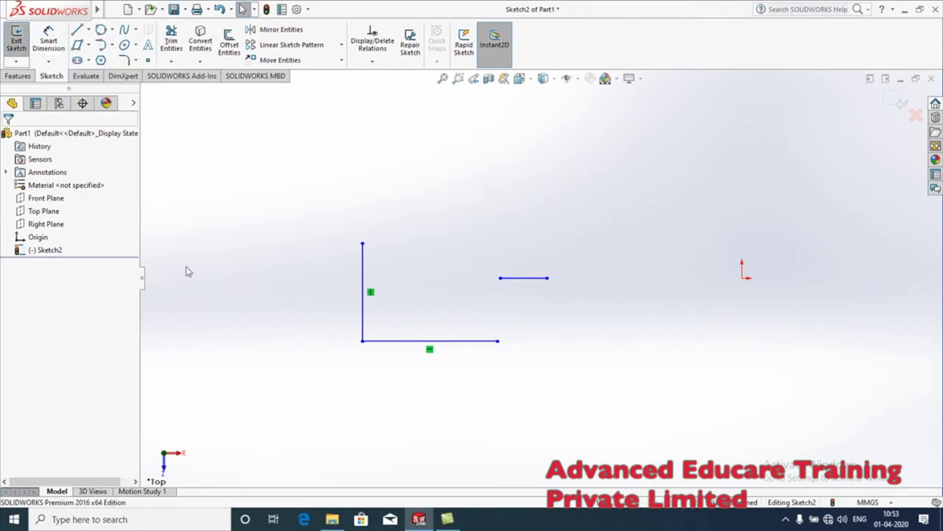
Sketch a center-defined circle with a radius of about 121 mm up and to the left of the origin
click(112, 30)
click(125, 46)
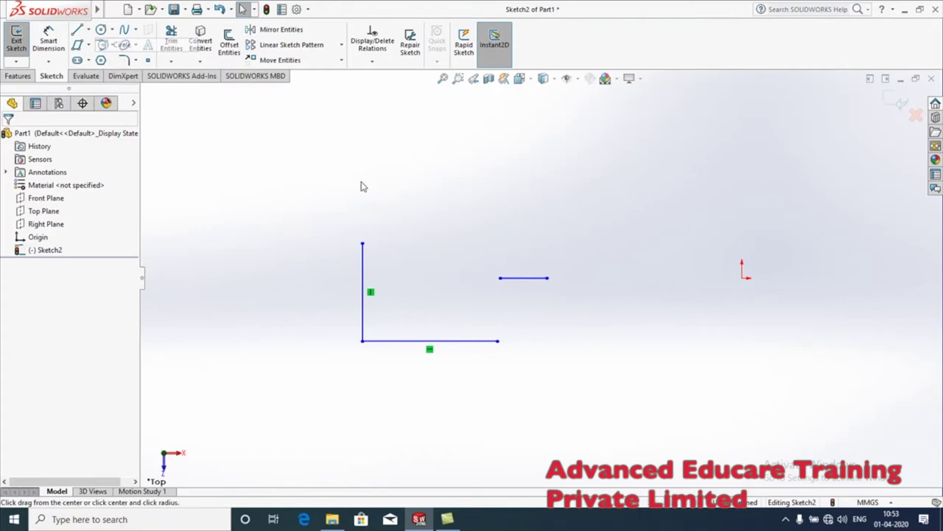
click(687, 217)
click(727, 257)
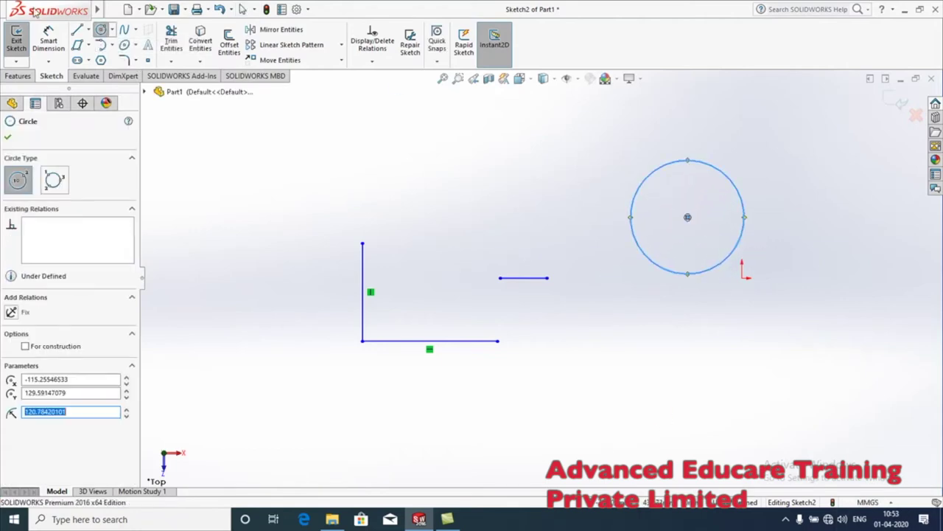
Sketch a Centerpoint Arc with a radius of about 178 mm below the circle, bulging upward
click(111, 45)
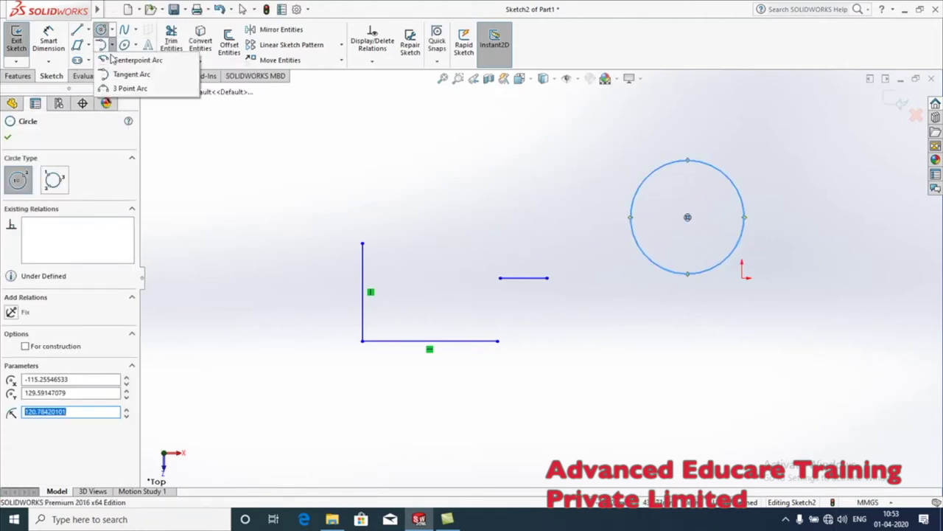
click(142, 59)
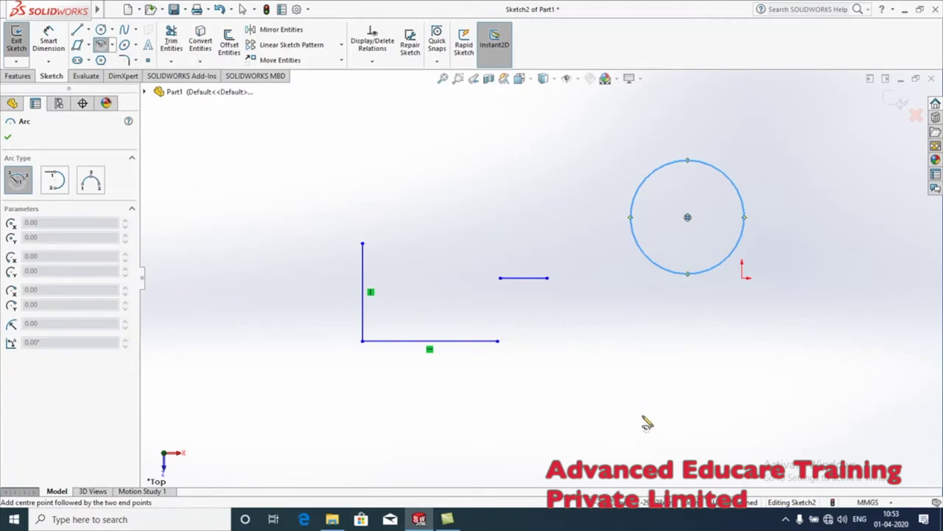
click(693, 418)
click(772, 393)
click(619, 369)
right_click(652, 387)
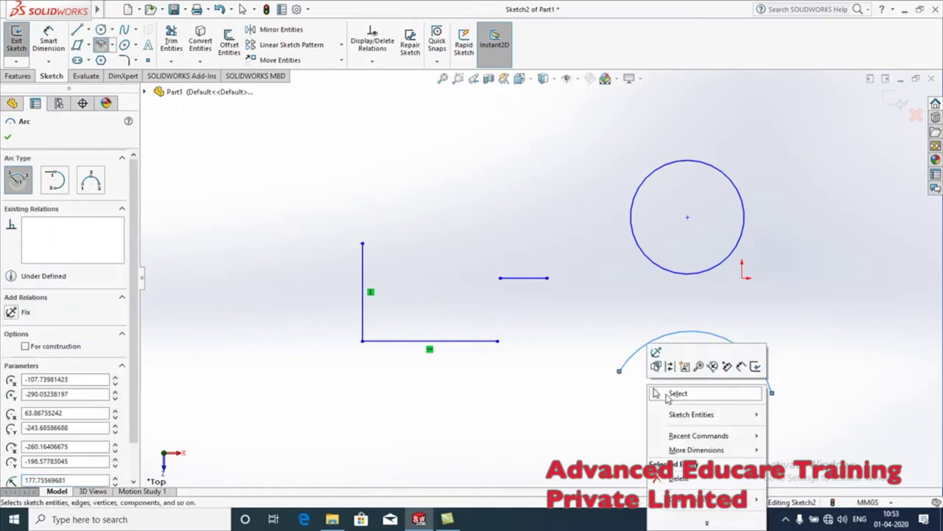
click(675, 394)
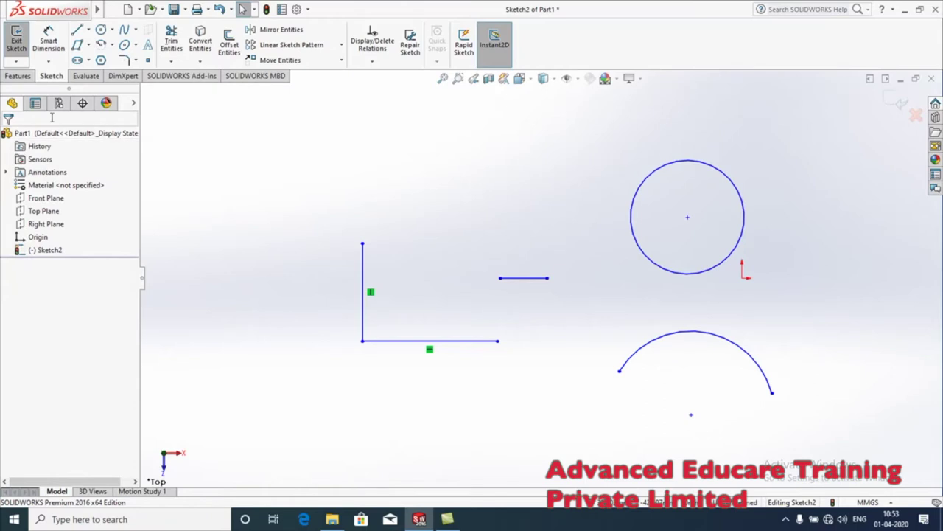
Dimension the lengths of the connected vertical and horizontal lines with Smart Dimension, accepting their current values
click(44, 44)
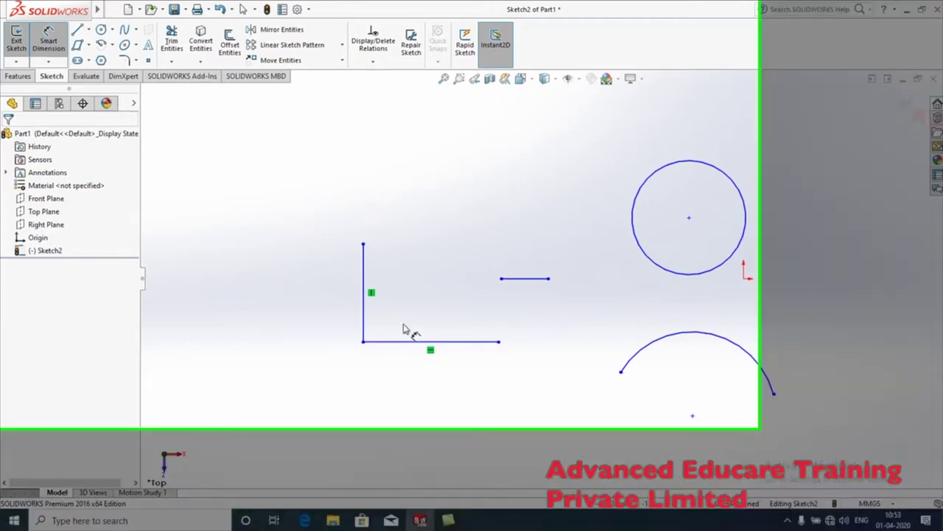
click(362, 274)
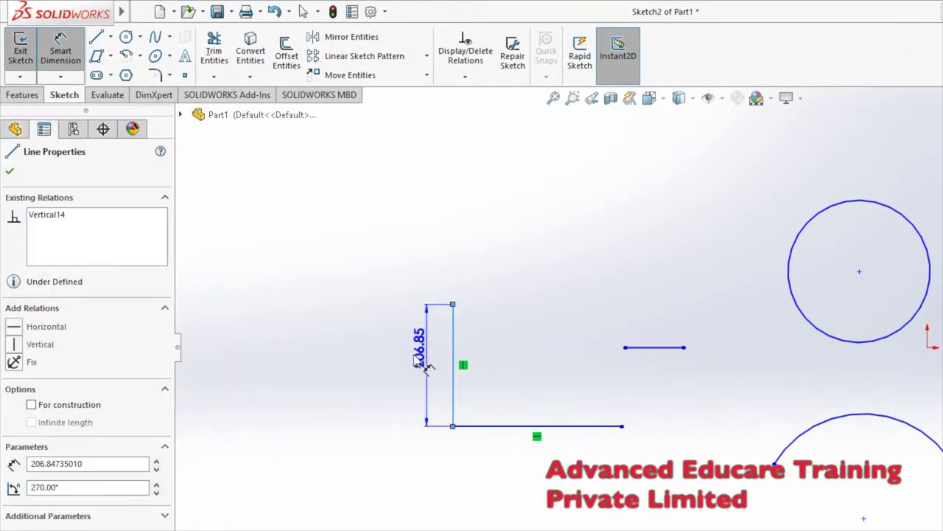
click(302, 374)
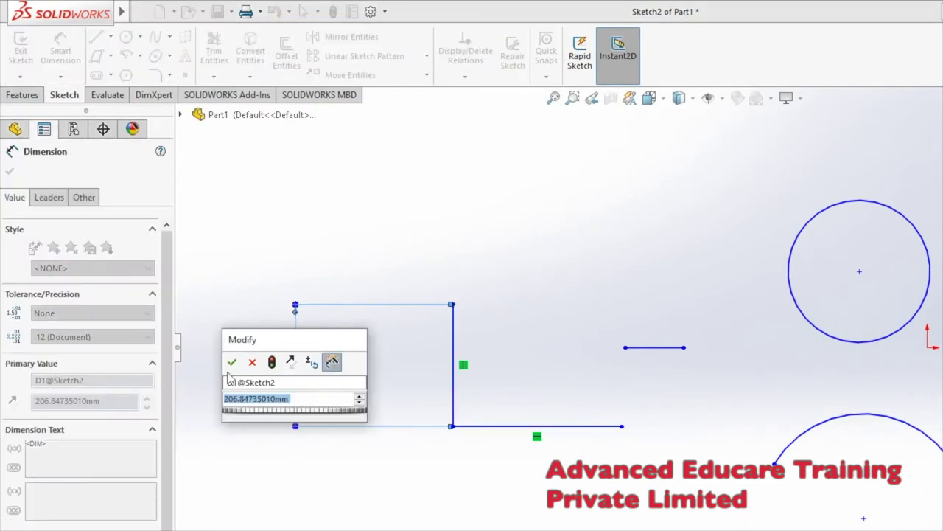
key(Return)
click(598, 428)
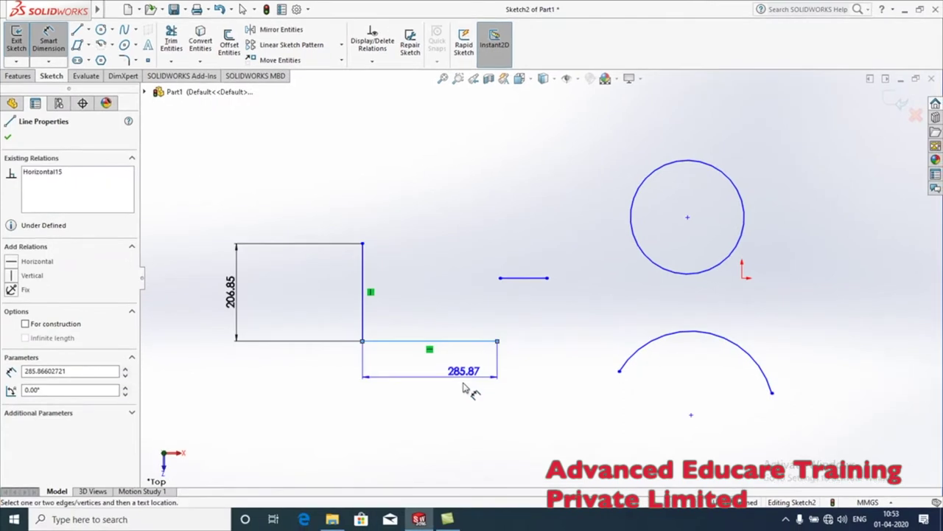
click(454, 442)
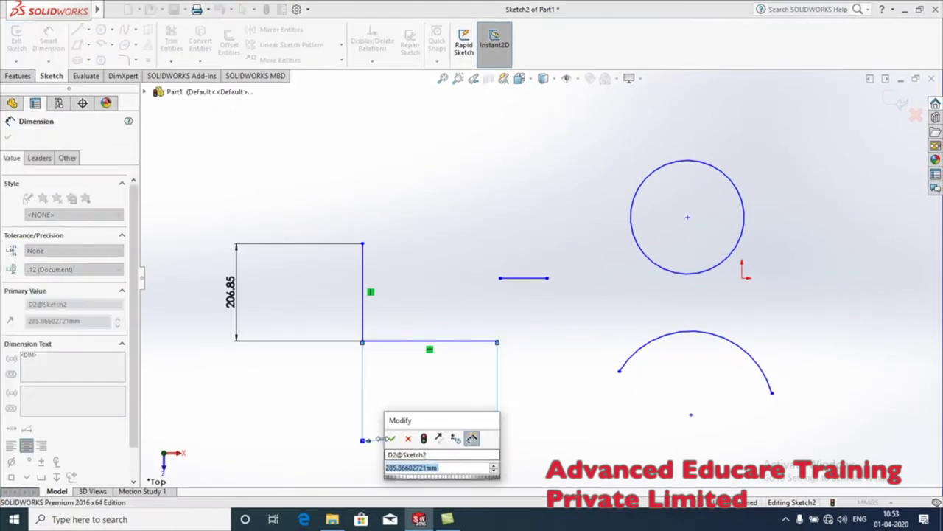
click(392, 439)
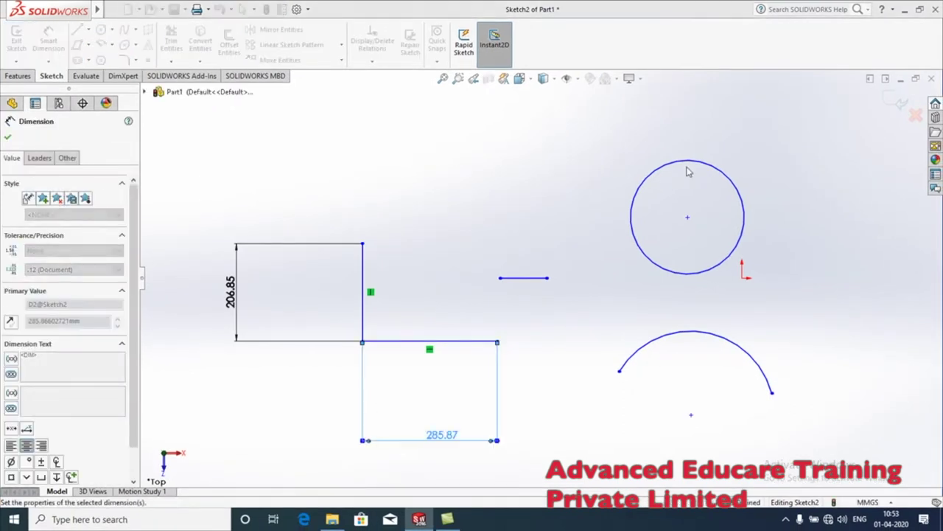
Dimension the circle's diameter and the arc's radius, accepting their current values
click(728, 179)
click(823, 202)
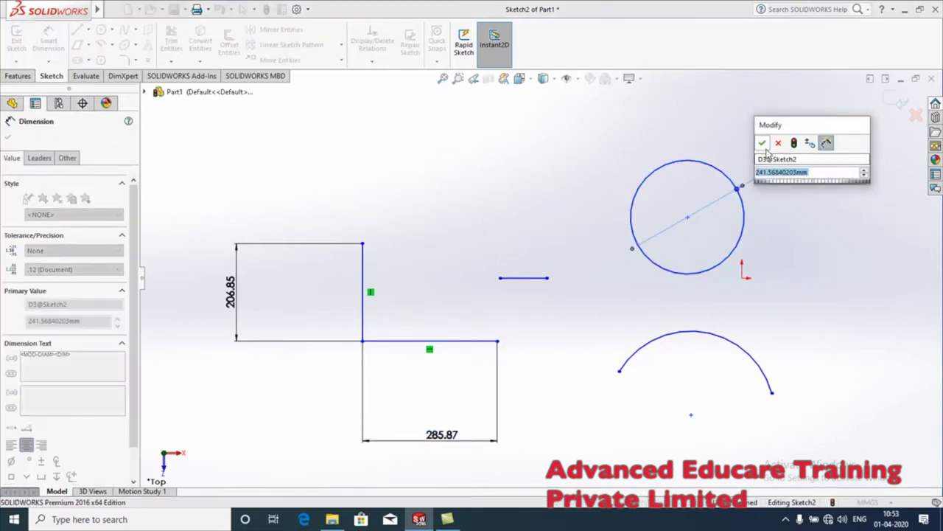
click(762, 143)
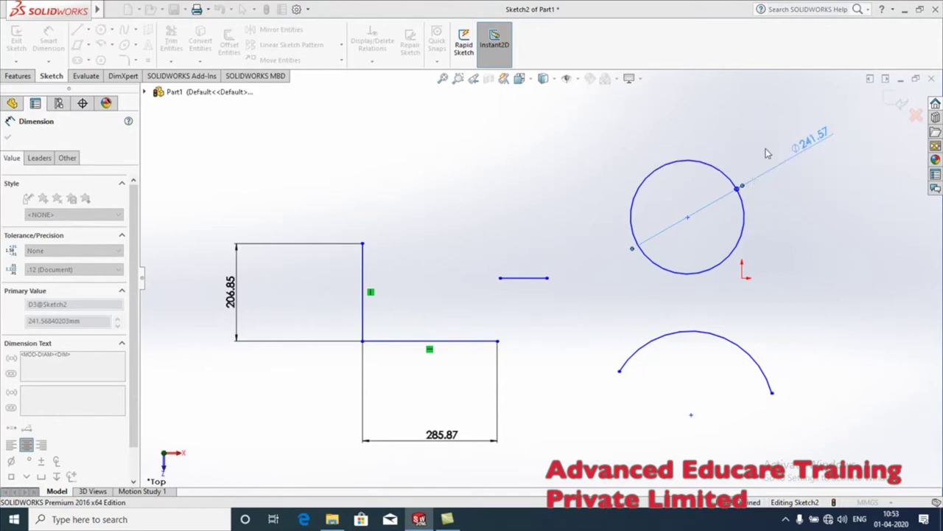
click(759, 368)
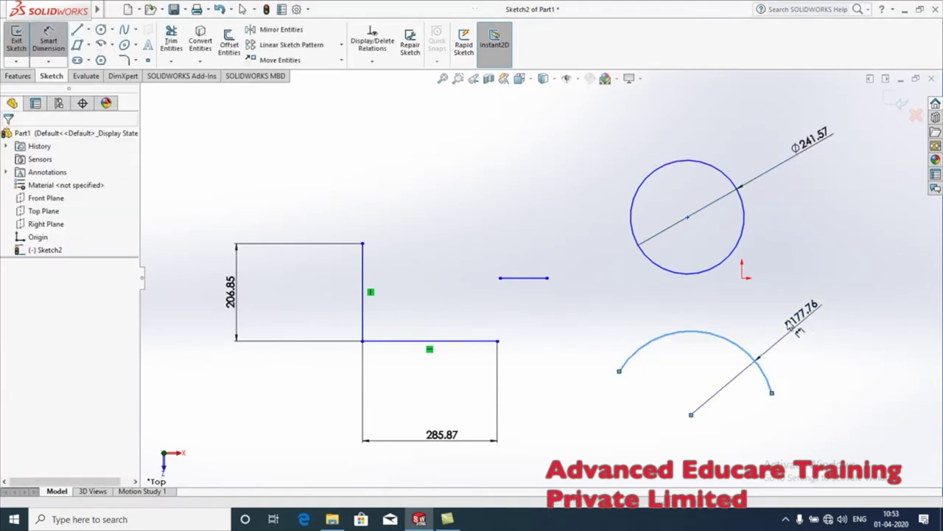
click(787, 326)
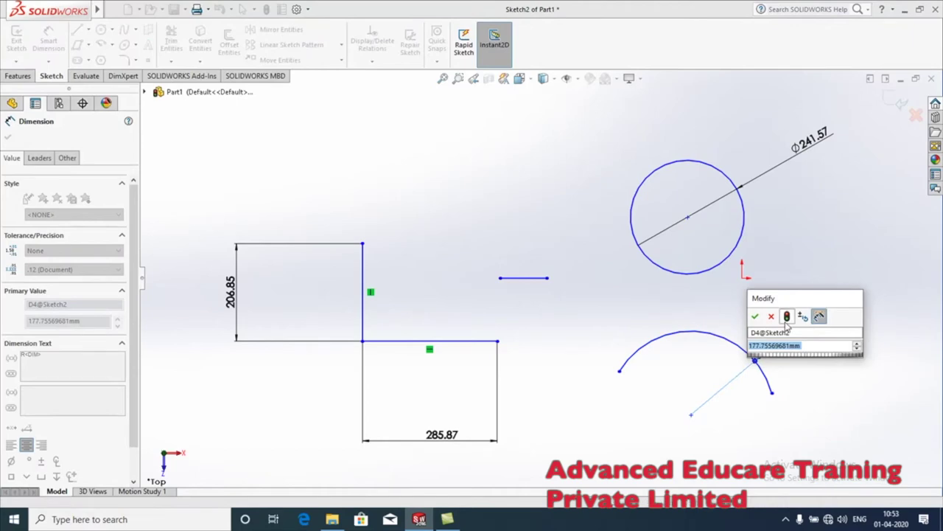
click(754, 316)
click(825, 275)
Set the vertical line's length and the connected horizontal line's length to 200 mm each
mouse_move(52, 10)
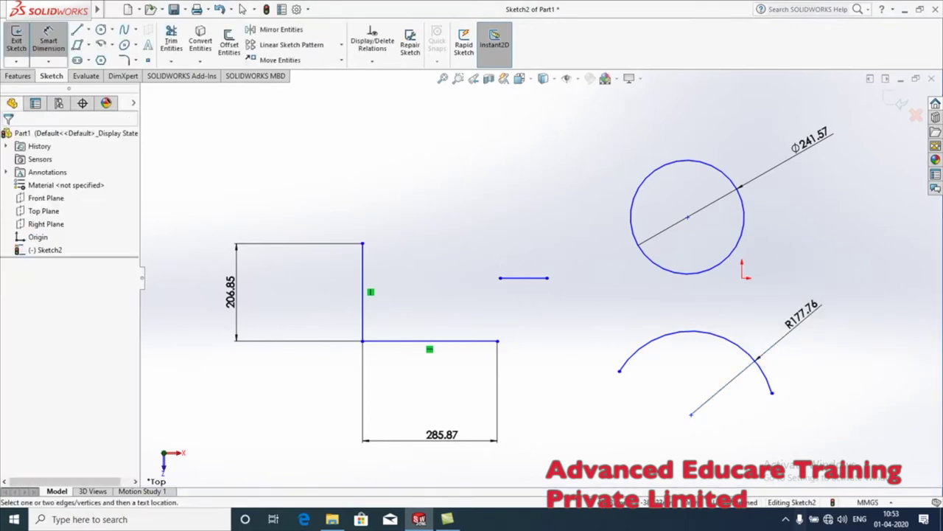
click(133, 9)
click(271, 294)
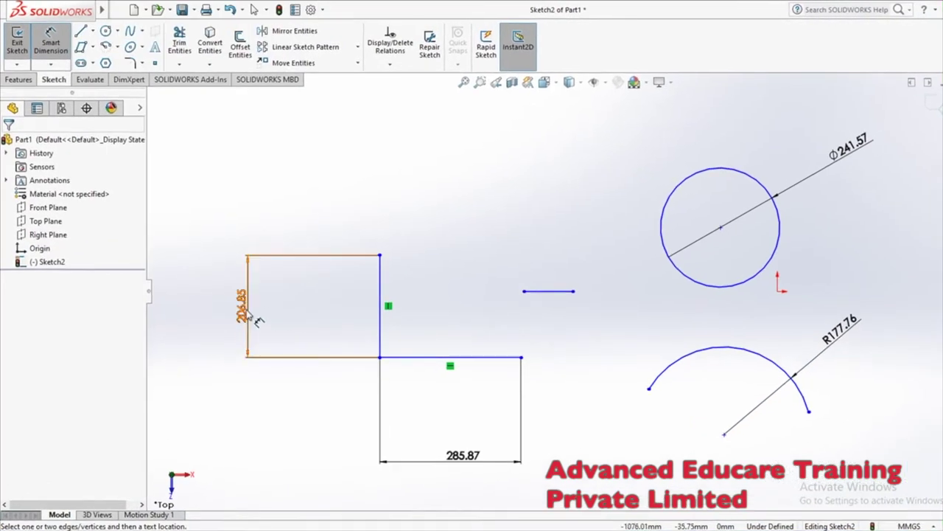
double_click(247, 314)
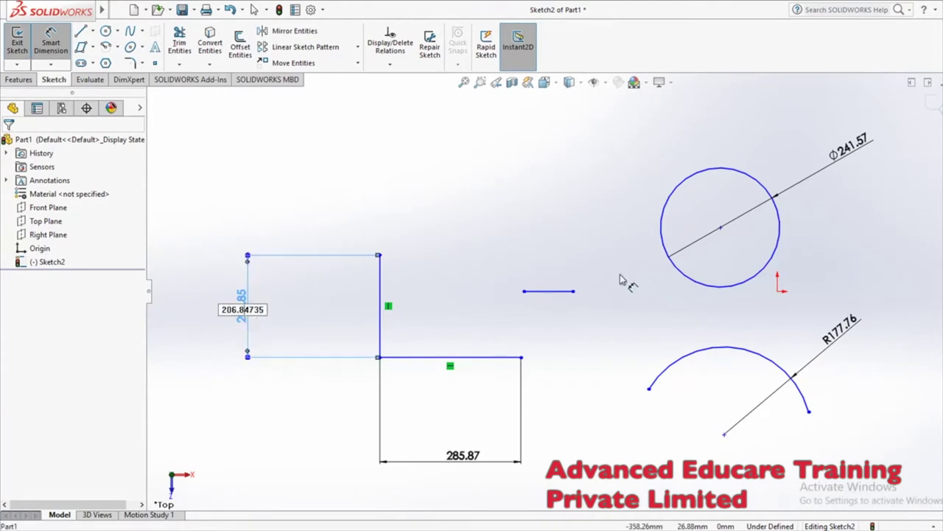
key(BackSpace)
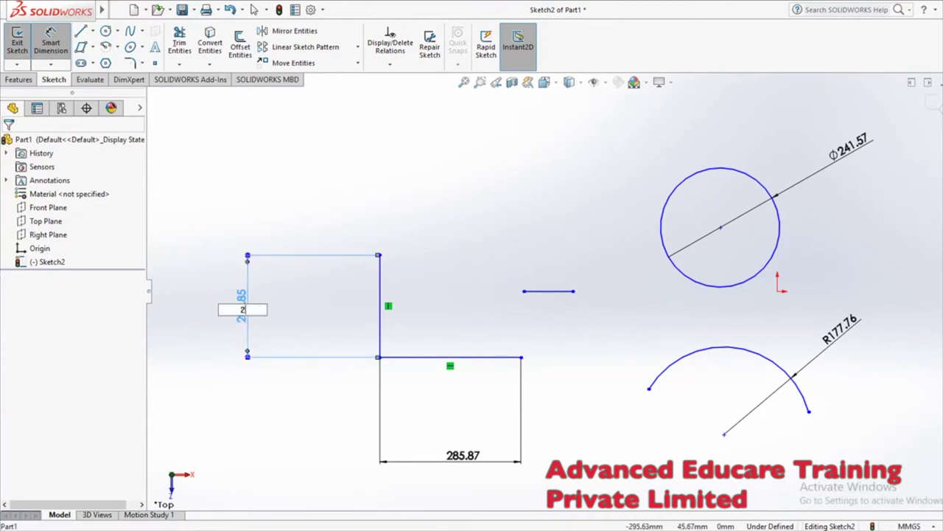
key(Return)
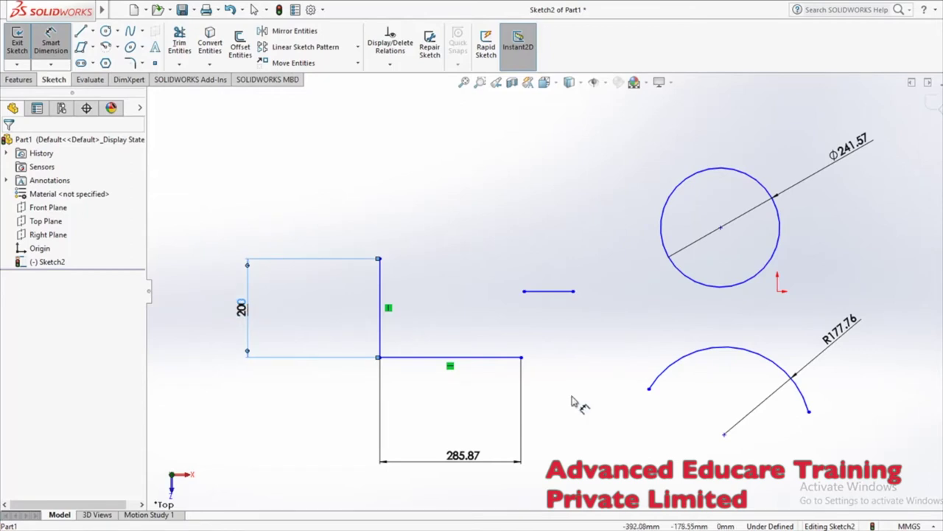
double_click(464, 455)
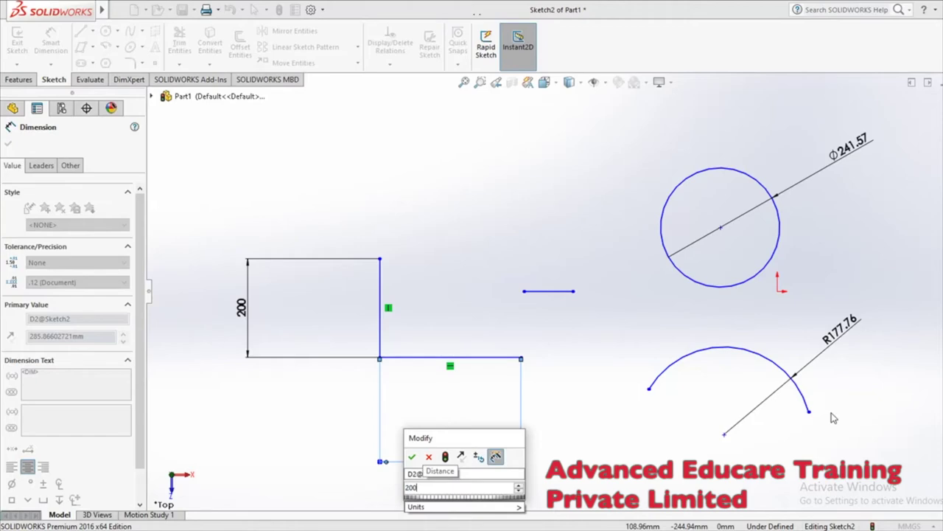
key(Return)
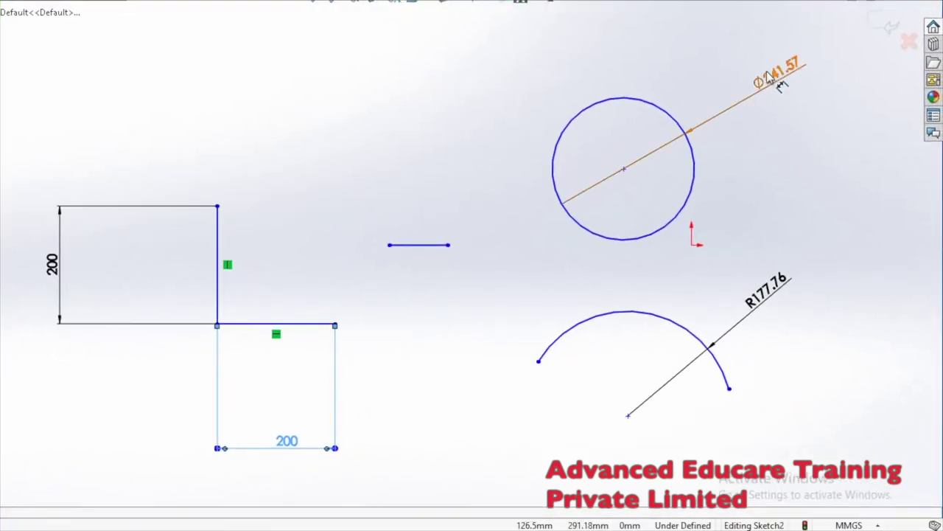
Set the circle's diameter to 300 mm and the arc's radius to 150 mm
click(841, 143)
double_click(765, 69)
text(3)
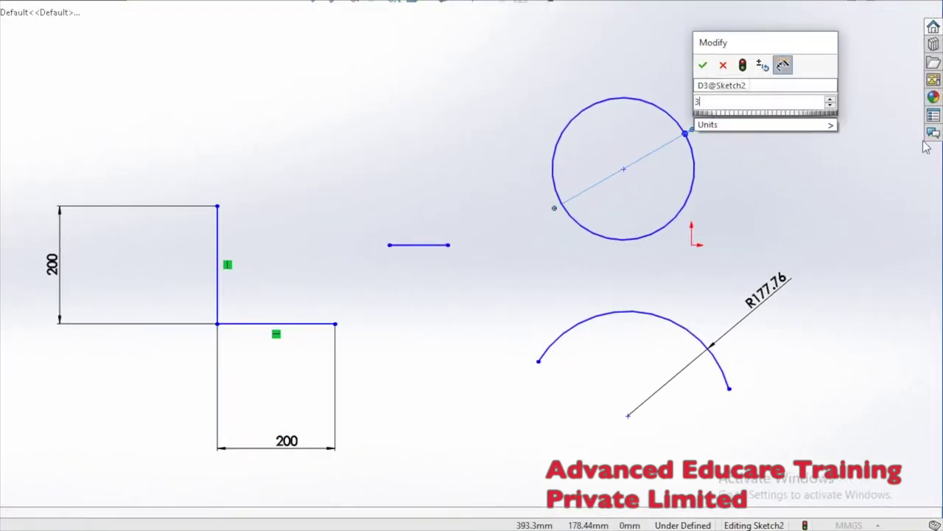
text(00)
key(Return)
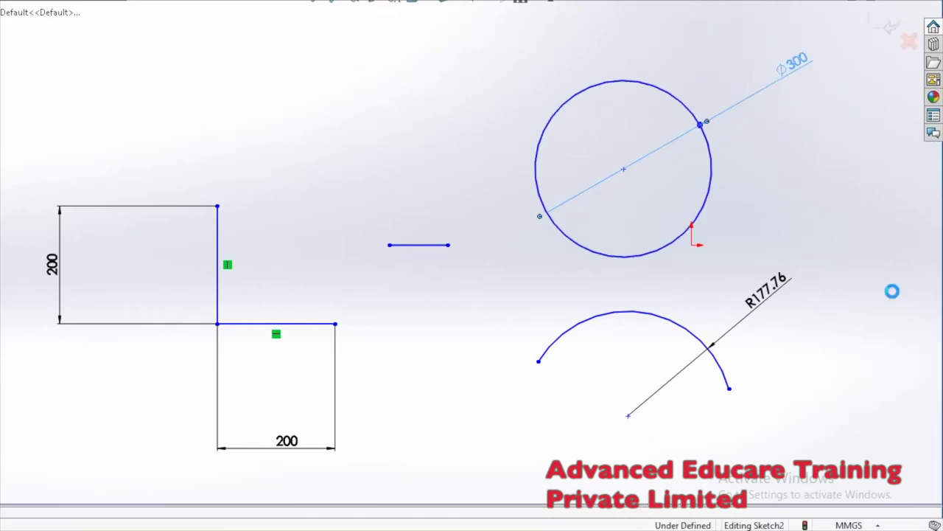
double_click(776, 300)
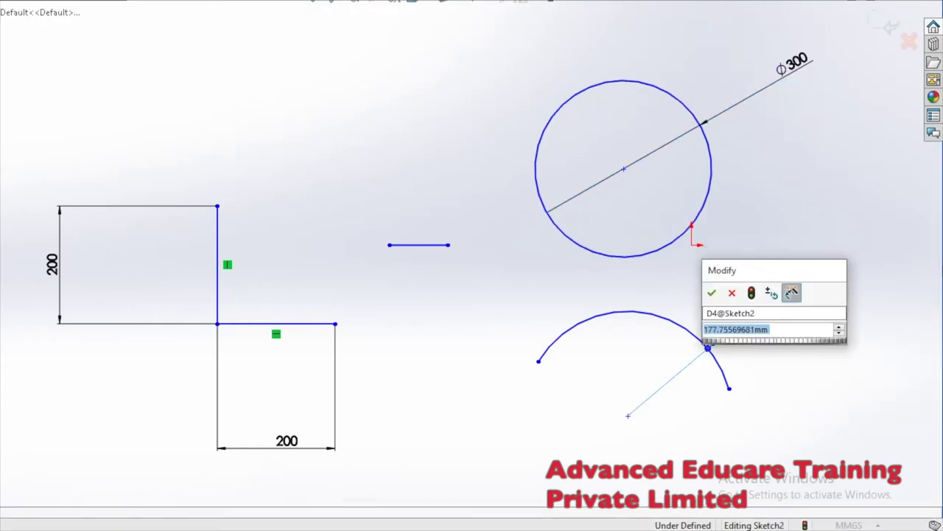
text(150)
key(Return)
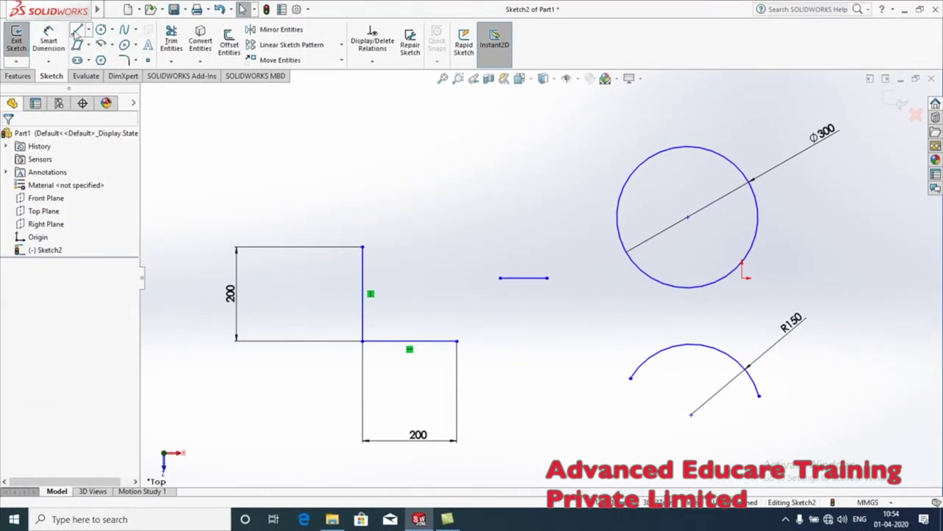
Sketch a slanted line about 173 mm long from the free end of the 200 mm horizontal line, rising toward the vertical line
click(76, 30)
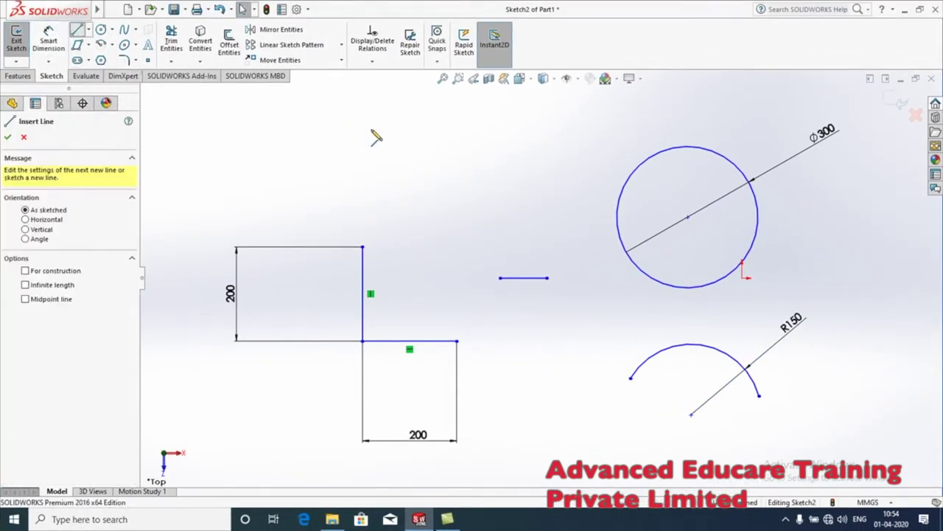
click(457, 341)
click(410, 274)
right_click(410, 274)
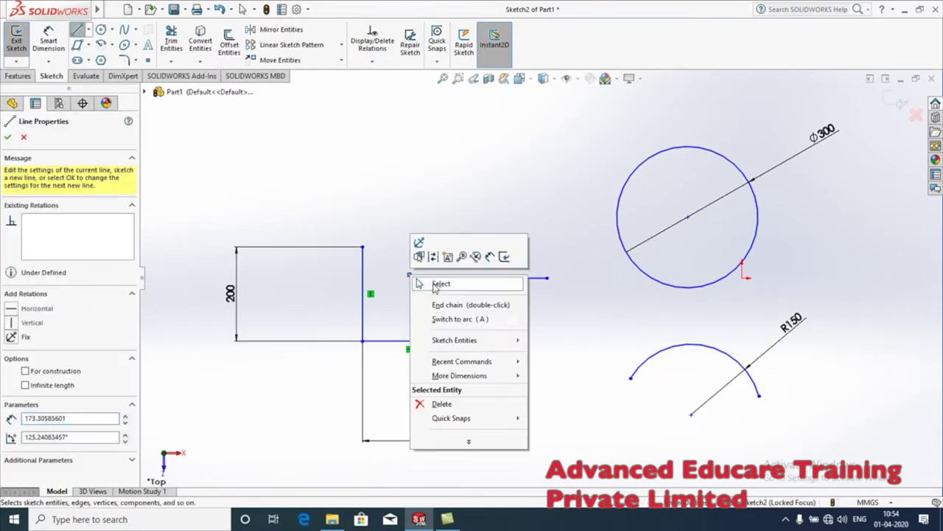
click(438, 284)
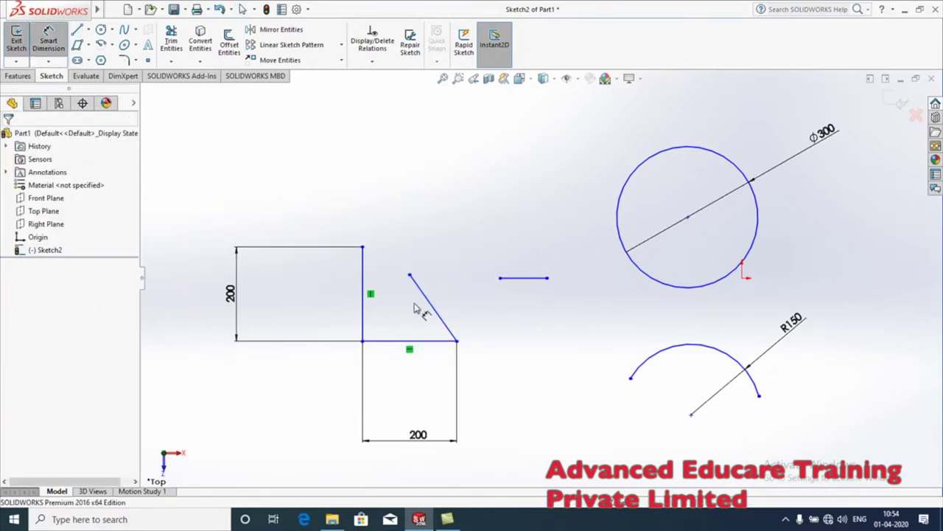
Dimension the angle between the horizontal and slanted lines and set it to 60 degrees
click(435, 339)
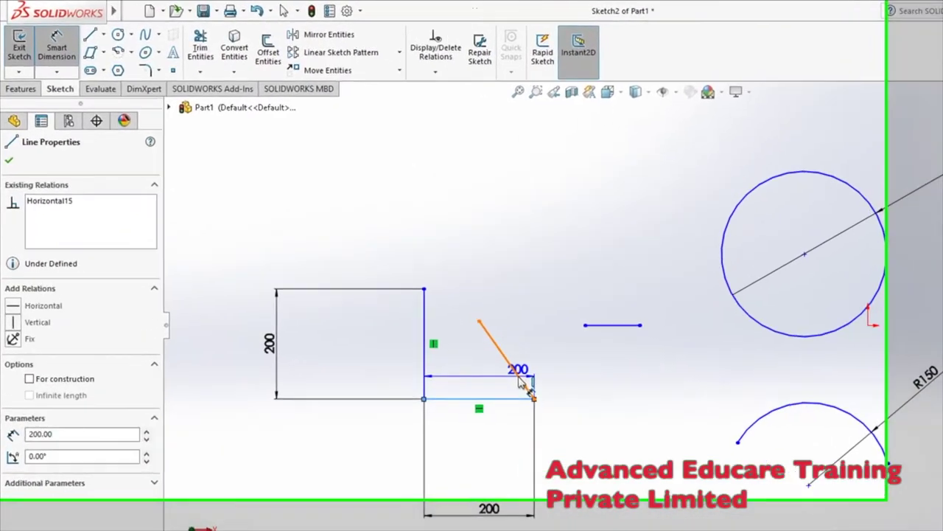
click(446, 330)
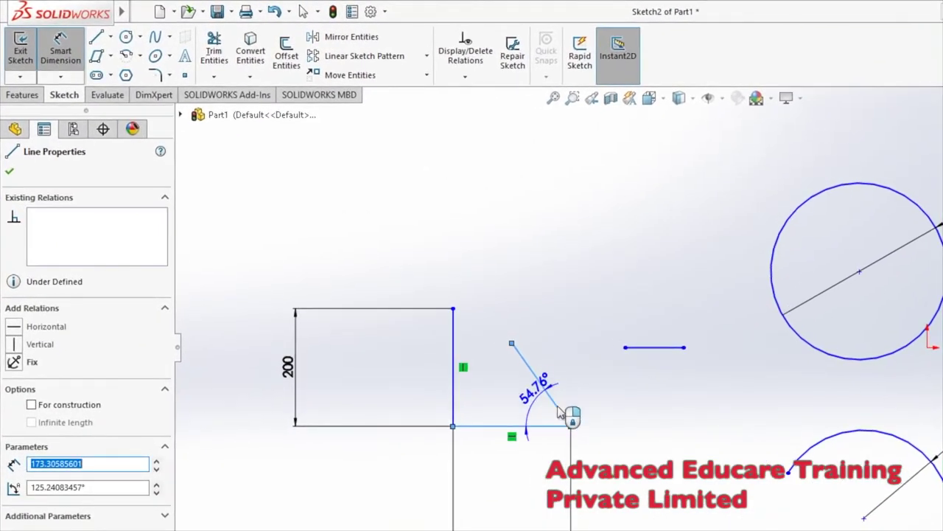
click(503, 369)
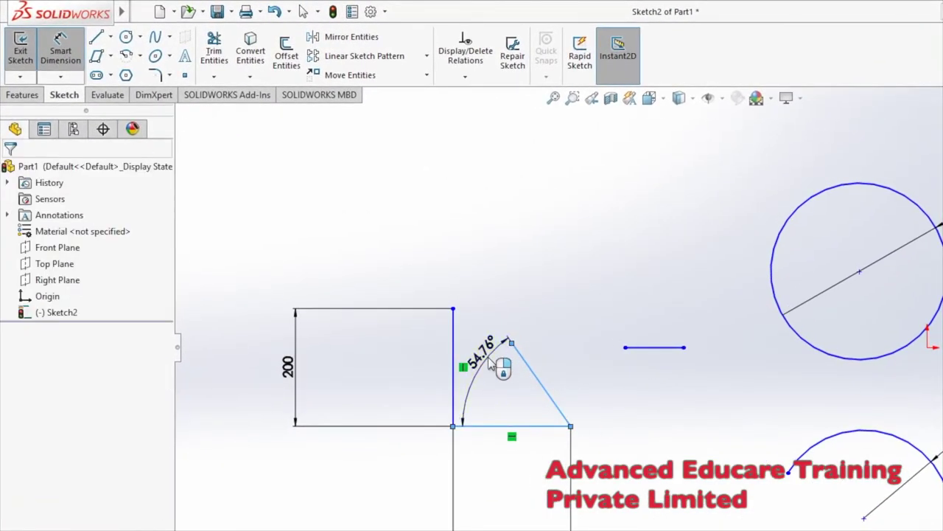
text(60)
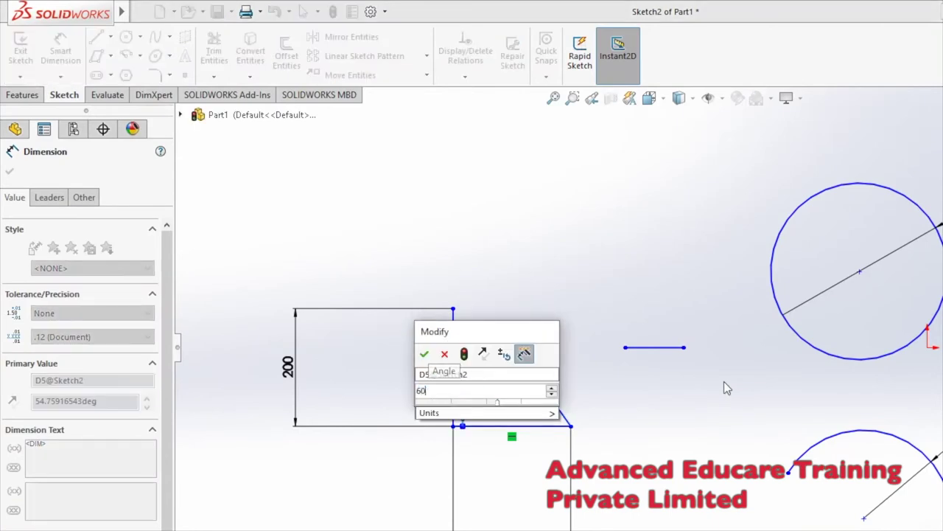
key(Return)
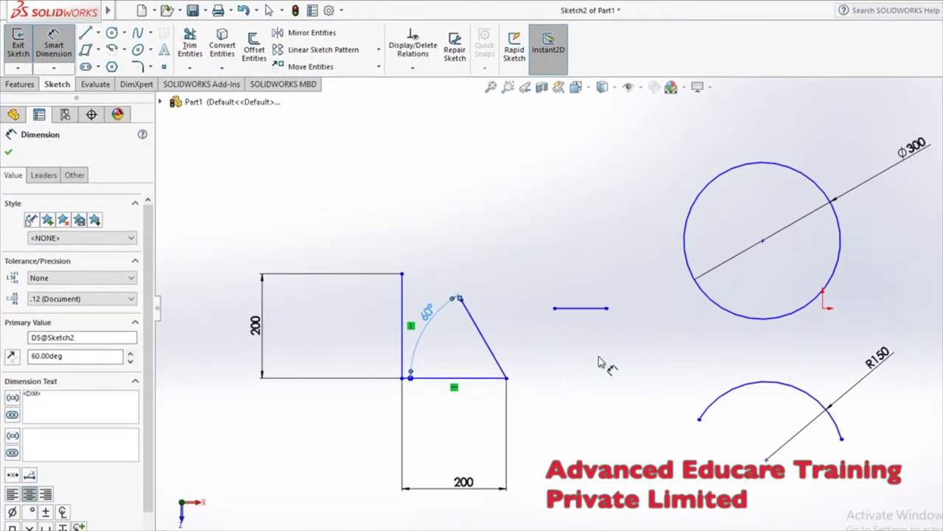
click(645, 420)
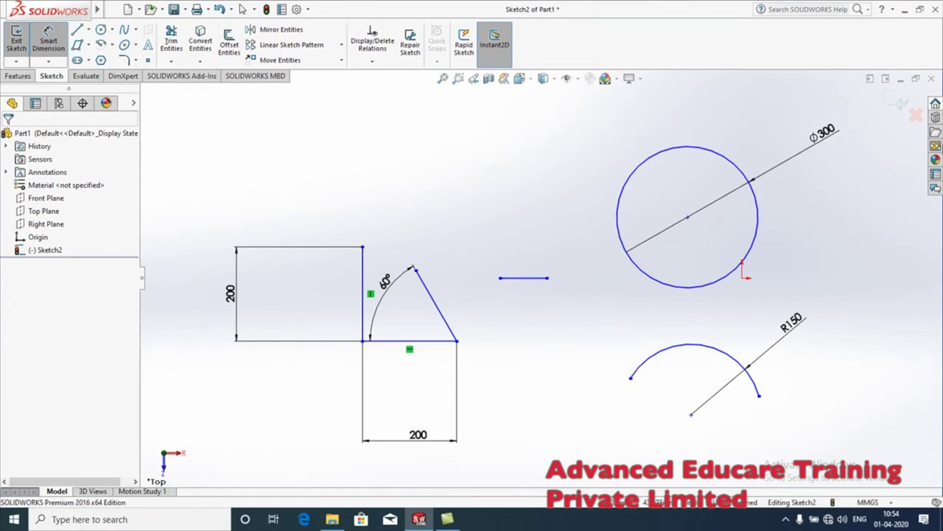
key(Escape)
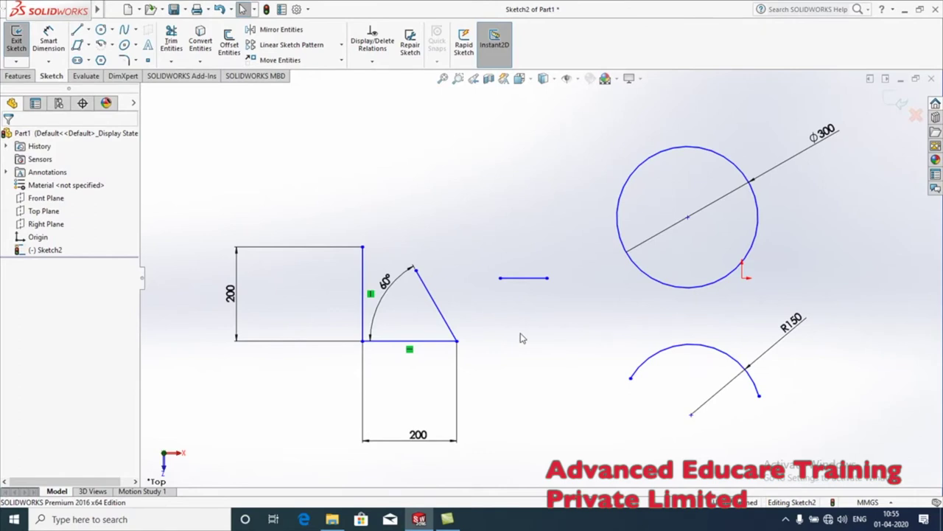
Add an Equal relation between the short separate line and the 200 mm horizontal line
click(516, 278)
ctrl+click(432, 345)
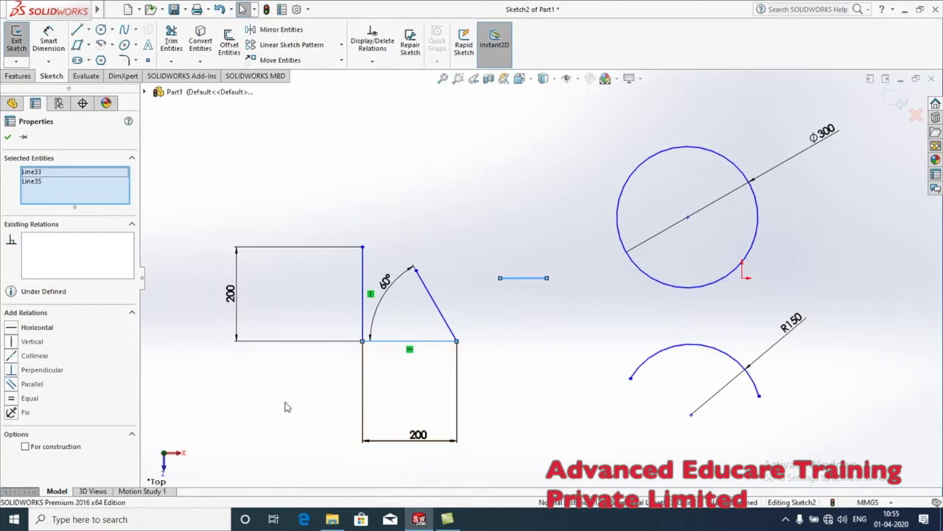
click(11, 399)
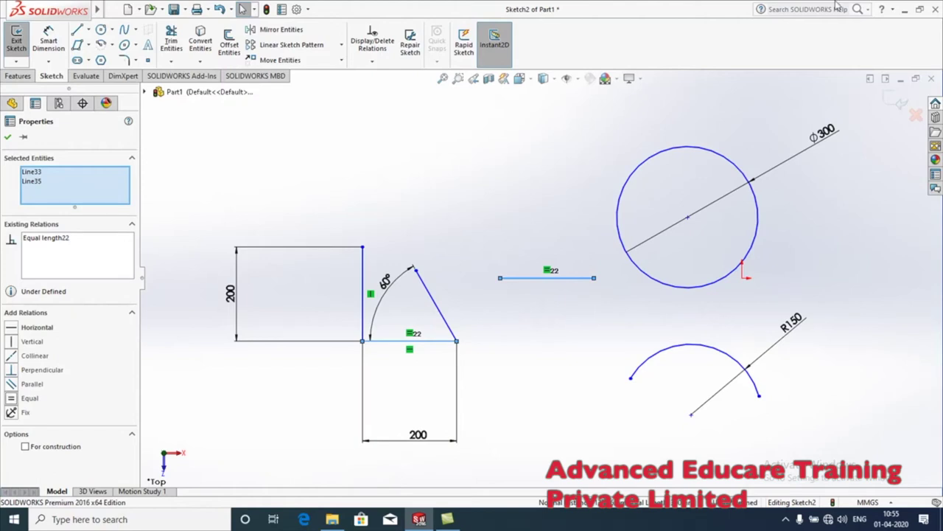
Add a Perpendicular relation between the same two selected lines and try adding a Collinear relation as well
click(11, 370)
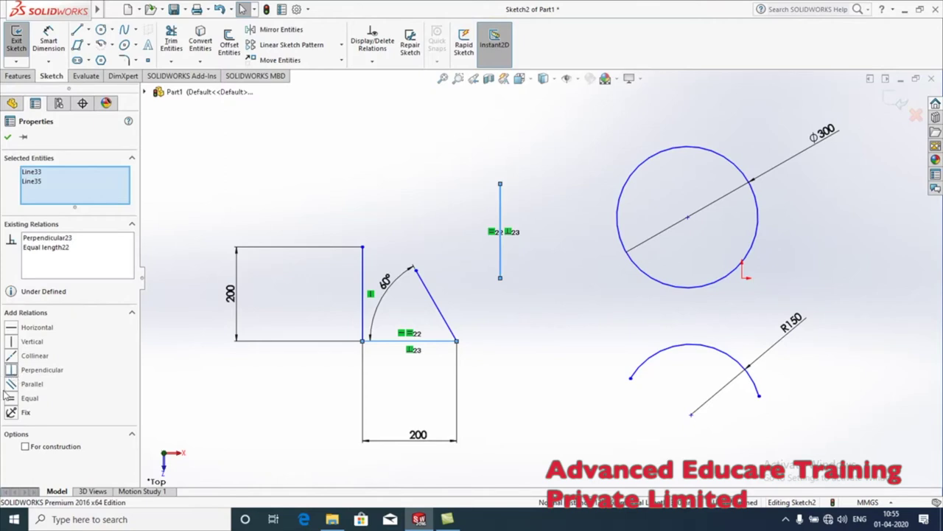
click(11, 356)
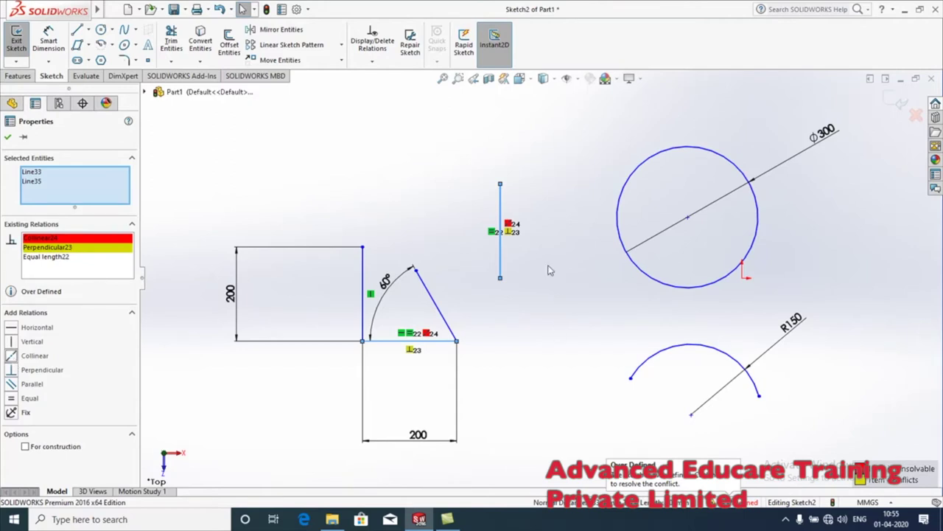
Delete the conflicting Collinear relation between the separate line and the 200 mm horizontal line
right_click(84, 242)
click(106, 259)
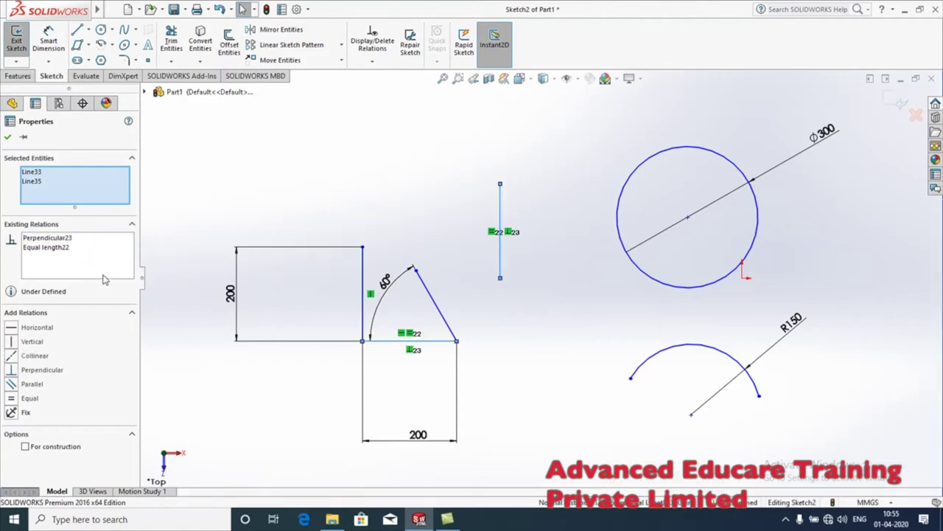
click(7, 137)
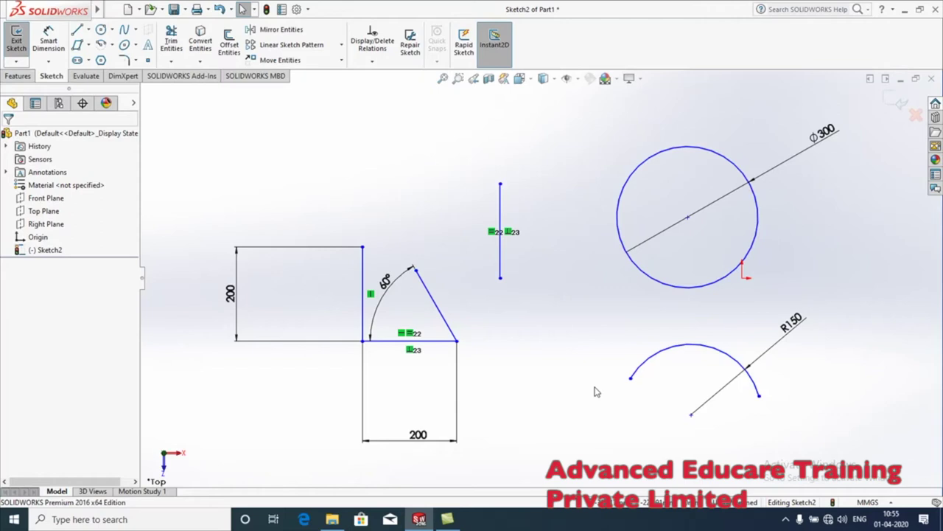
Sketch a circle about 249 mm in radius below the dimensioned lines, with a second one about 156 mm in radius inside it, centred slightly lower
scroll(560, 320, down, 2)
scroll(575, 320, up, 4)
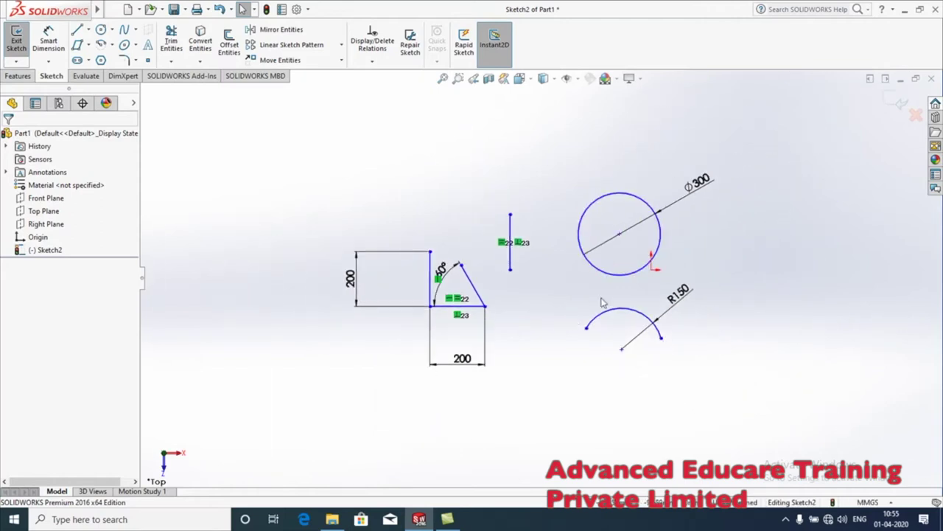
click(101, 30)
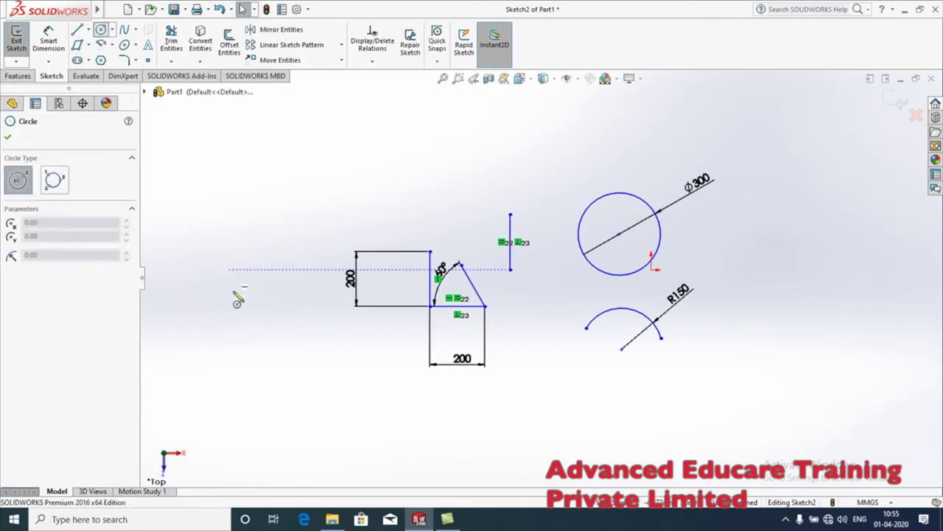
click(293, 333)
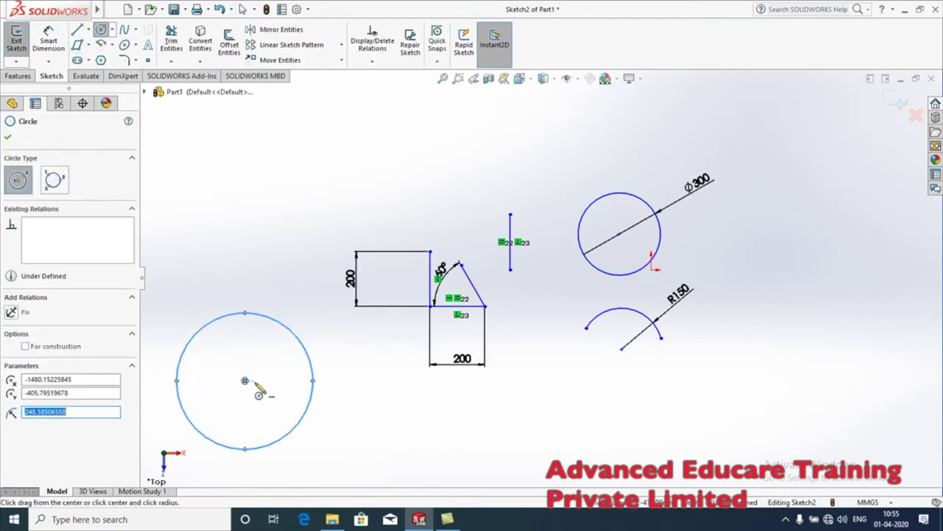
click(244, 404)
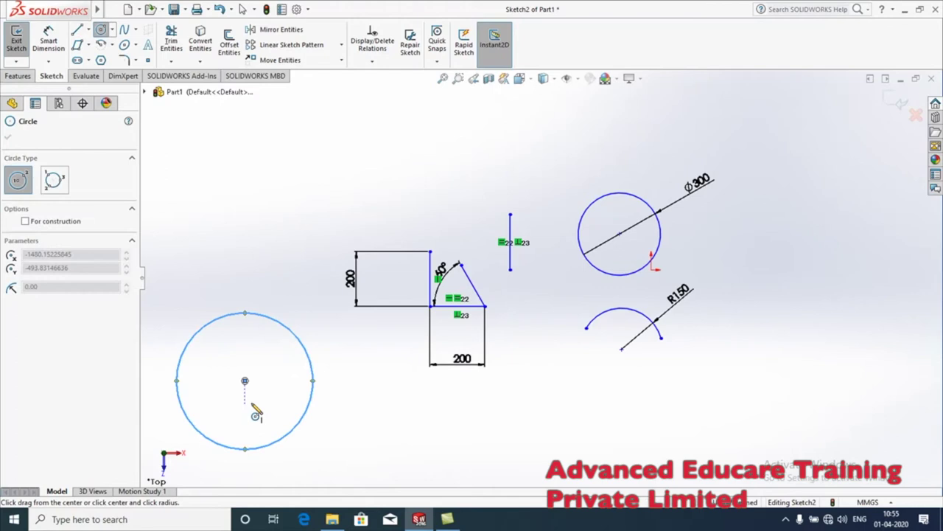
click(245, 446)
right_click(498, 427)
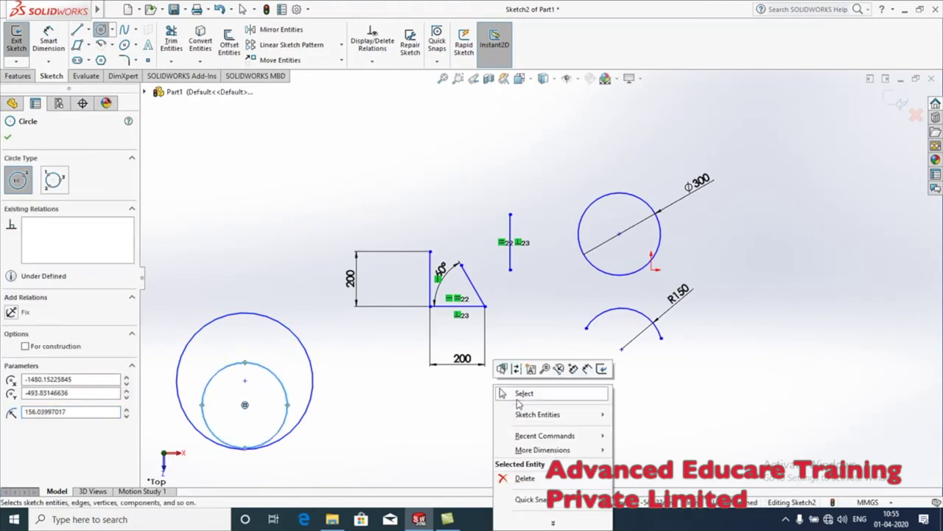
click(508, 391)
Select both new circles and add a Concentric relation between them
click(430, 278)
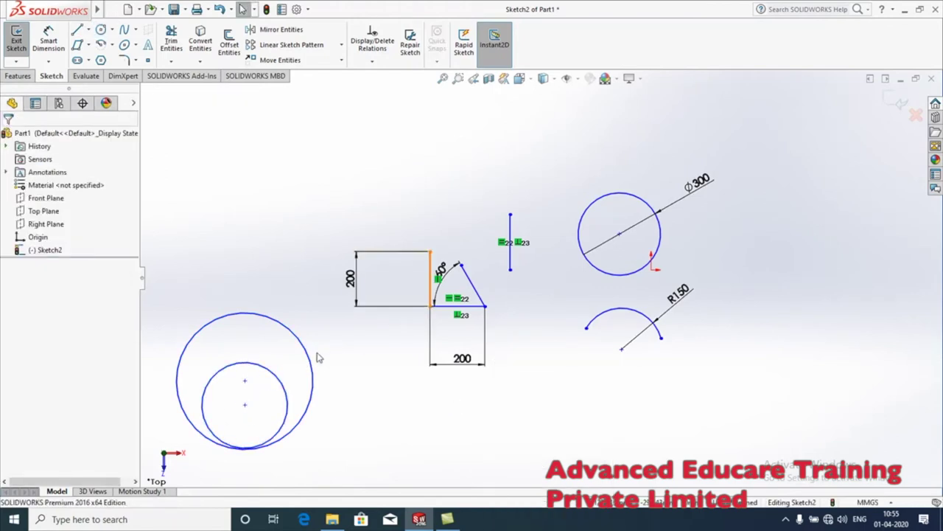
drag(276, 292, 230, 388)
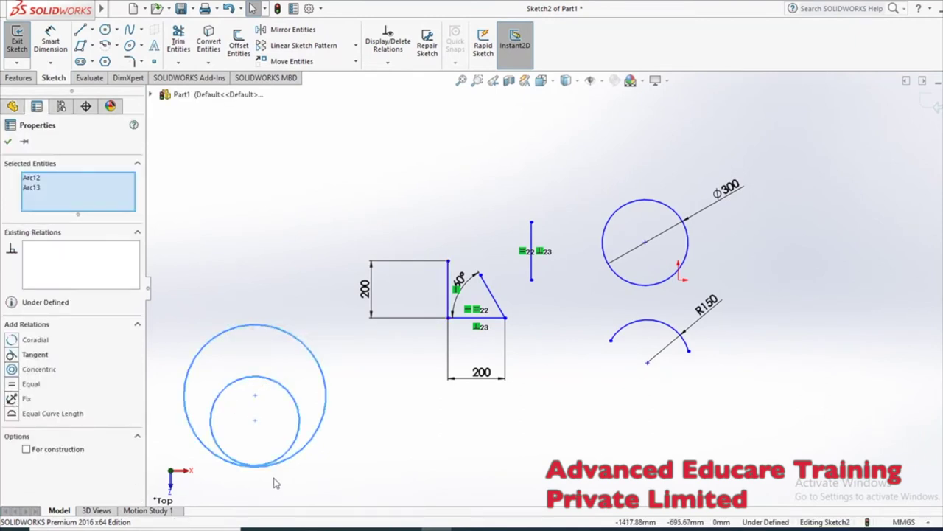
scroll(273, 480, down, 5)
scroll(394, 356, down, 3)
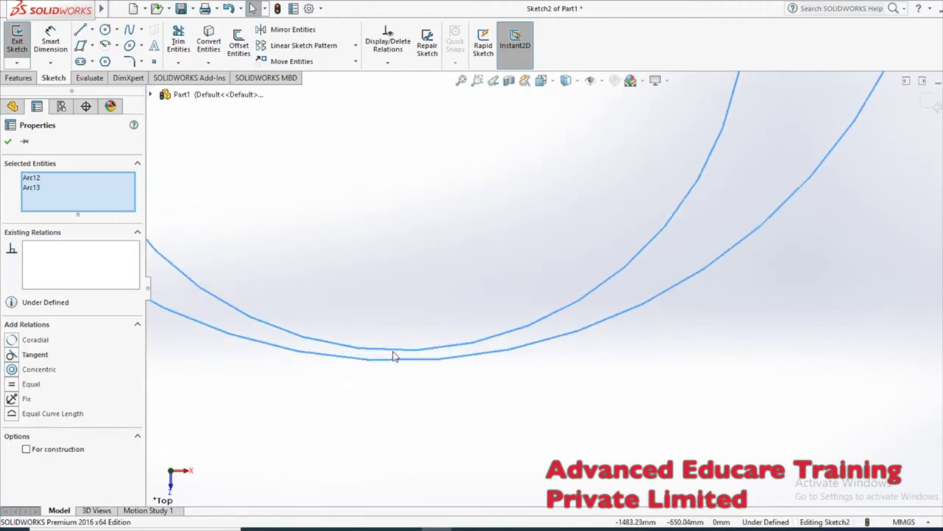
scroll(393, 356, up, 5)
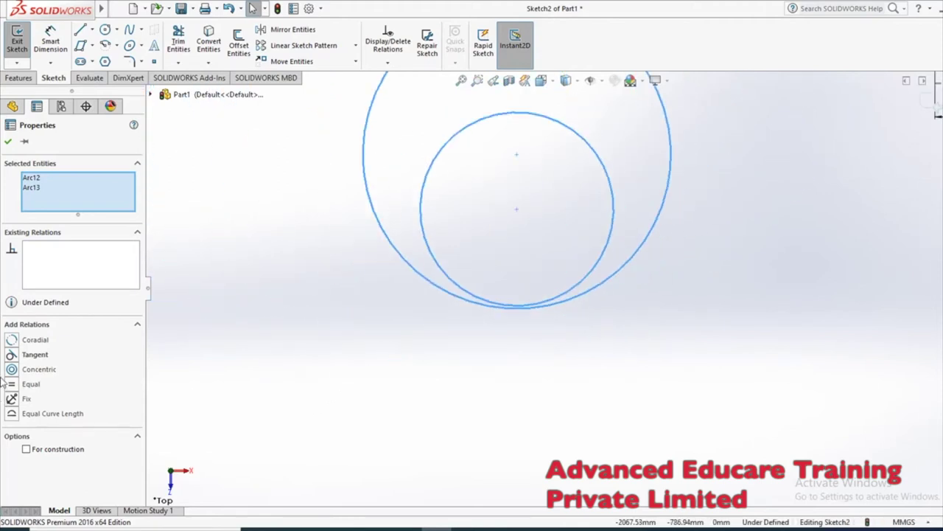
scroll(420, 289, up, 3)
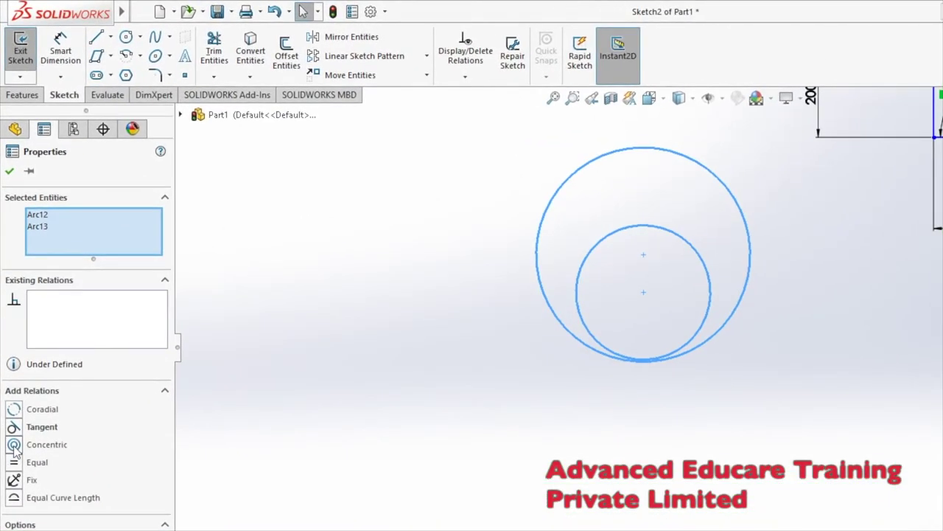
click(14, 445)
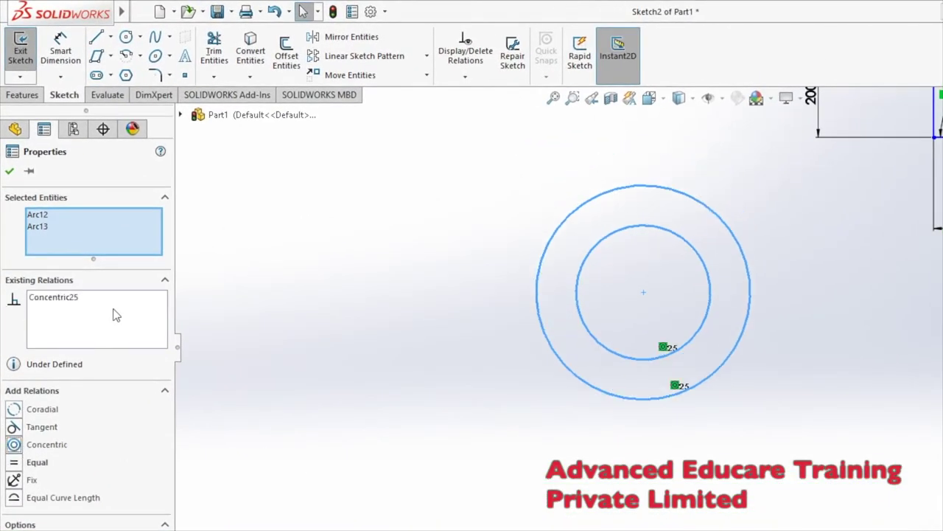
Delete the Concentric relation between the two circles and make them tangent instead
click(85, 298)
right_click(86, 299)
click(112, 323)
click(15, 428)
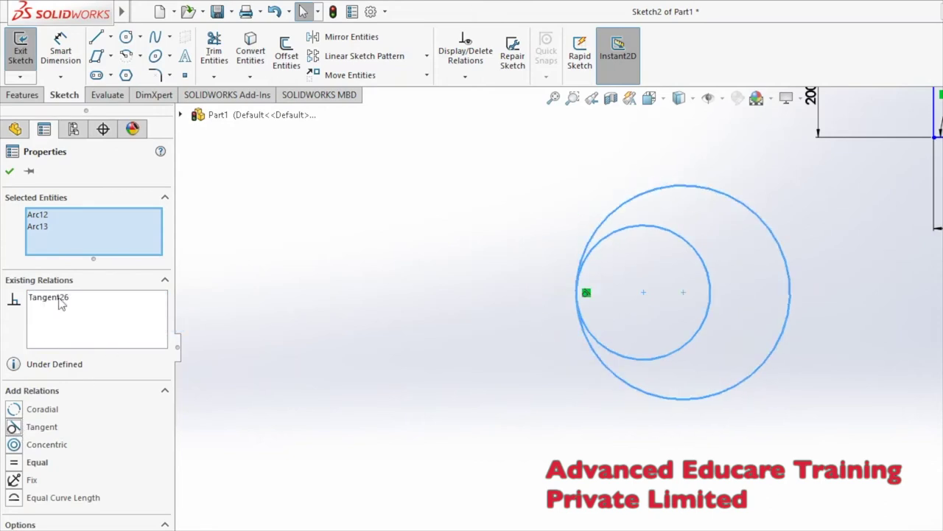
Replace the Tangent relation between the two circles with a Coradial relation
click(62, 299)
right_click(63, 300)
click(96, 323)
click(14, 411)
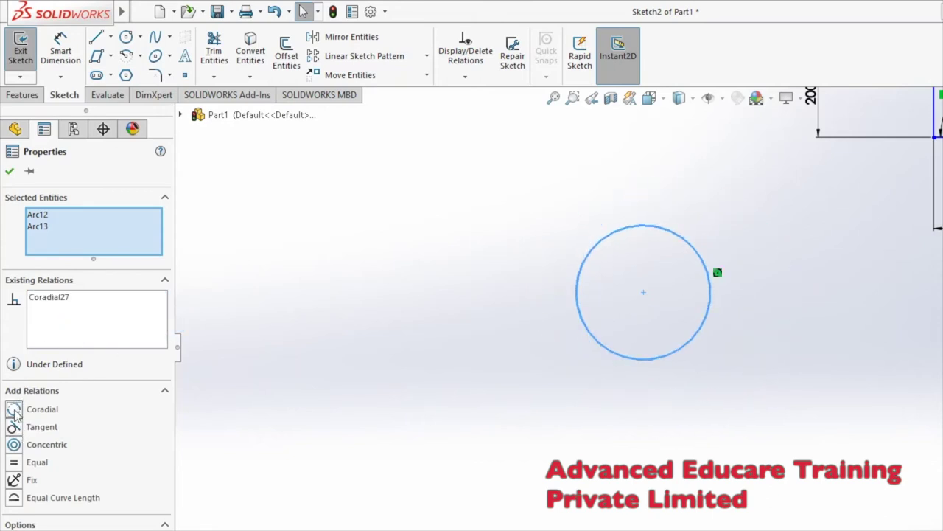
Delete the Coradial relation and enlarge one of the overlapping circles so that it surrounds the other
click(62, 298)
right_click(63, 299)
click(69, 324)
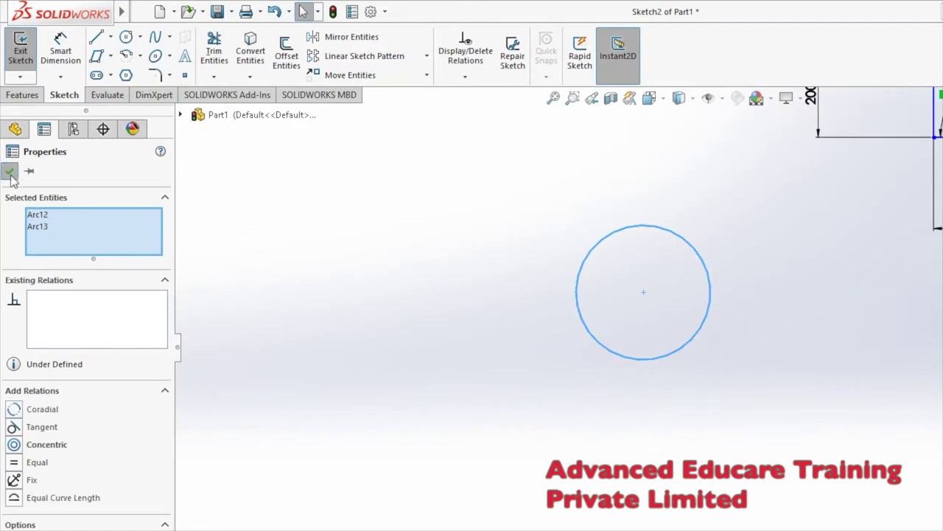
click(414, 403)
drag(679, 243, 795, 350)
click(863, 380)
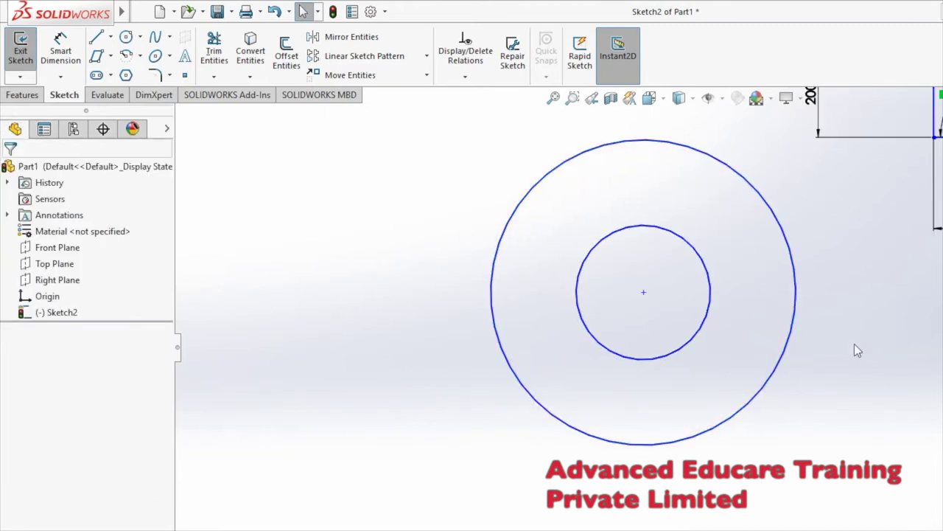
Delete every entity and dimension in the sketch and orient the view normal to the sketch plane
key(ctrl+a)
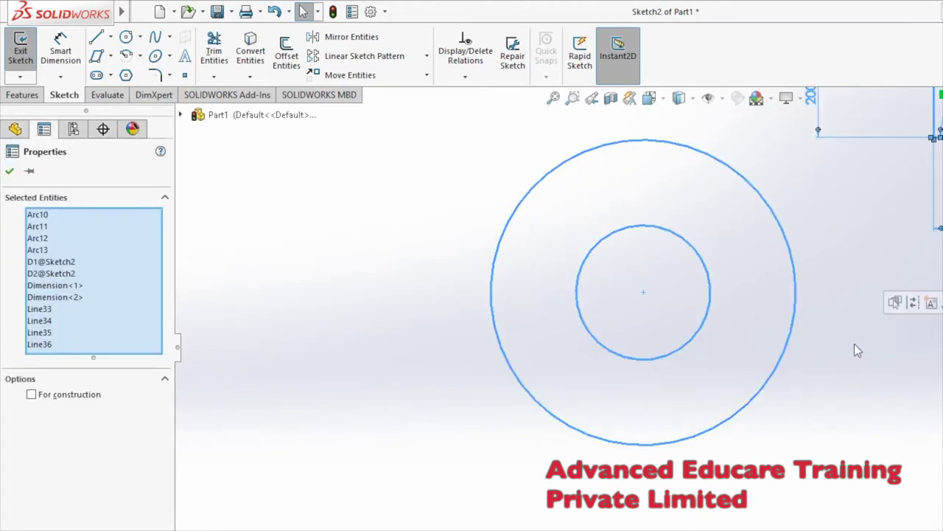
key(Delete)
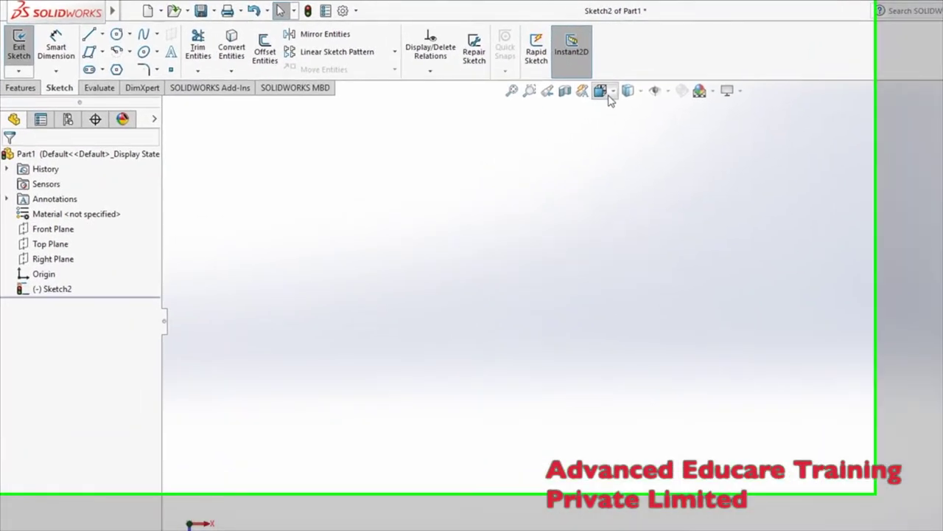
click(524, 80)
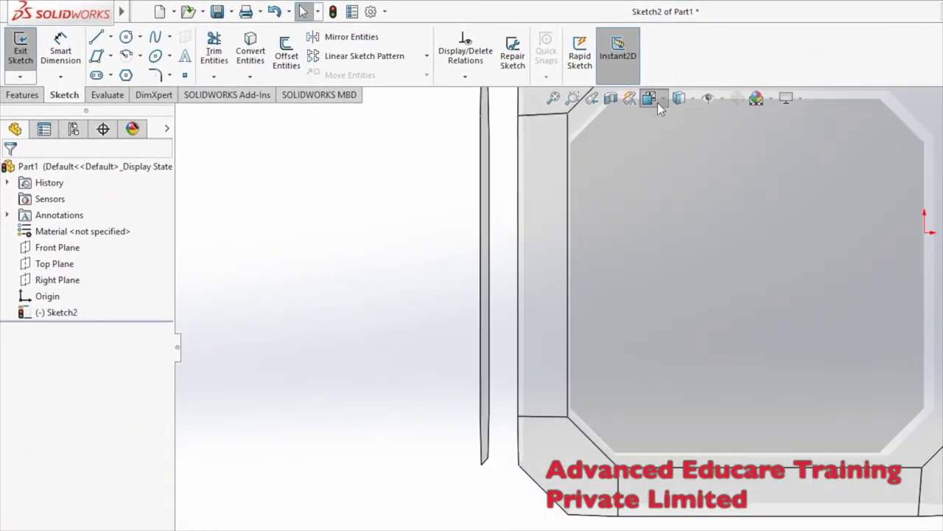
click(657, 102)
click(740, 182)
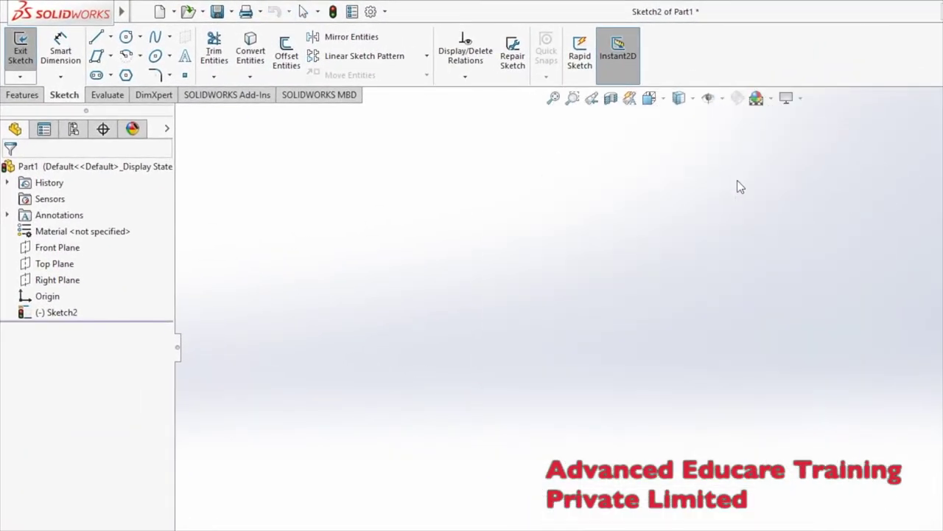
click(661, 103)
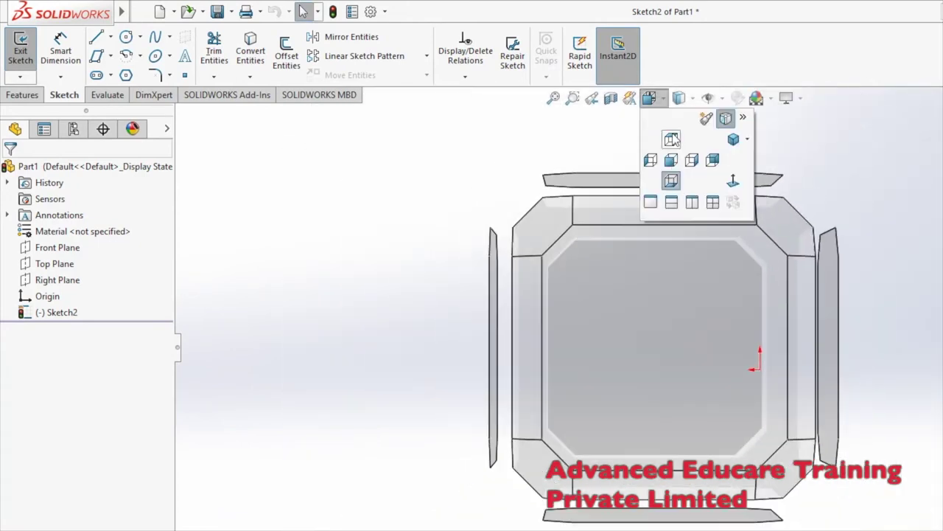
click(734, 181)
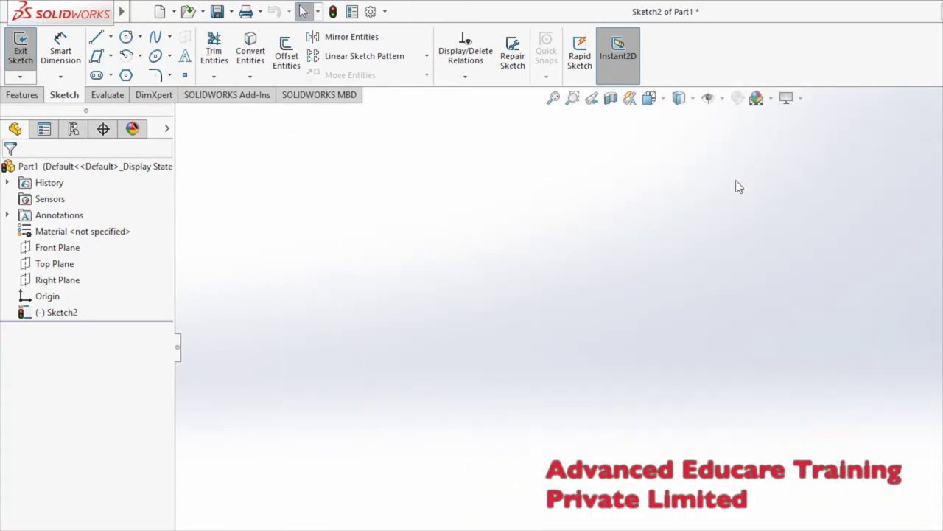
click(552, 100)
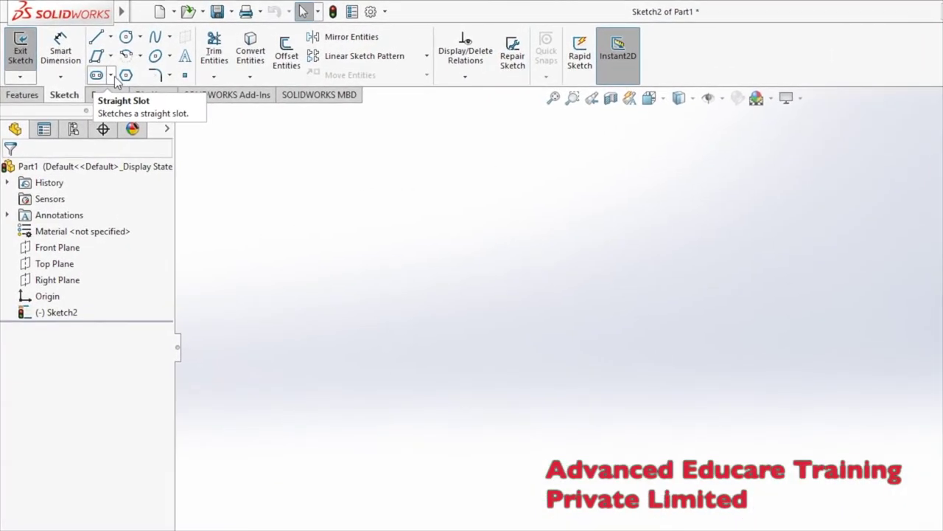
Sketch a horizontal straight slot about 1119 mm between arc centres and about 517 mm wide, to the lower left of the origin
click(89, 61)
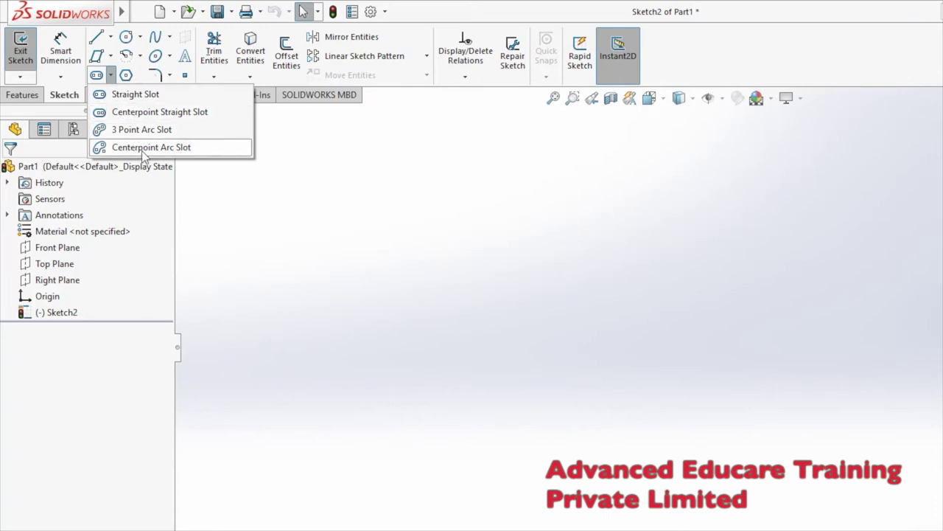
click(524, 354)
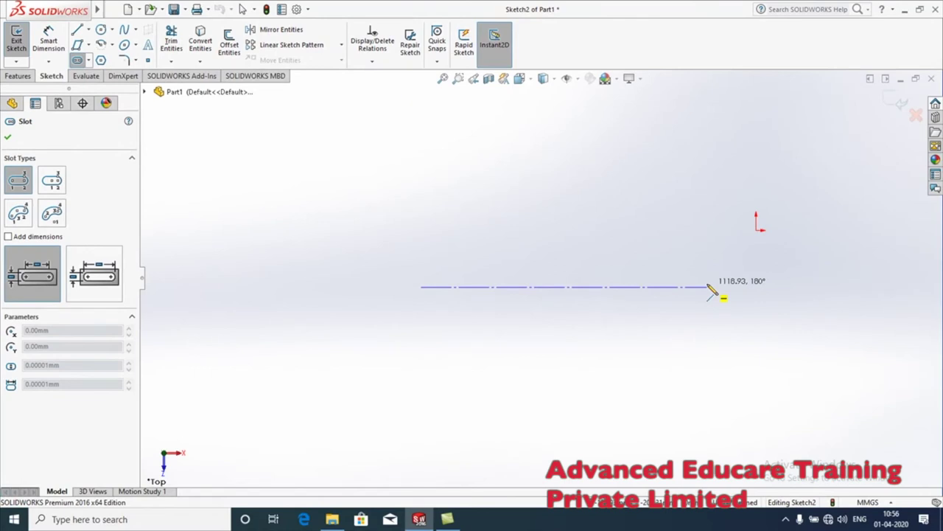
click(708, 286)
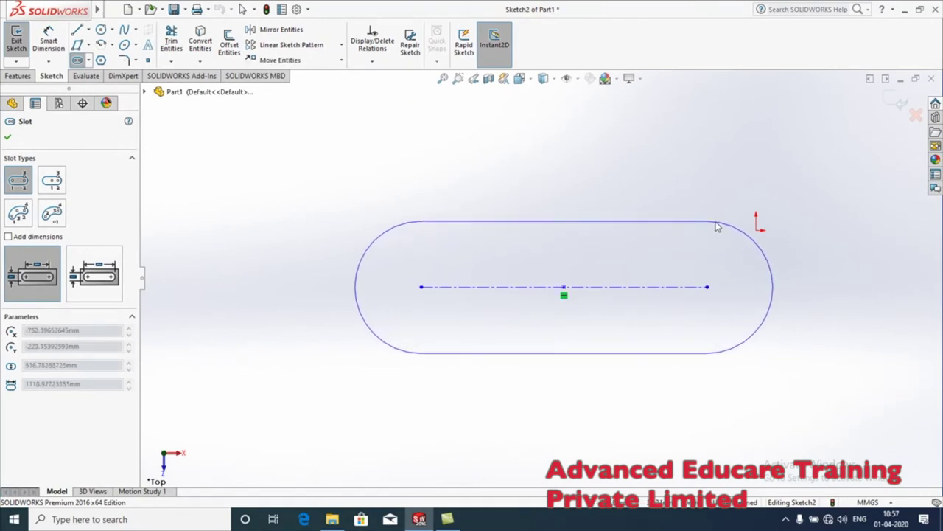
click(717, 227)
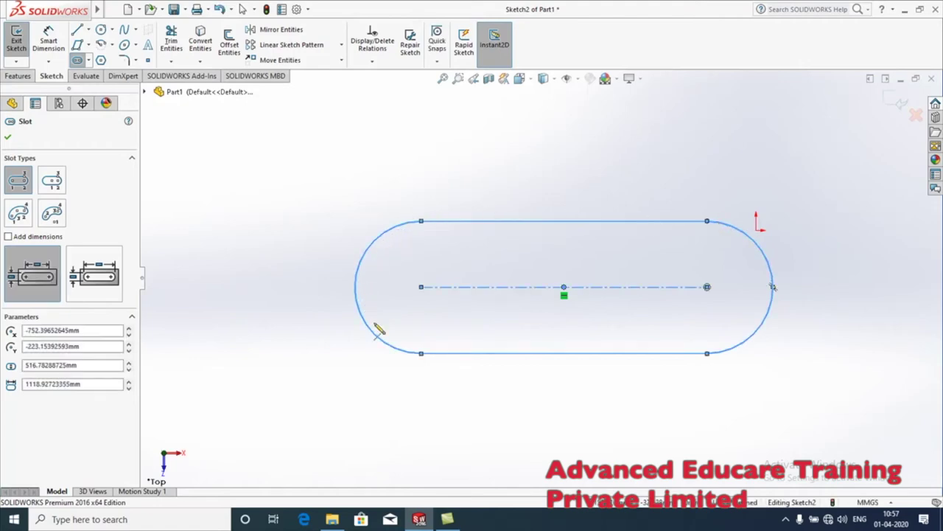
mouse_move(41, 6)
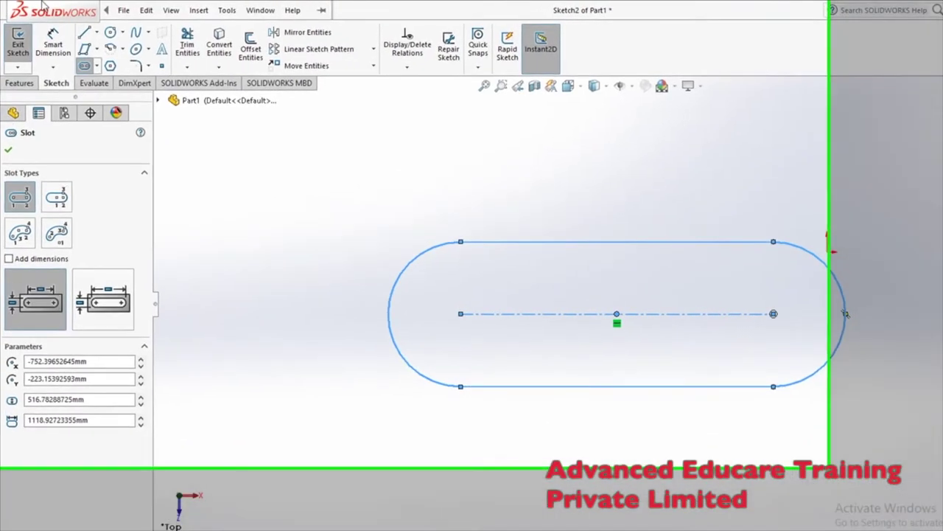
key(Escape)
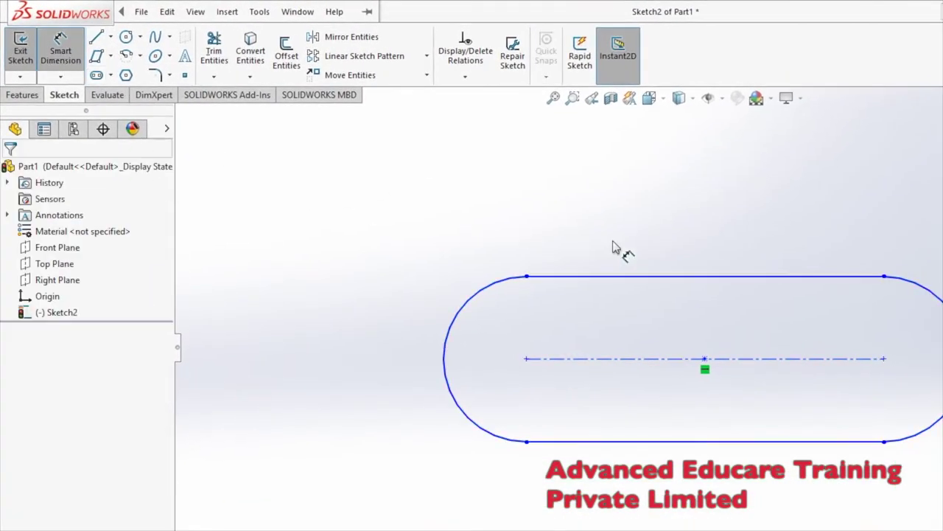
Dimension the length of the slot's upper straight edge and the radius of its left end arc, keeping the sizes as drawn
click(755, 278)
click(685, 176)
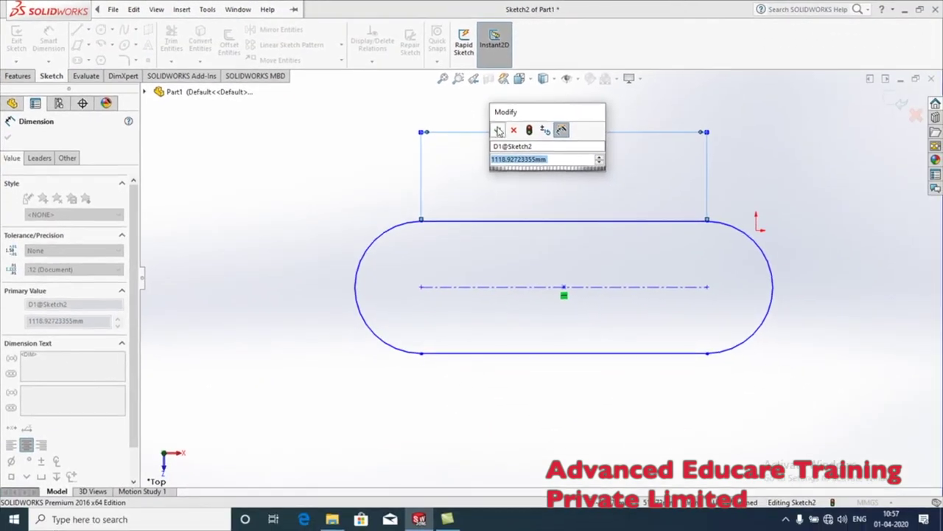
key(Return)
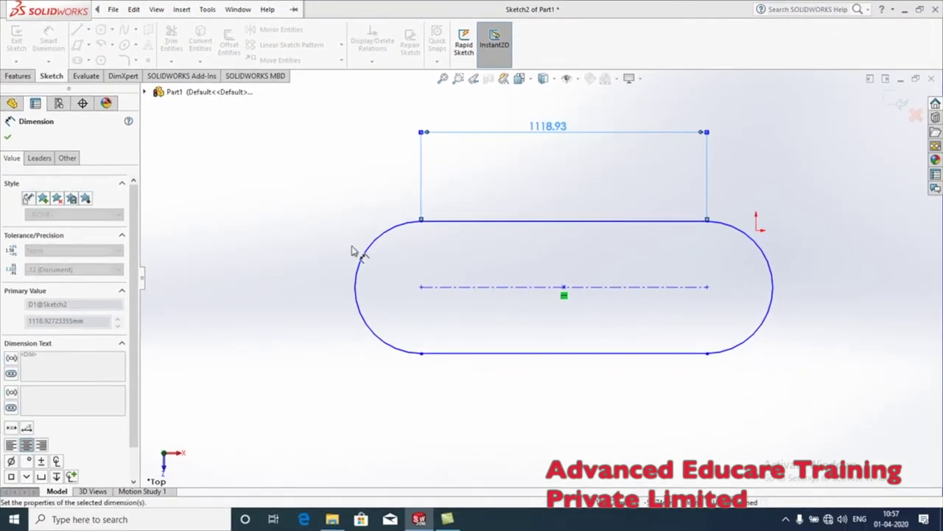
click(362, 249)
click(291, 200)
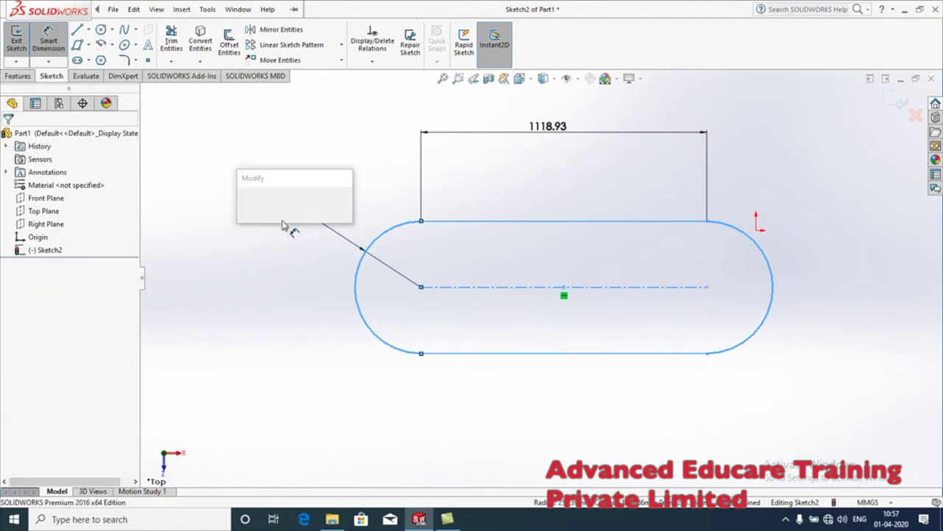
click(245, 203)
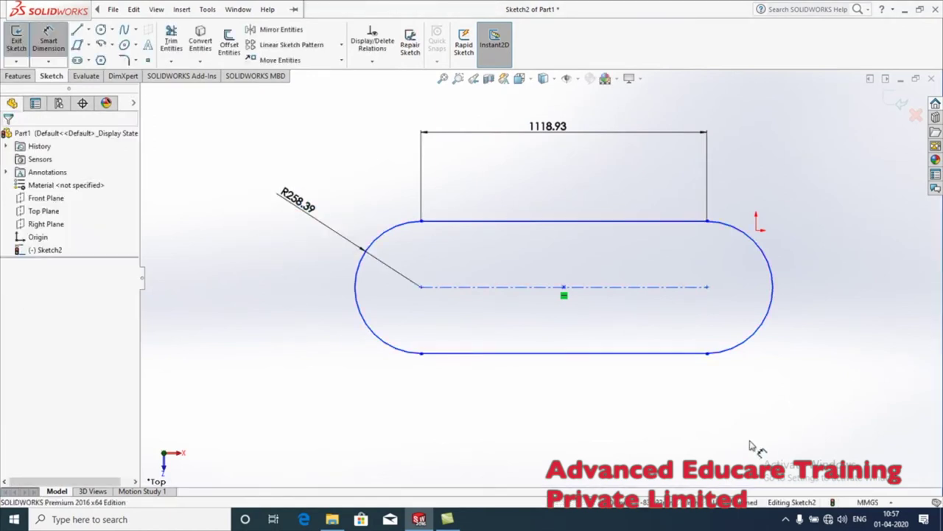
Set the straight slot's length dimension to 1000 mm and its end-arc radius to 250 mm
double_click(545, 126)
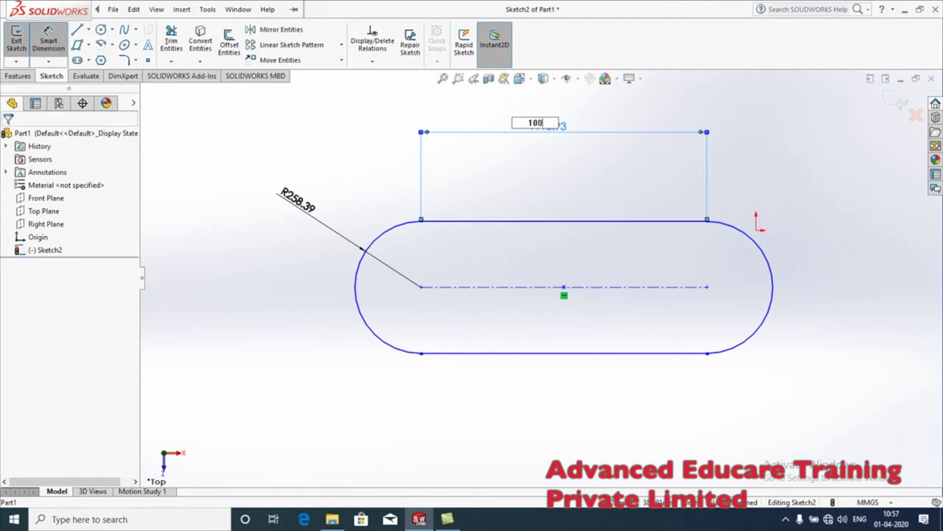
key(Return)
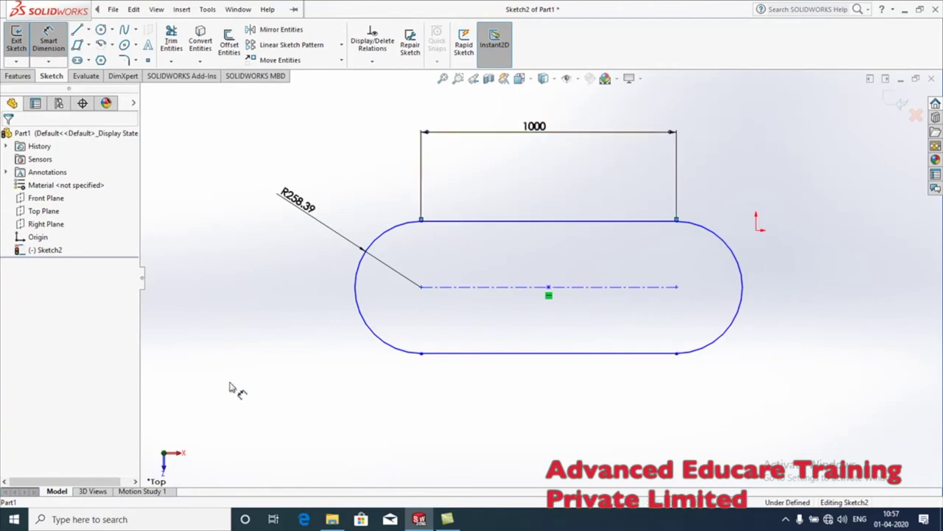
double_click(297, 202)
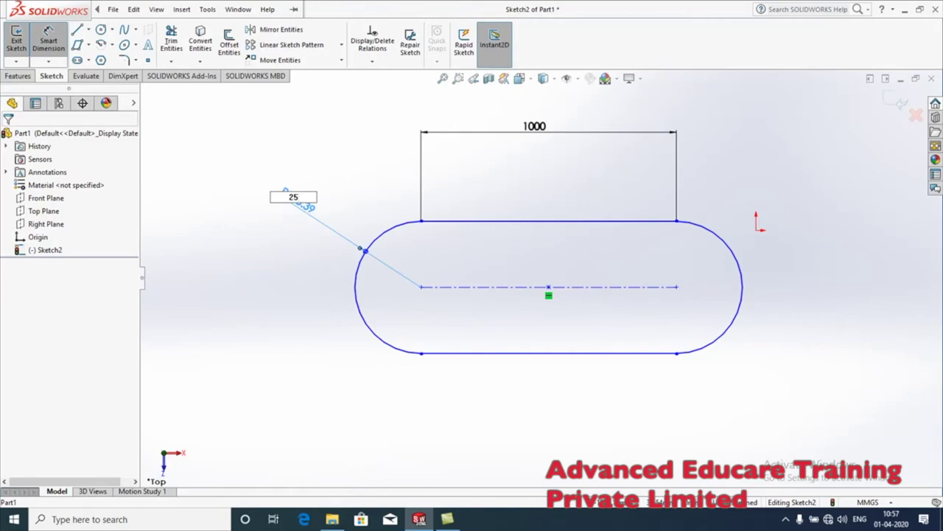
text(250)
key(Return)
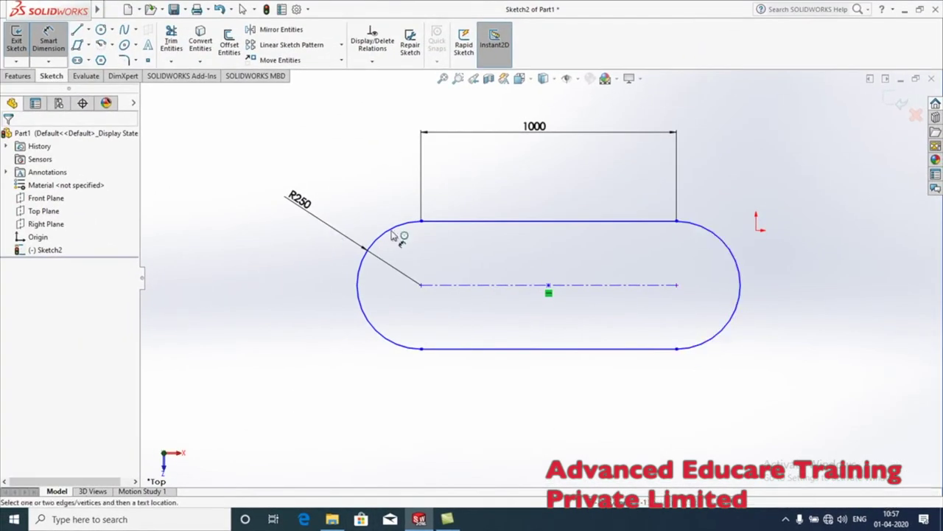
Sketch a horizontal centerpoint straight slot below the first one, about 1123 mm between arc centres and about 885 mm wide
scroll(617, 319, up, 3)
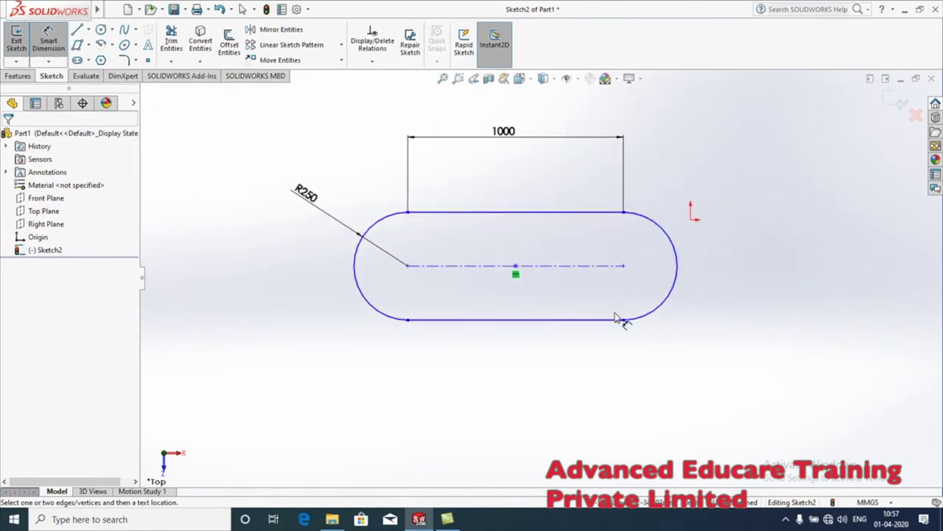
click(86, 60)
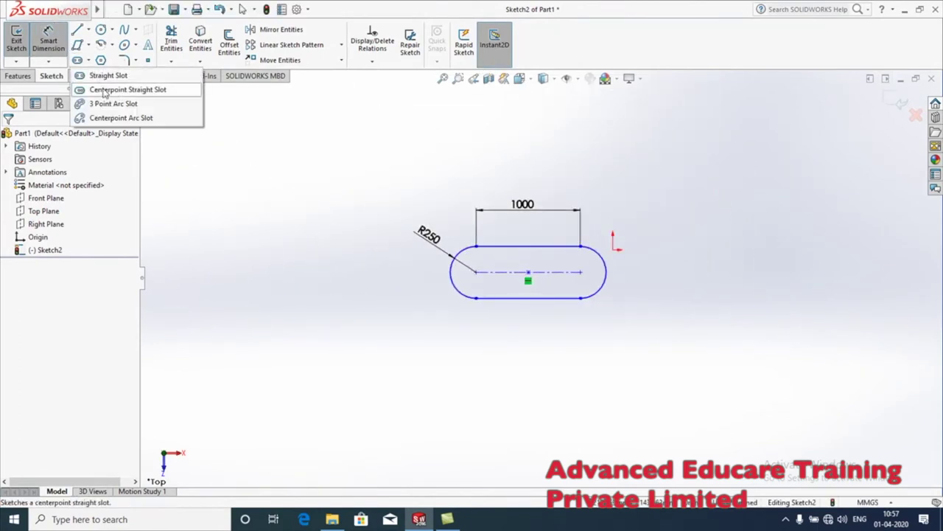
click(105, 91)
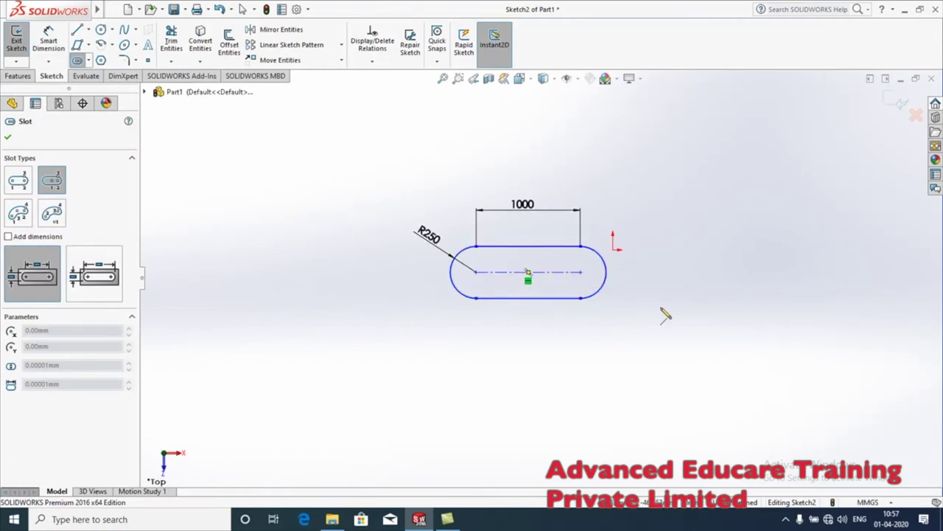
click(529, 417)
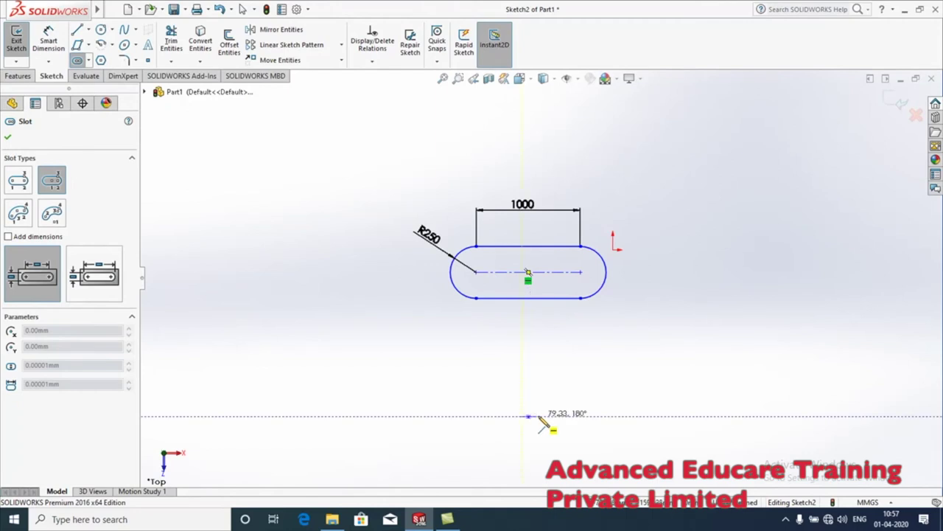
click(587, 417)
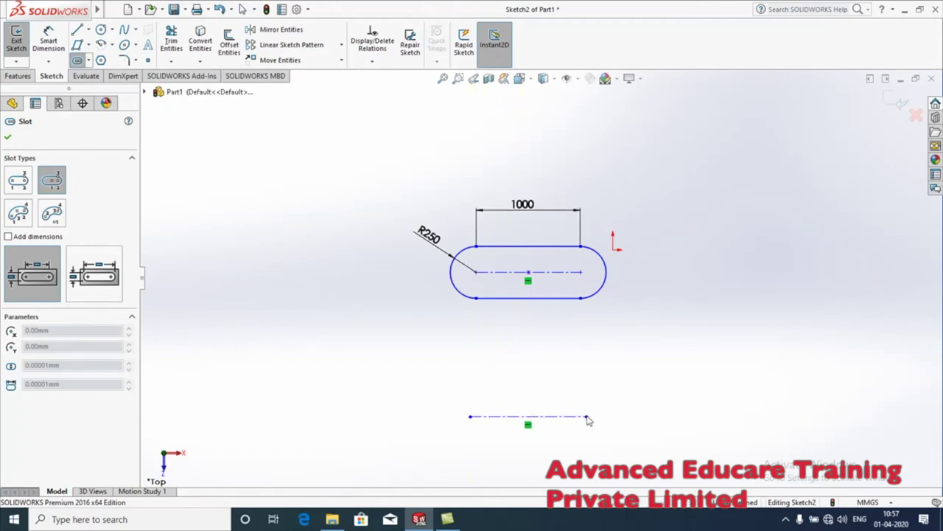
click(613, 376)
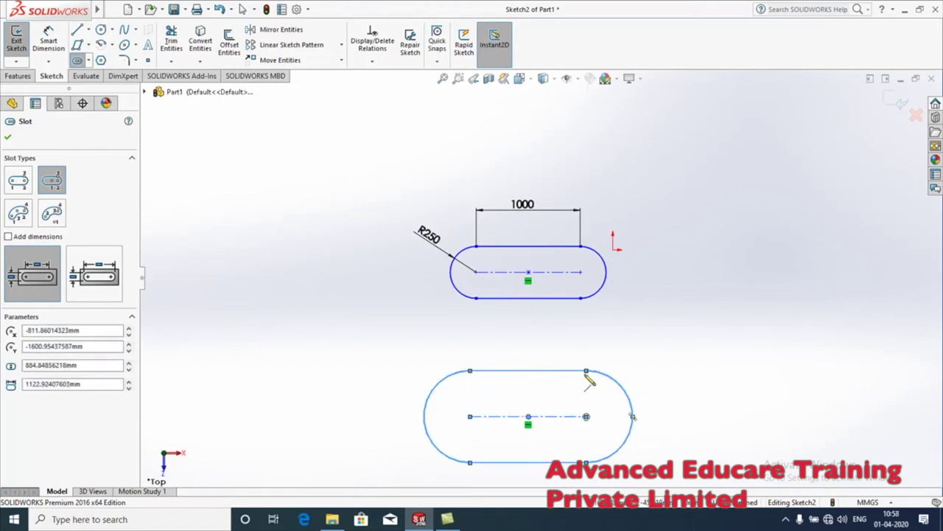
Sketch an upward-arching 3 point arc slot to the right of the origin, about 910 mm in centreline radius and 423 mm wide
click(26, 222)
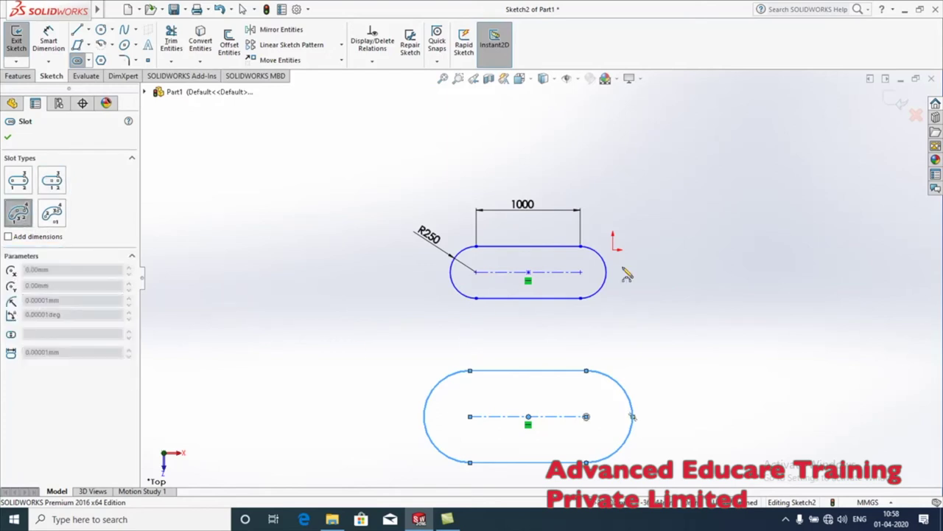
click(906, 288)
click(740, 293)
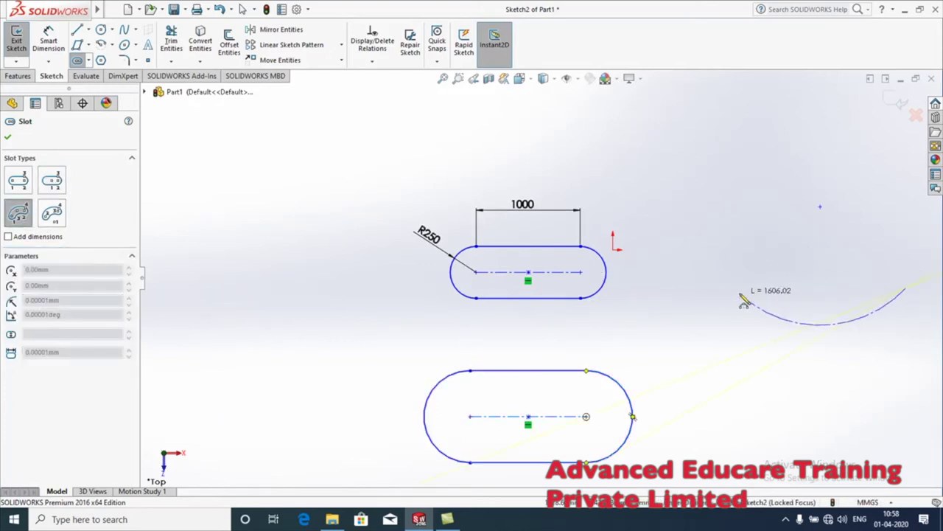
click(818, 239)
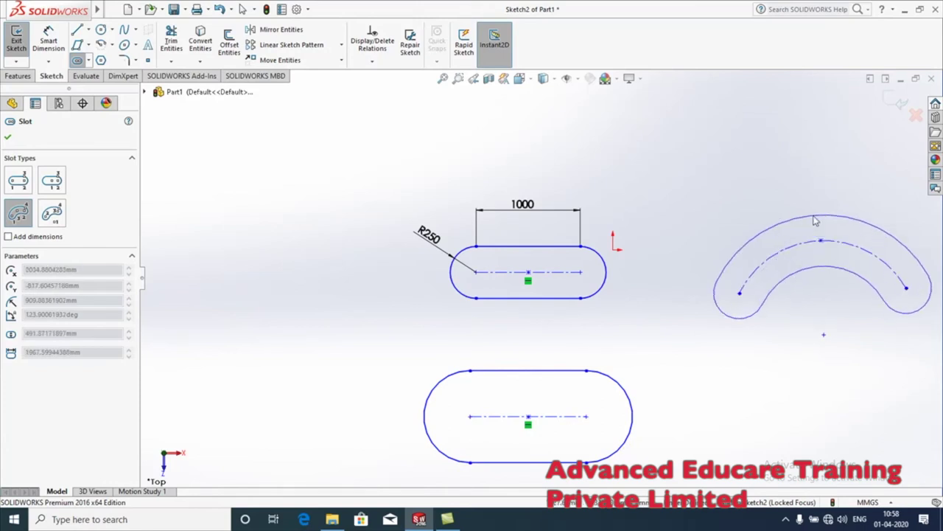
click(816, 224)
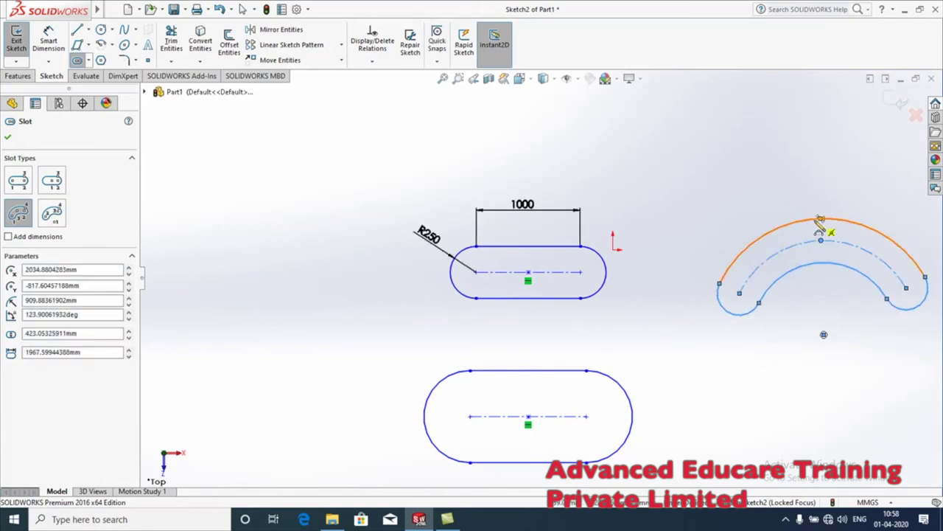
Dimension the radius of the arc slot's outer edge and set it to 3333 mm
right_drag(816, 221, 807, 186)
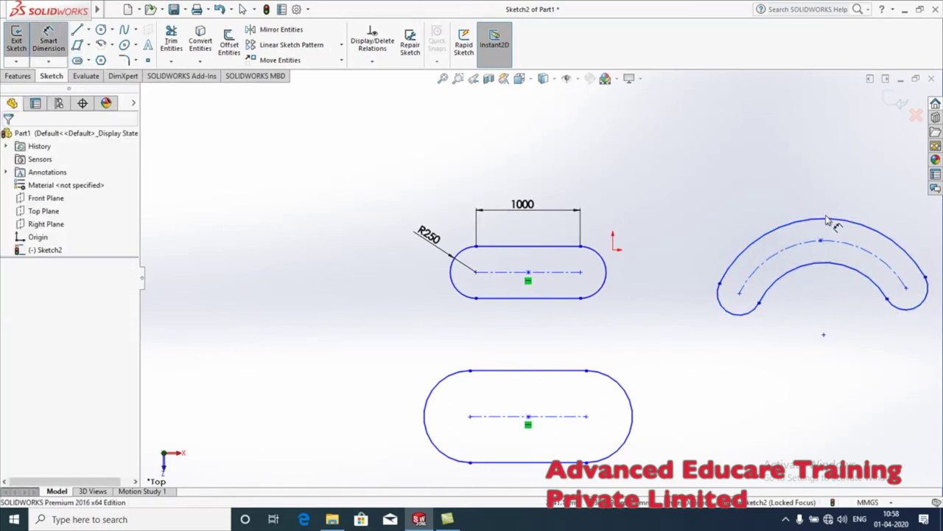
click(803, 220)
click(737, 110)
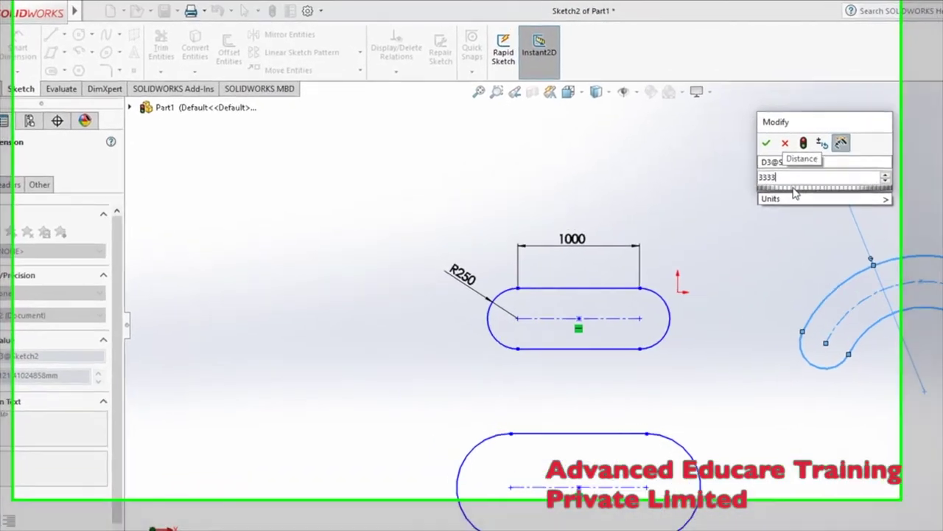
key(Return)
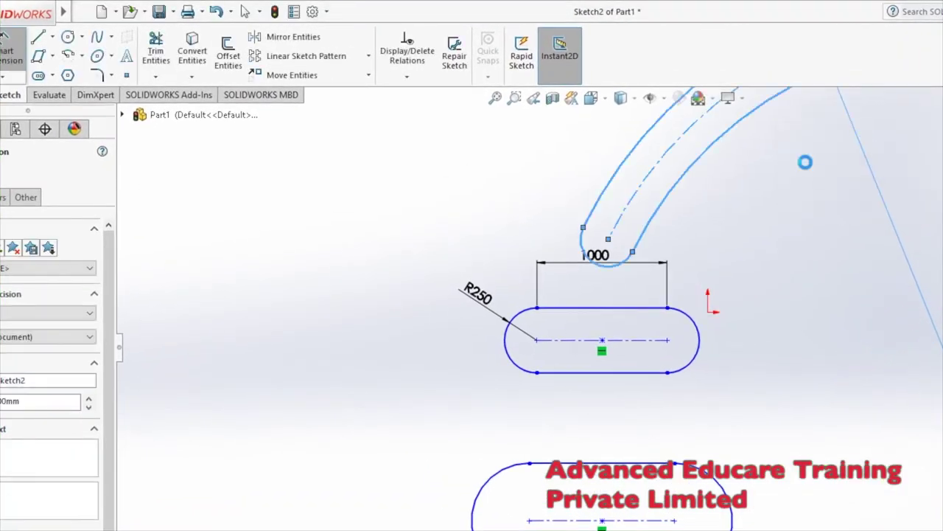
Dimension the radius of the arc slot's right end arc and set it to 500 mm
key(f)
scroll(826, 265, up, 4)
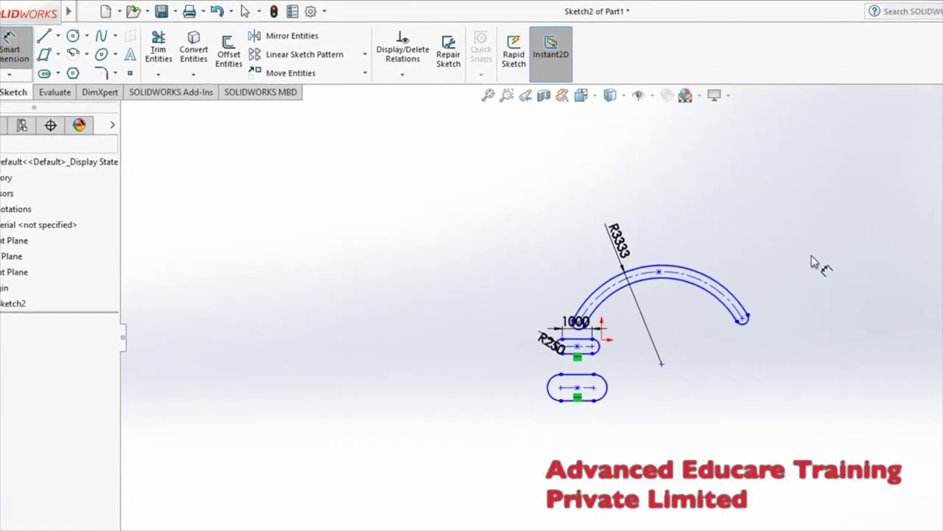
scroll(811, 251, down, 4)
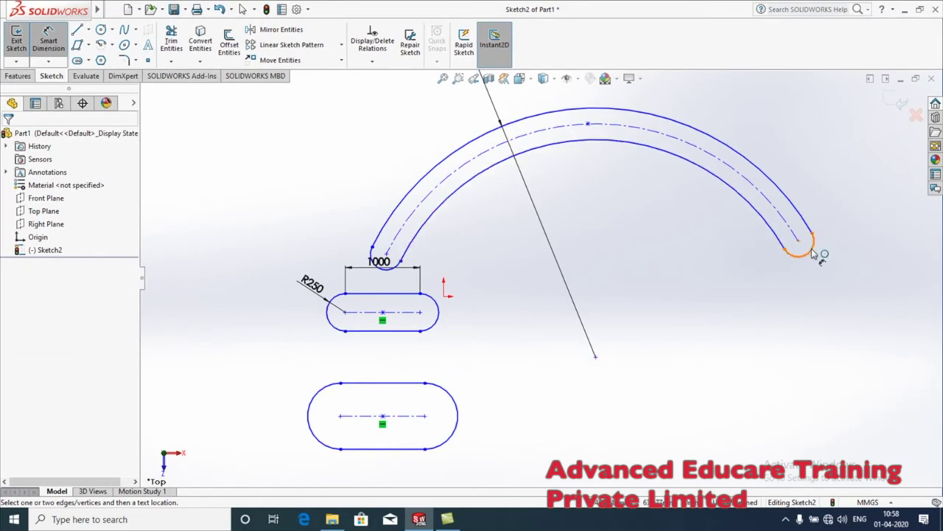
click(811, 248)
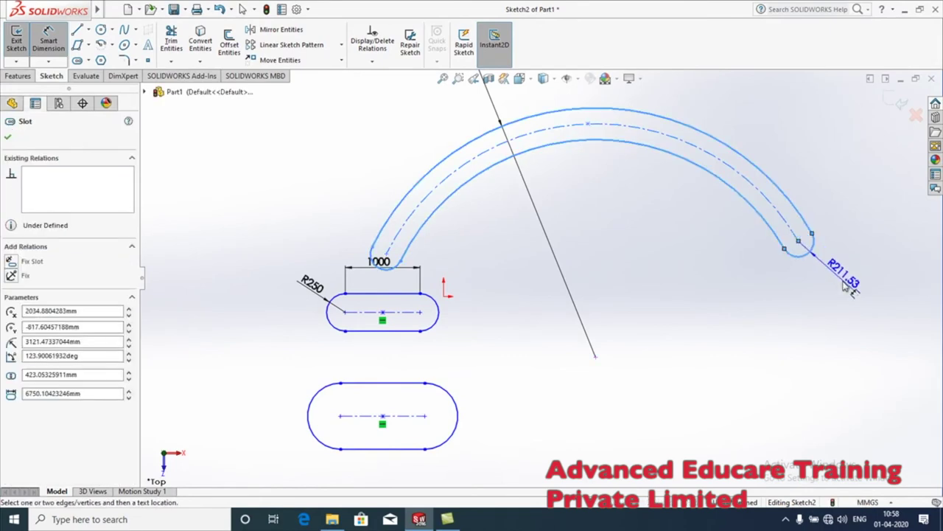
click(800, 271)
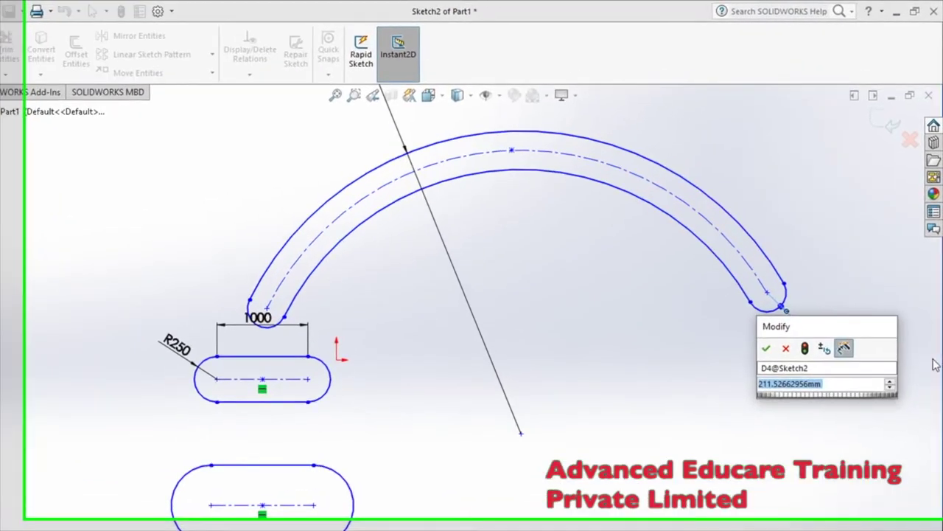
text(500)
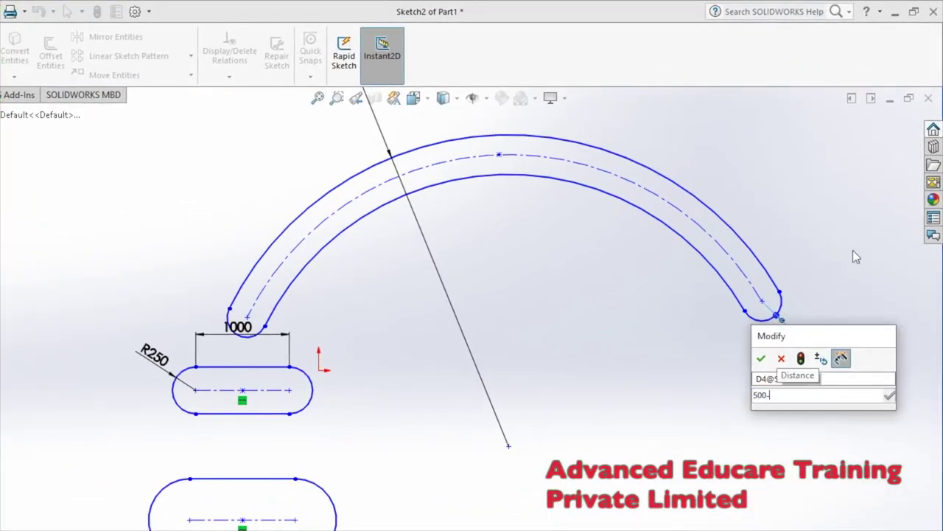
key(Return)
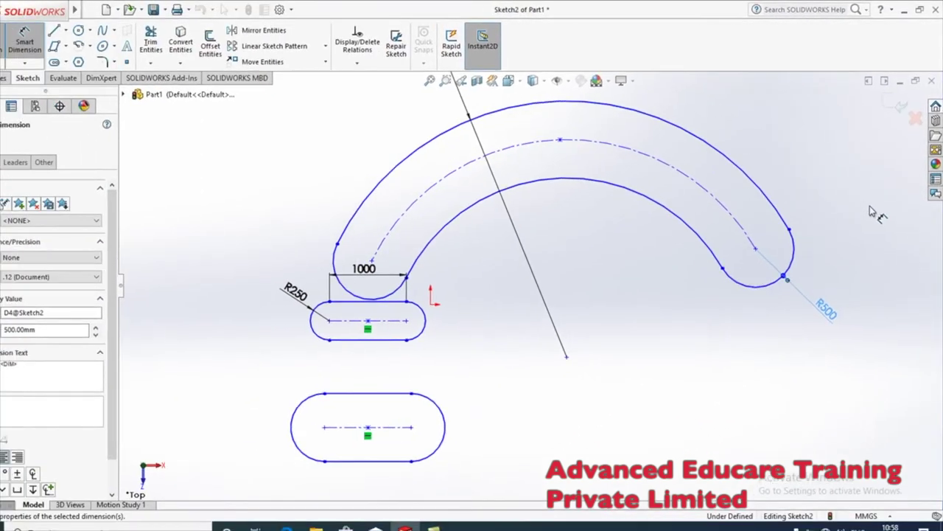
click(498, 475)
Sketch an upward-arching centerpoint arc slot to the right of the existing arc slot
scroll(584, 432, up, 5)
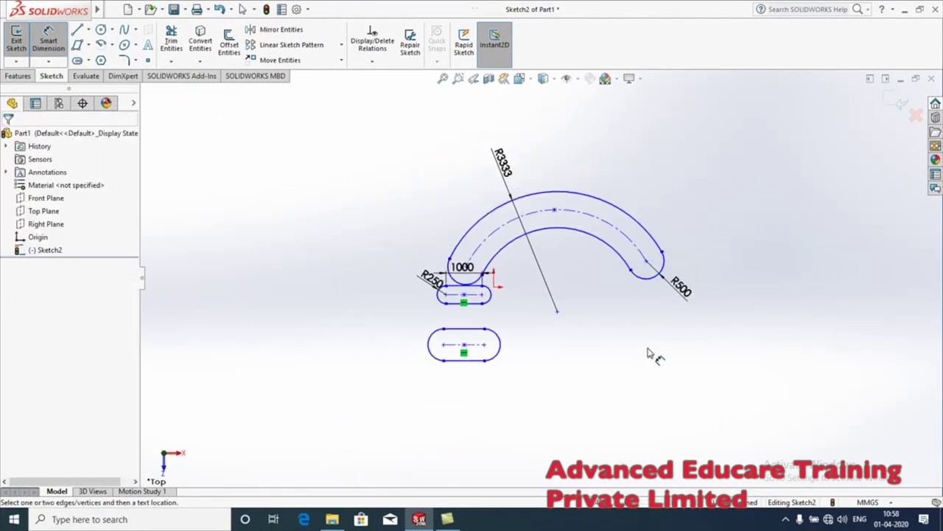
scroll(539, 278, up, 2)
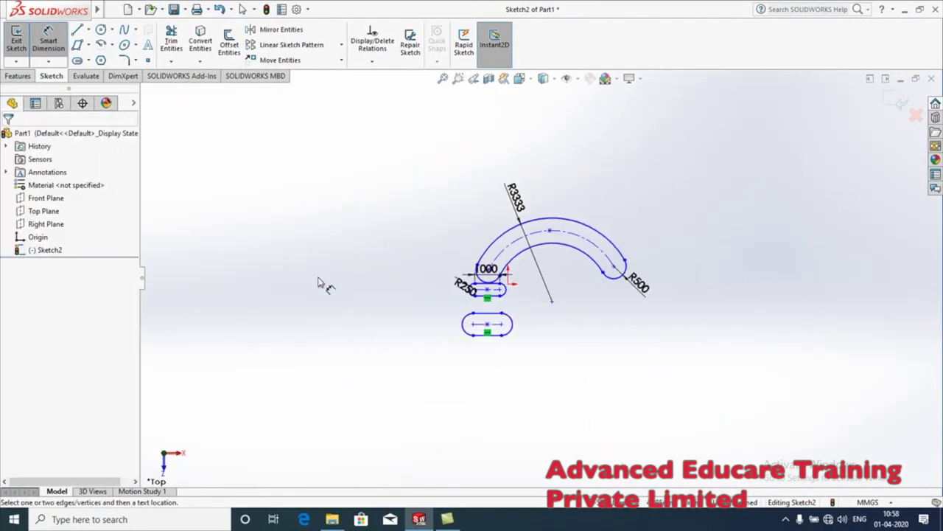
click(89, 61)
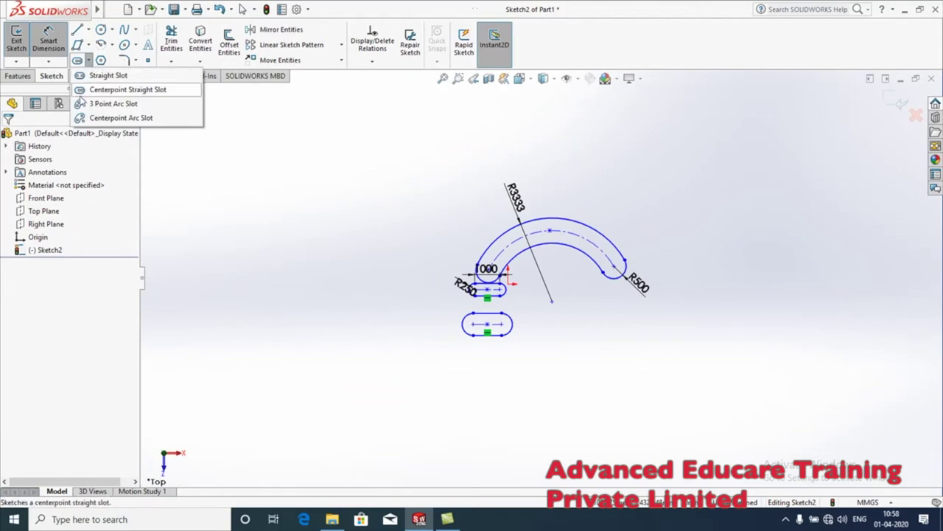
click(122, 118)
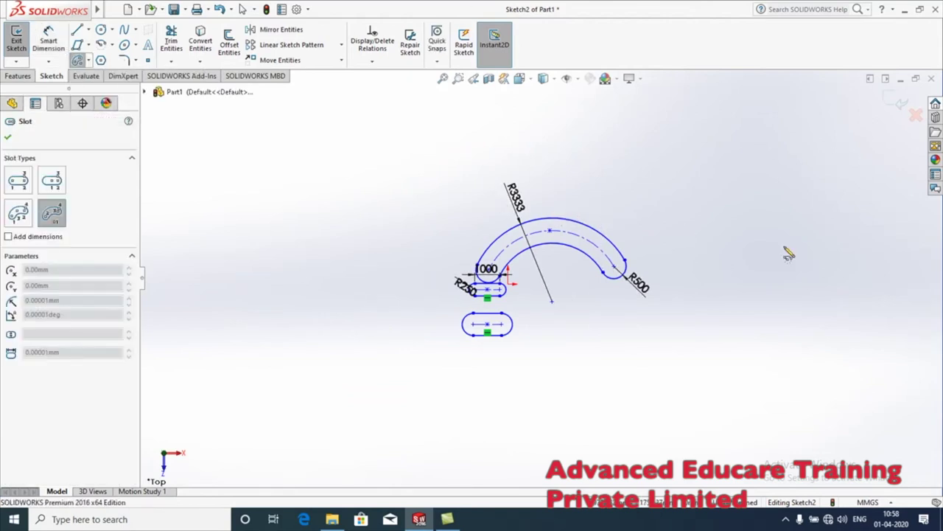
click(821, 248)
click(877, 201)
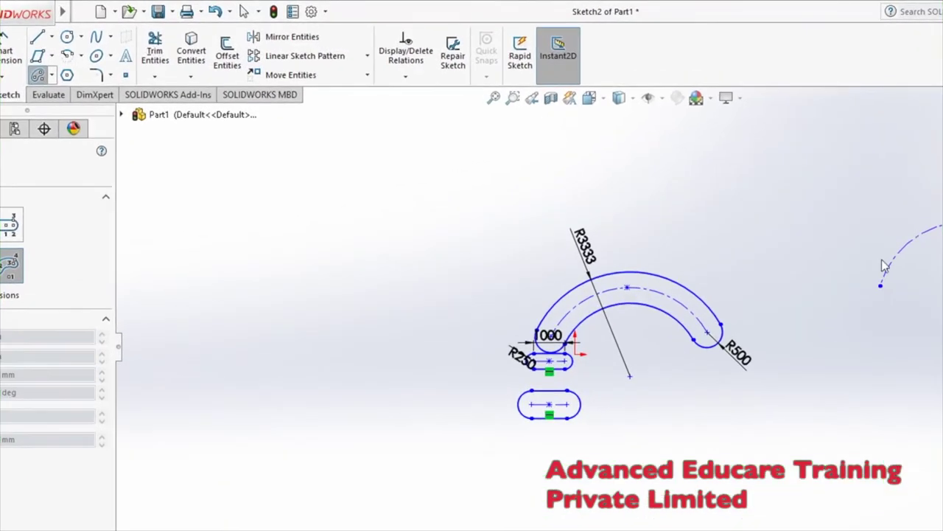
click(813, 255)
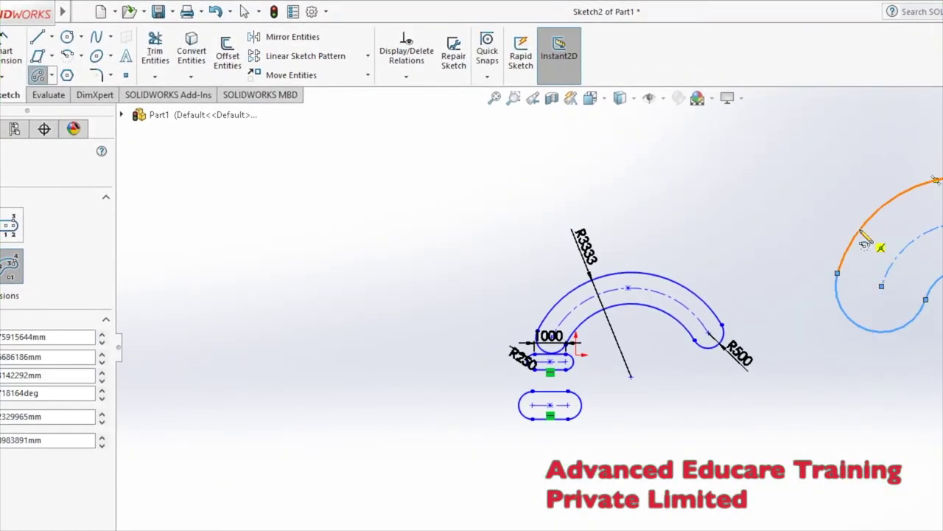
click(861, 233)
key(Escape)
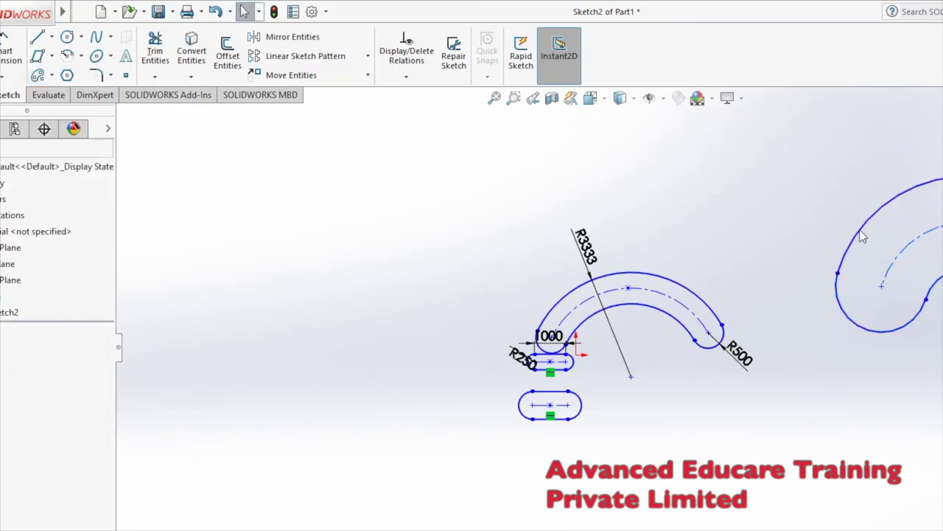
Delete all slots and dimensions from the sketch
key(ctrl+a)
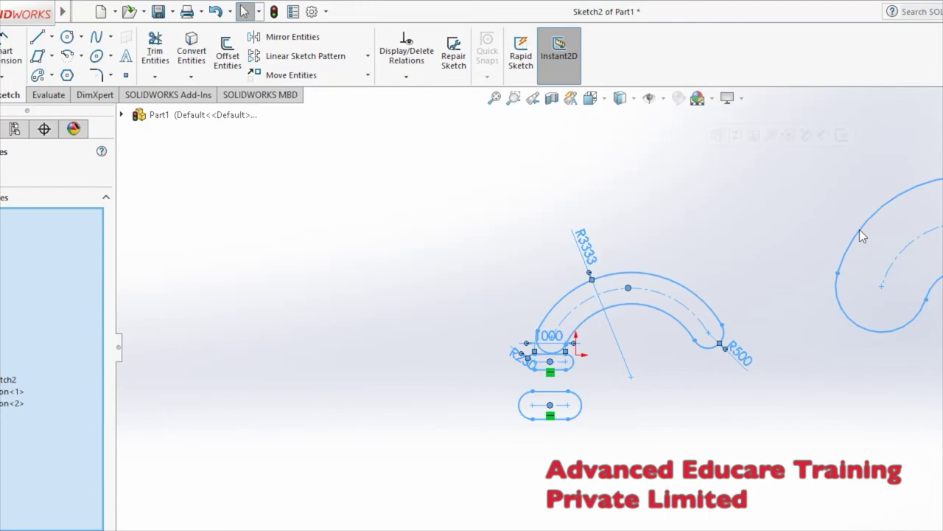
key(Delete)
key(alt+f)
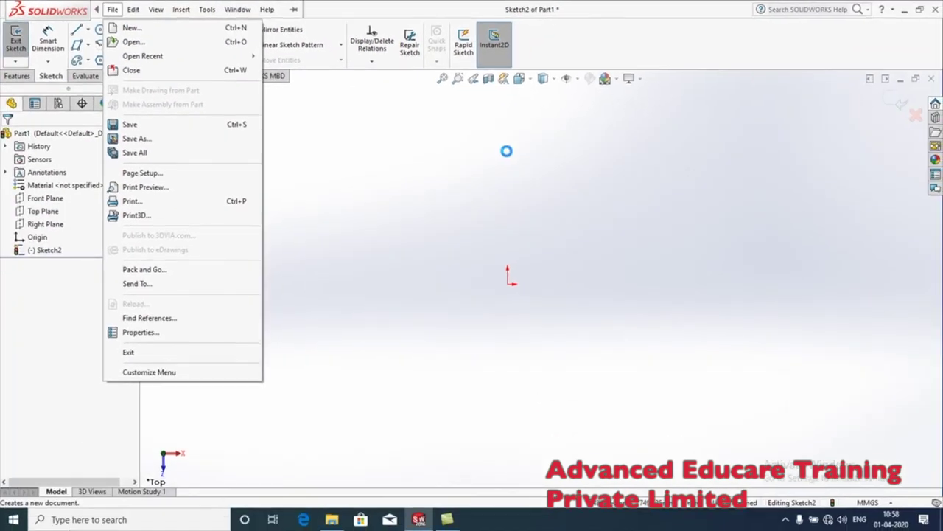
key(Escape)
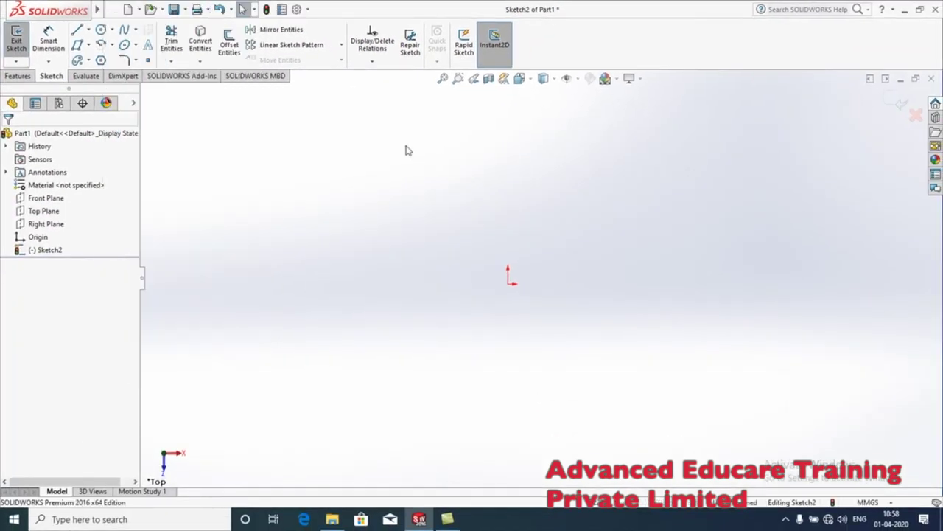
Sketch a six-sided polygon around an inscribed circle about 10920 mm in diameter, centred below and right of the origin, with one vertex straight up
click(101, 59)
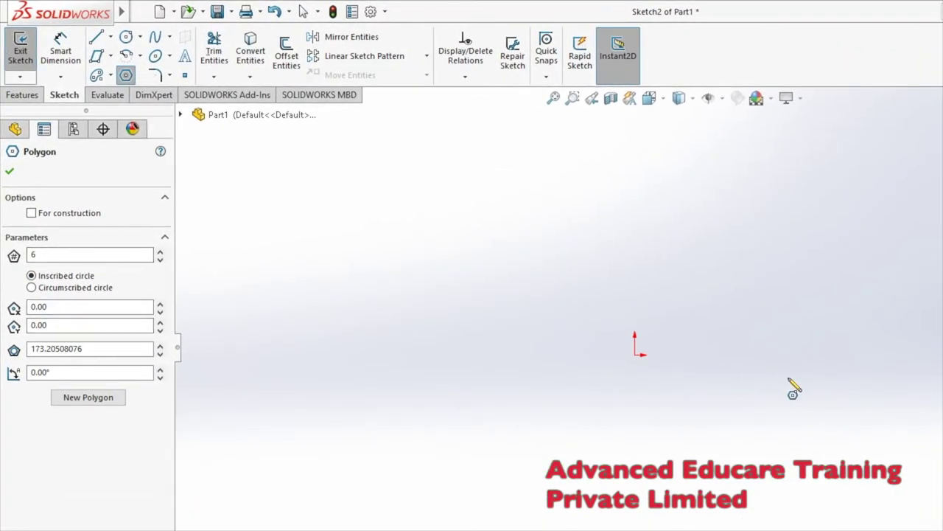
click(733, 387)
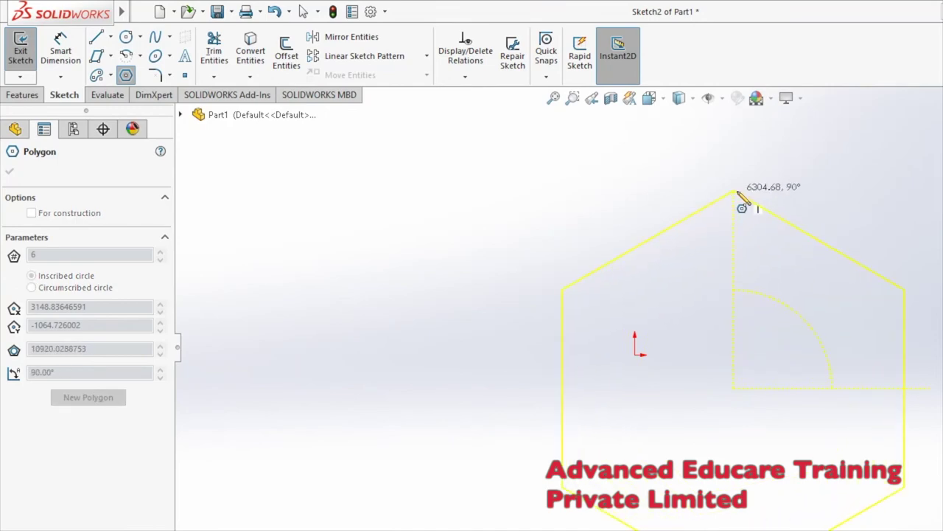
click(739, 193)
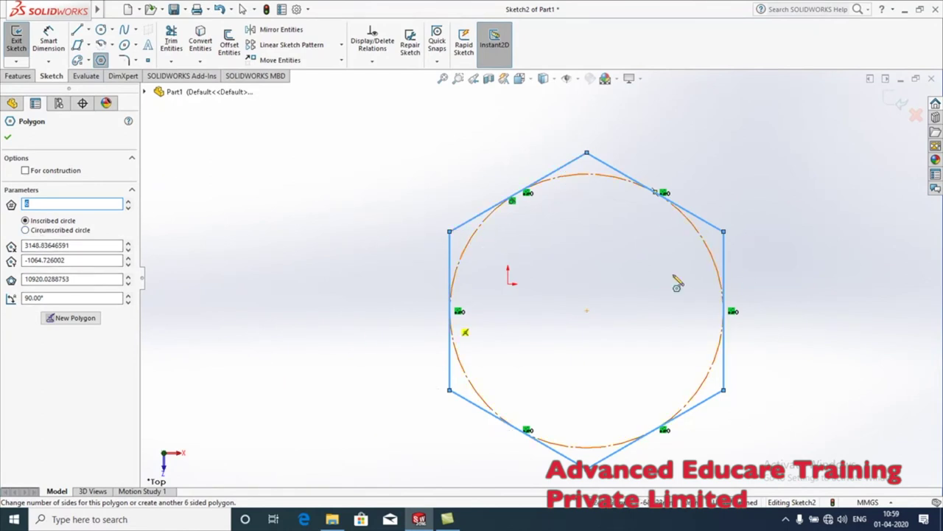
Compare the polygon's inscribed and circumscribed circle options, ending with the circumscribed circle
click(26, 230)
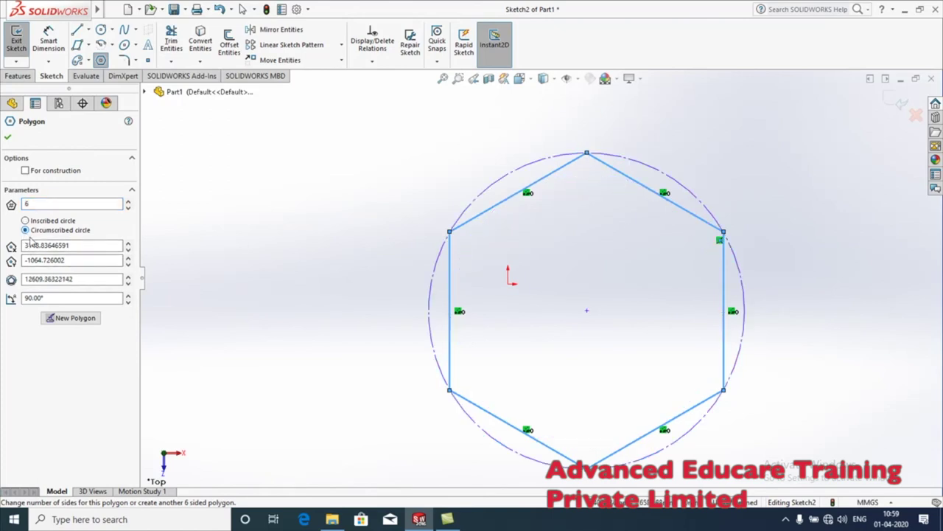
click(25, 222)
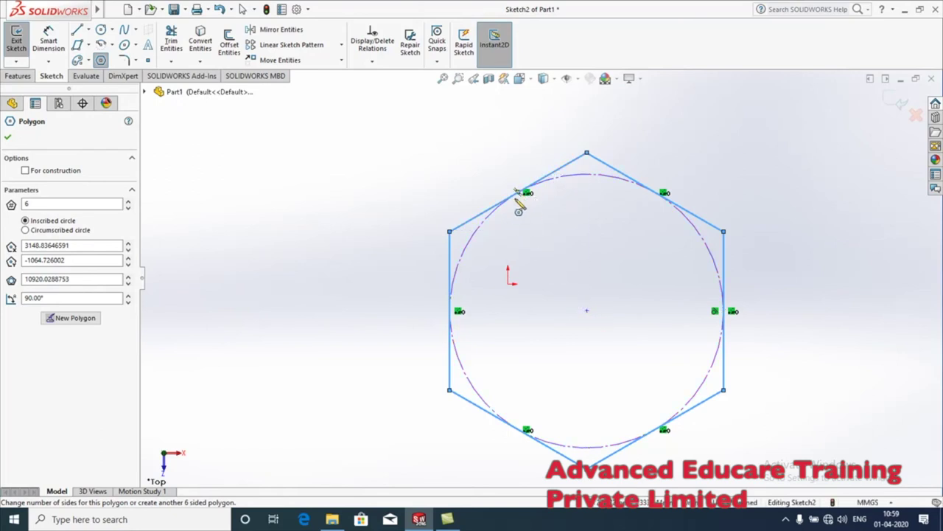
click(25, 230)
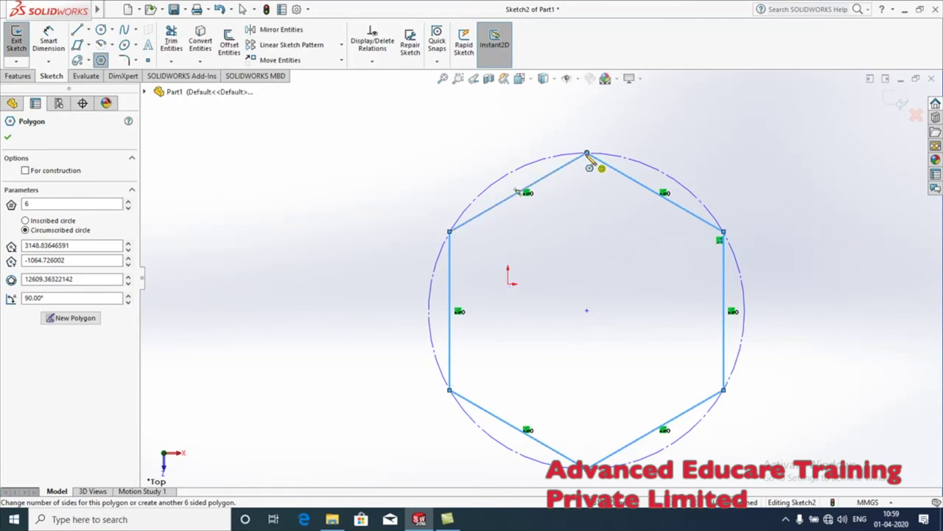
click(34, 222)
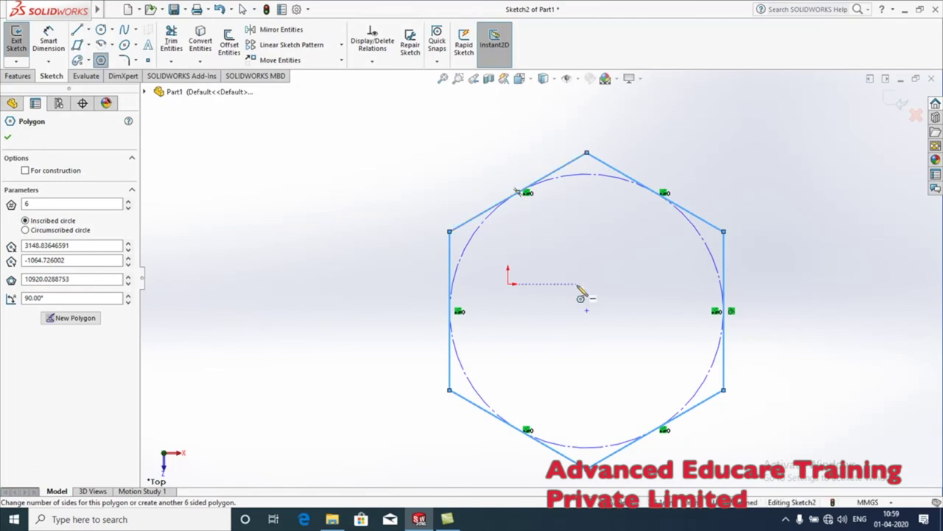
click(27, 231)
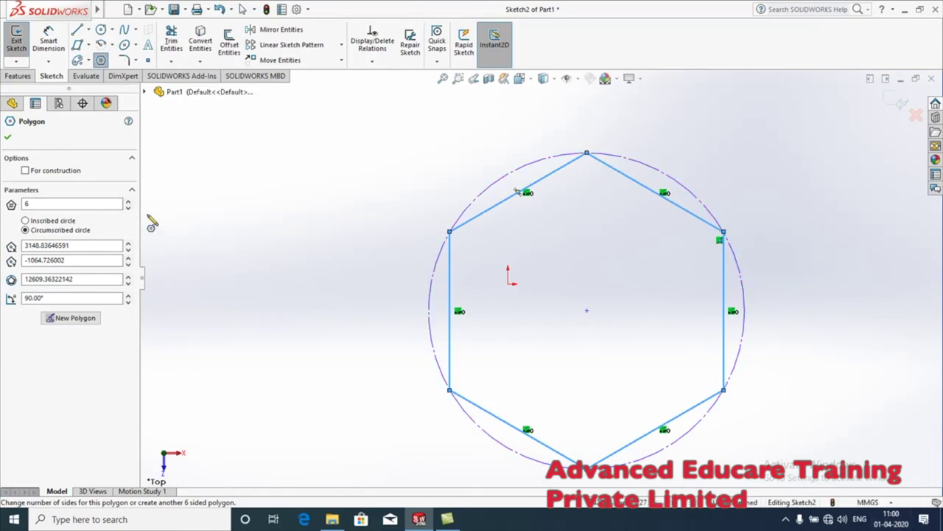
Lower the polygon's number of sides to 4, raise it to 40, and inspect the short edges against the construction circle
click(128, 208)
click(128, 207)
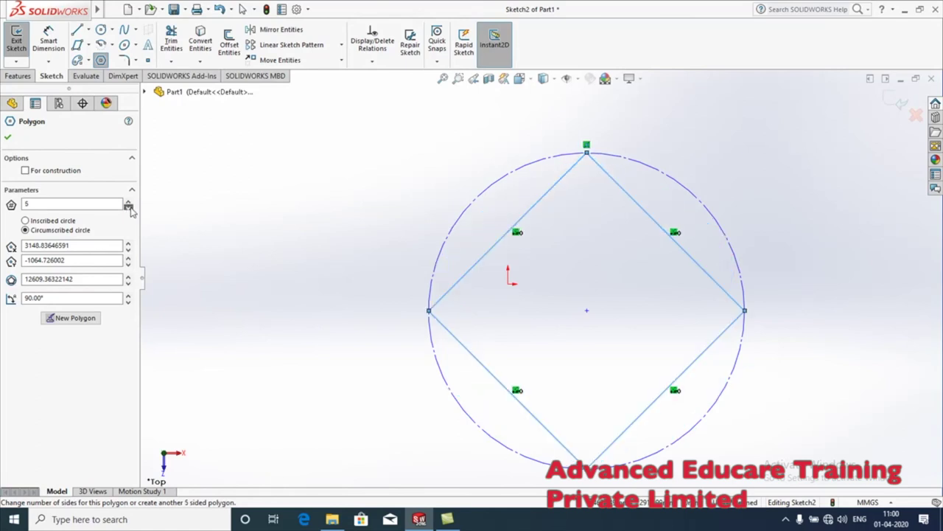
click(128, 208)
drag(128, 204, 129, 206)
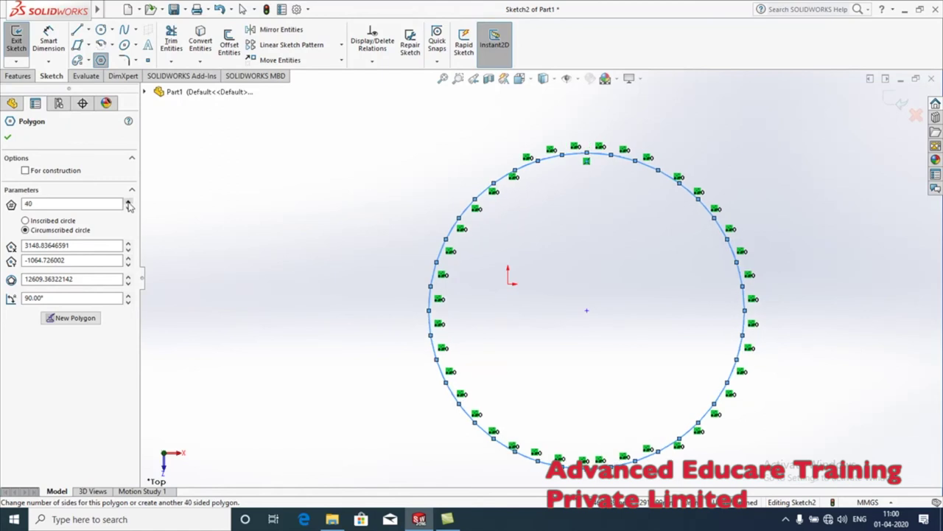
scroll(611, 175, down, 8)
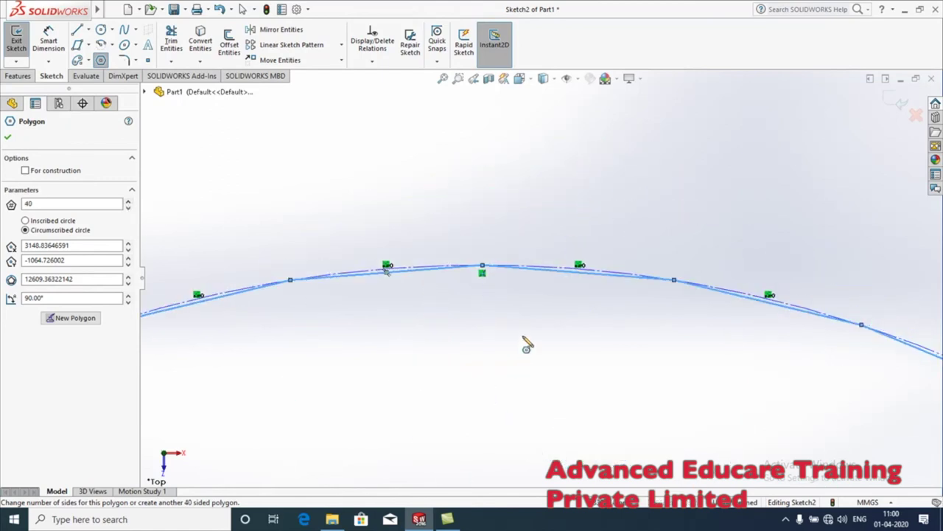
scroll(533, 295, up, 5)
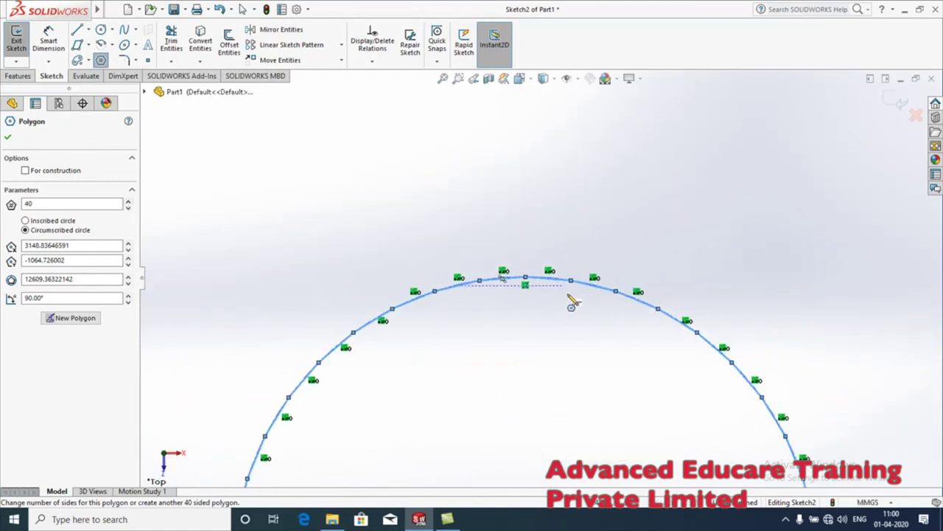
Set the polygon's number of sides to 6 and finish the Polygon tool
double_click(94, 204)
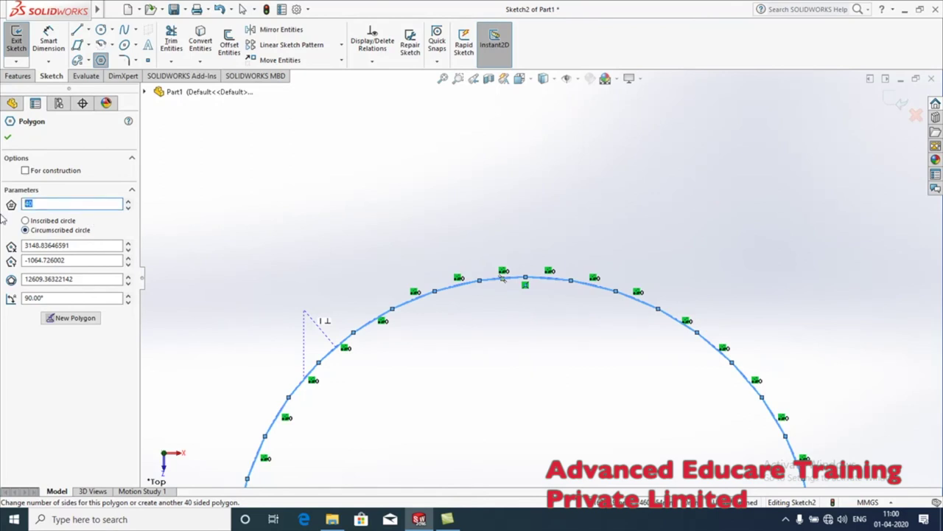
key(Return)
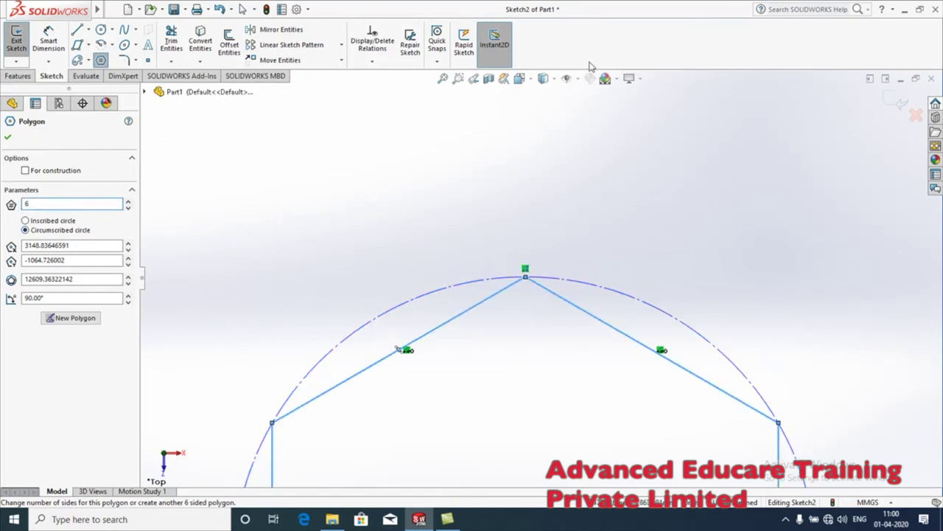
scroll(504, 336, up, 5)
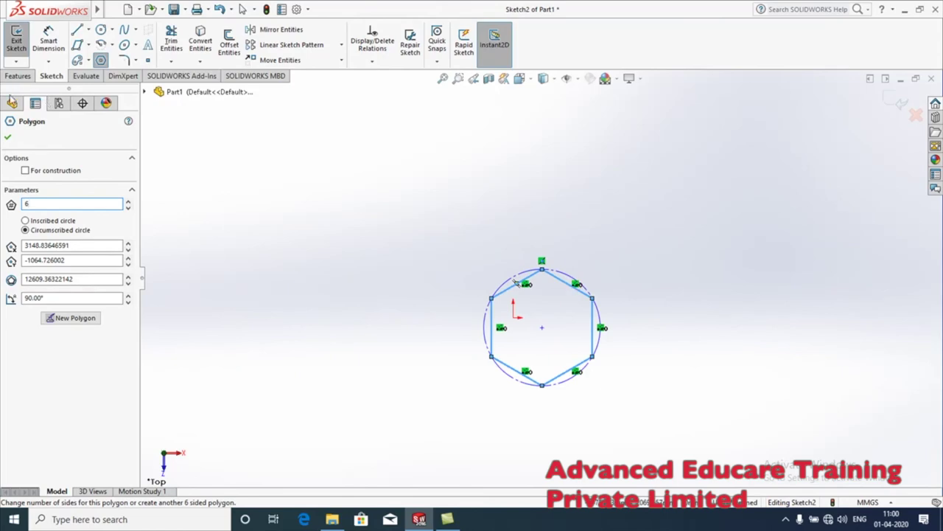
click(8, 140)
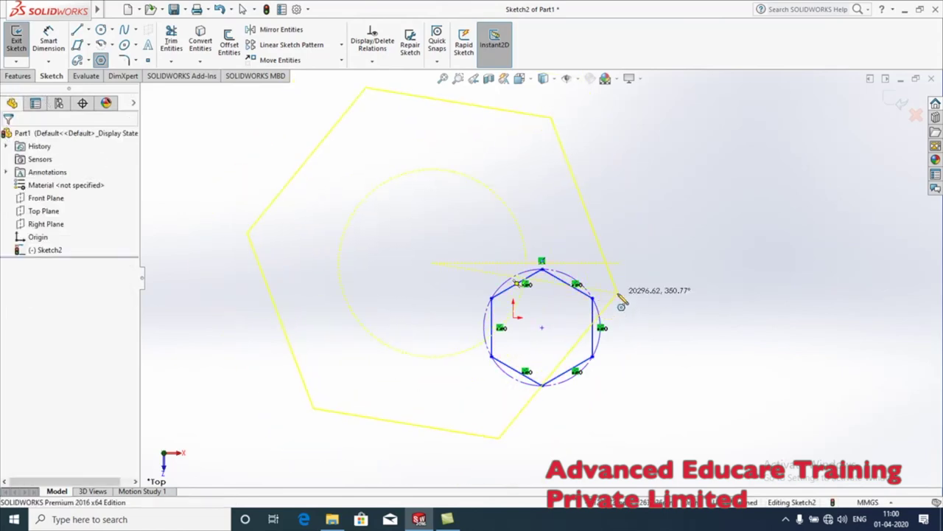
key(Escape)
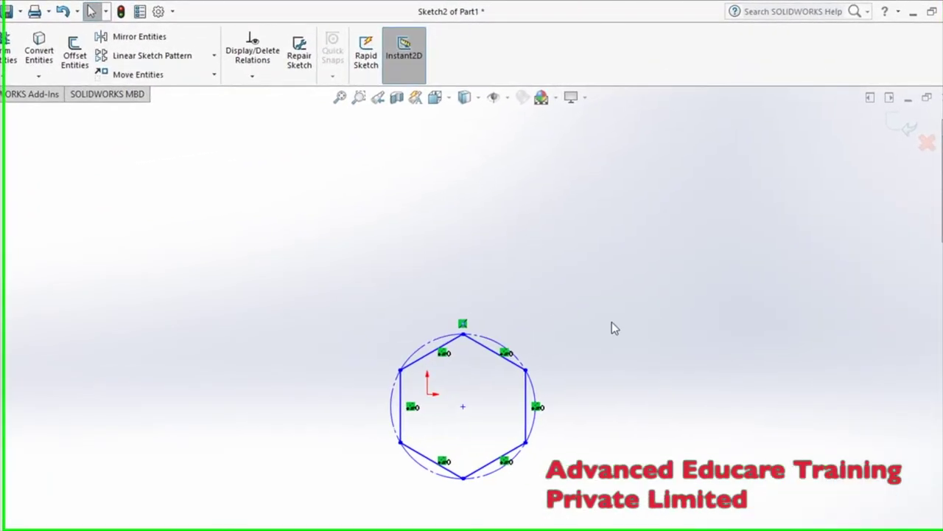
Delete the whole hexagon and its construction circle from the sketch
drag(626, 280, 328, 491)
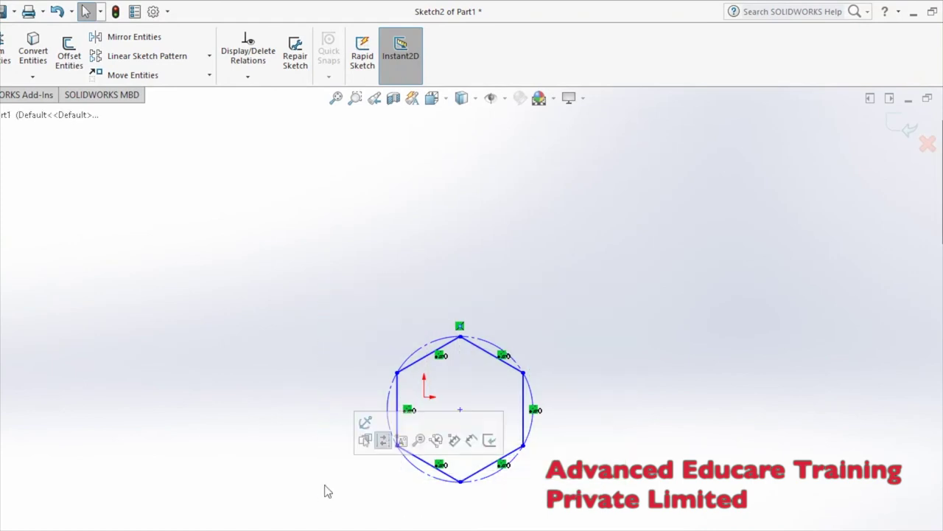
key(Delete)
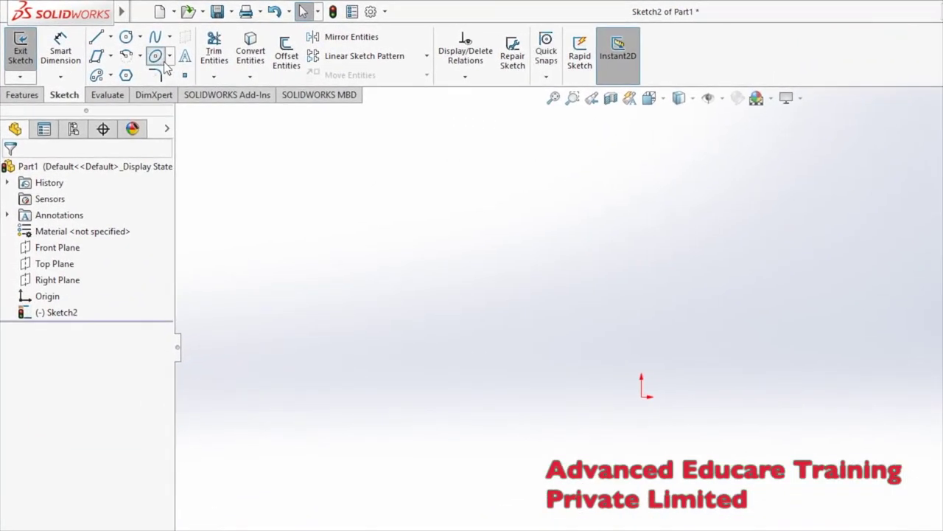
Sketch a horizontal ellipse above and left of the origin, with radii of about 13338 mm and 5870 mm
click(157, 59)
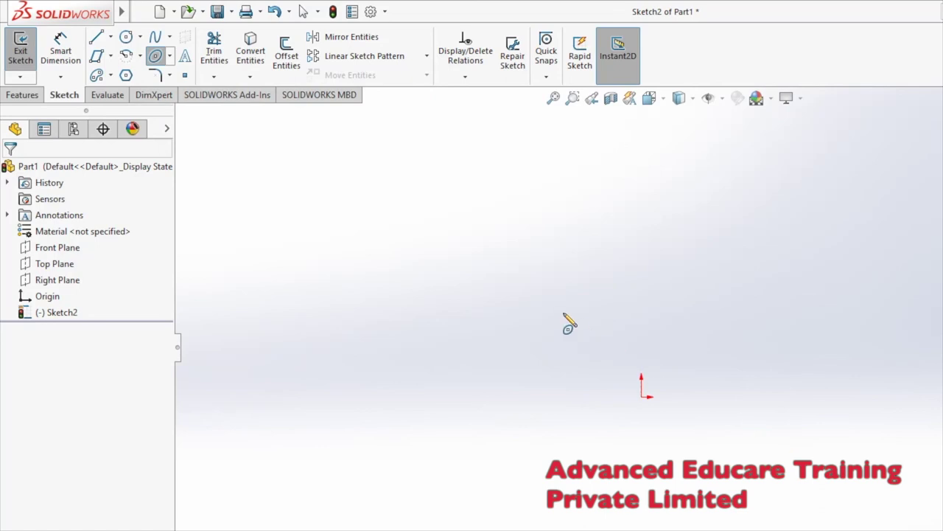
click(488, 327)
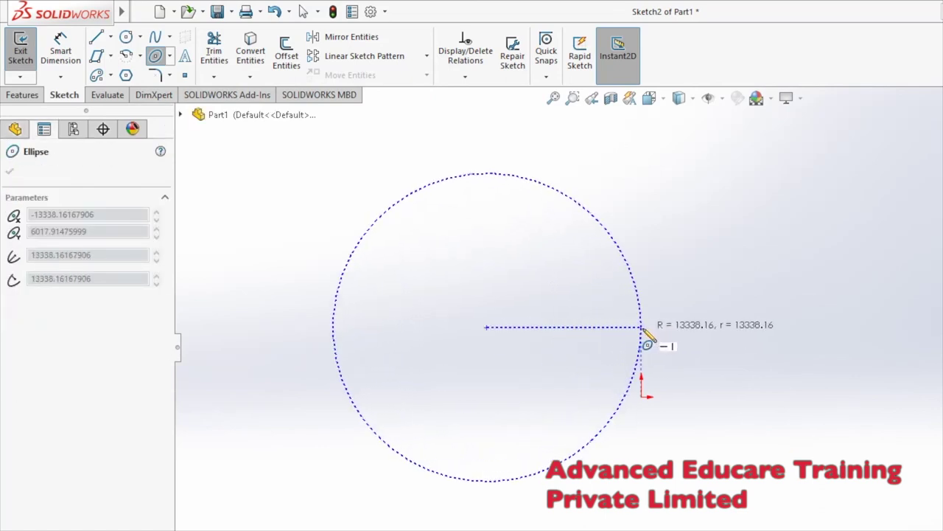
click(641, 327)
click(487, 260)
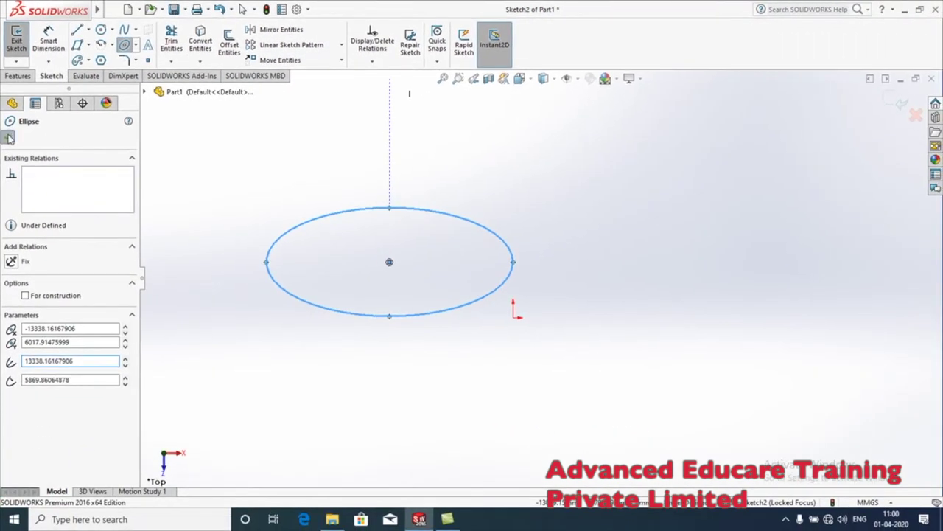
click(8, 138)
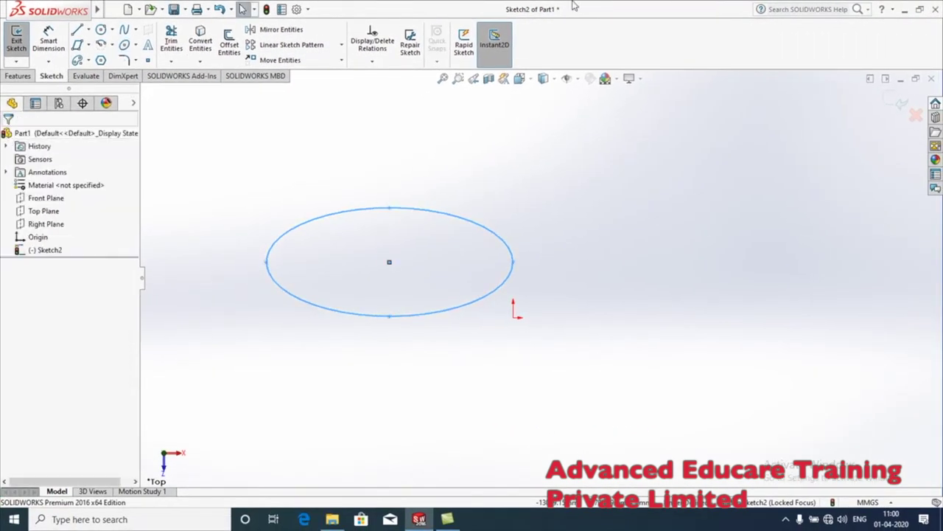
Dimension the ellipse's horizontal semi-axis from its left end point to the centre, placing the dimension below the ellipse
click(49, 43)
click(266, 263)
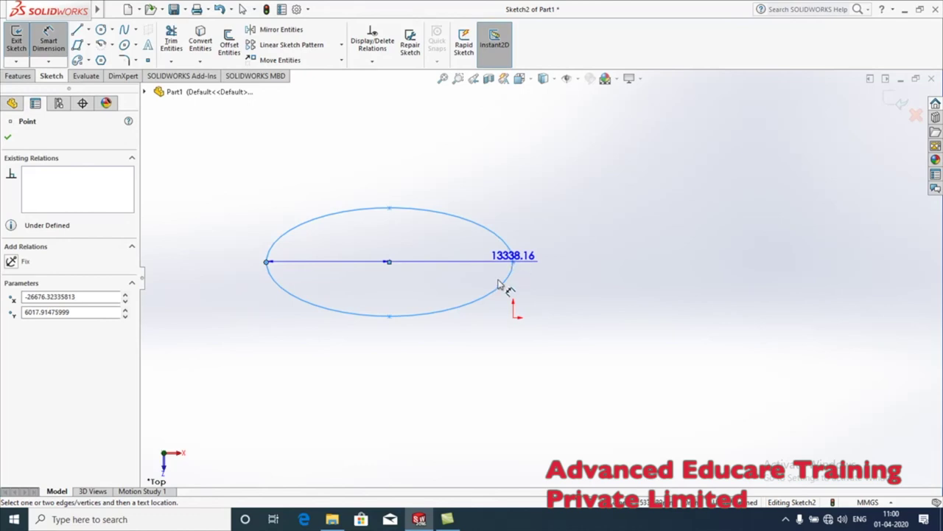
click(327, 397)
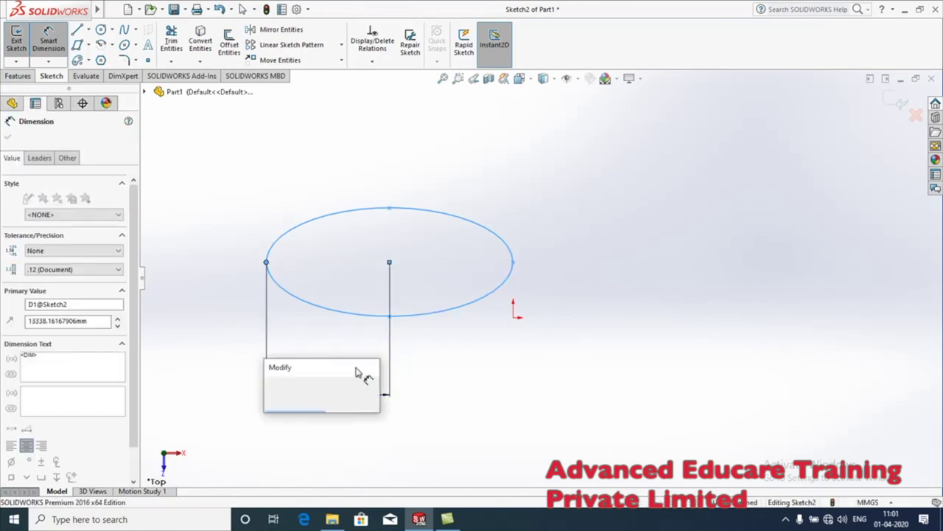
key(Return)
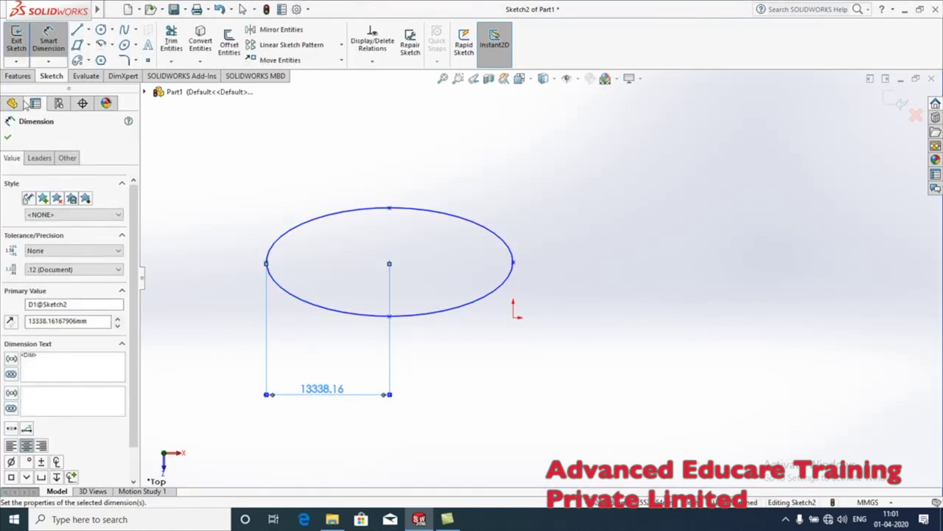
Dimension the ellipse's vertical semi-axis from its top point to the centre, placing the dimension left of the ellipse
click(390, 209)
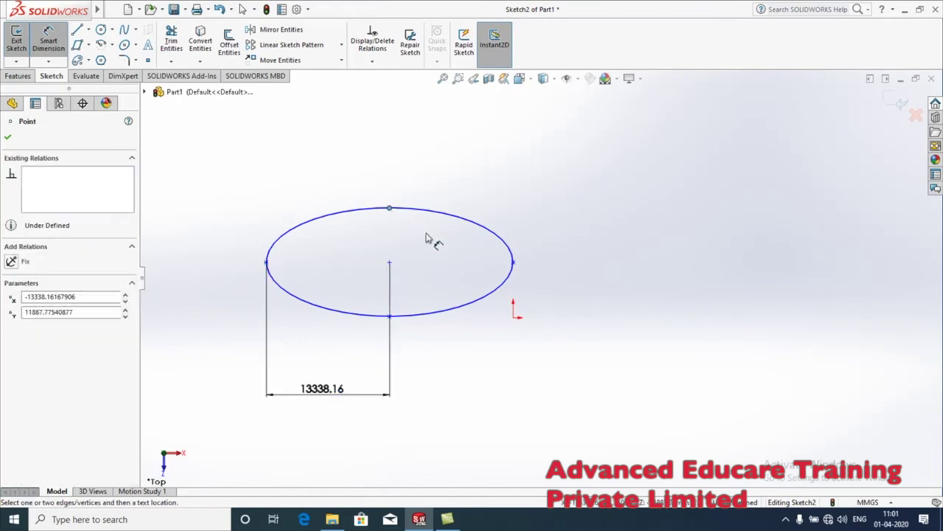
click(391, 264)
click(188, 255)
key(Return)
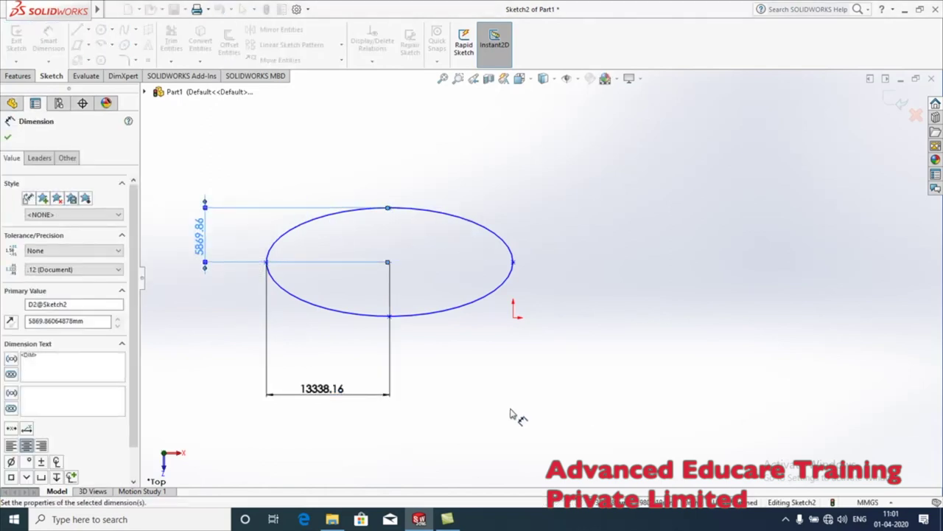
click(484, 396)
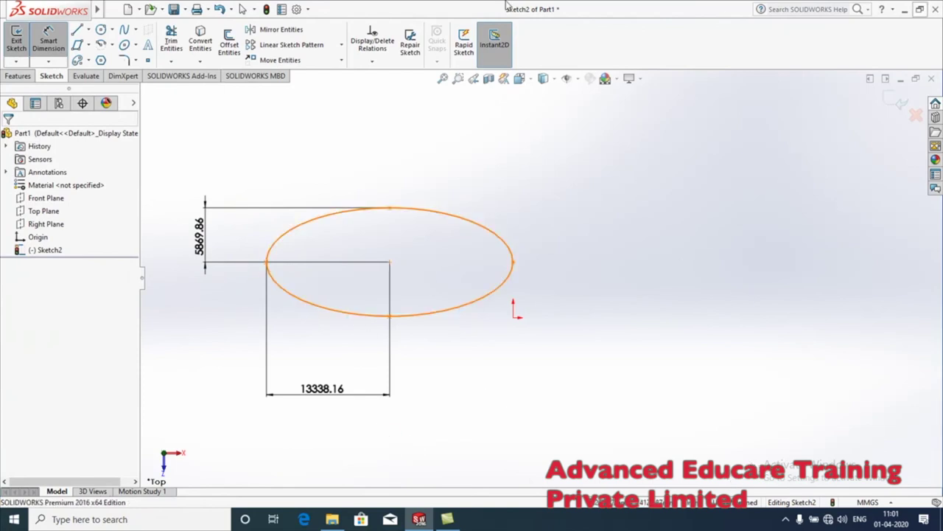
Try to sketch a partial ellipse to the right of the full ellipse, with radii of about 16142 mm and 7337 mm
click(140, 46)
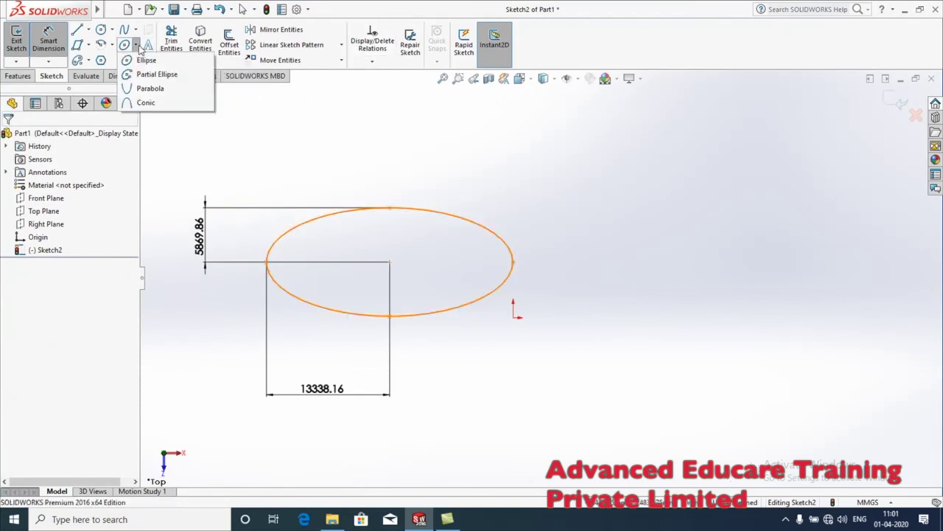
click(154, 71)
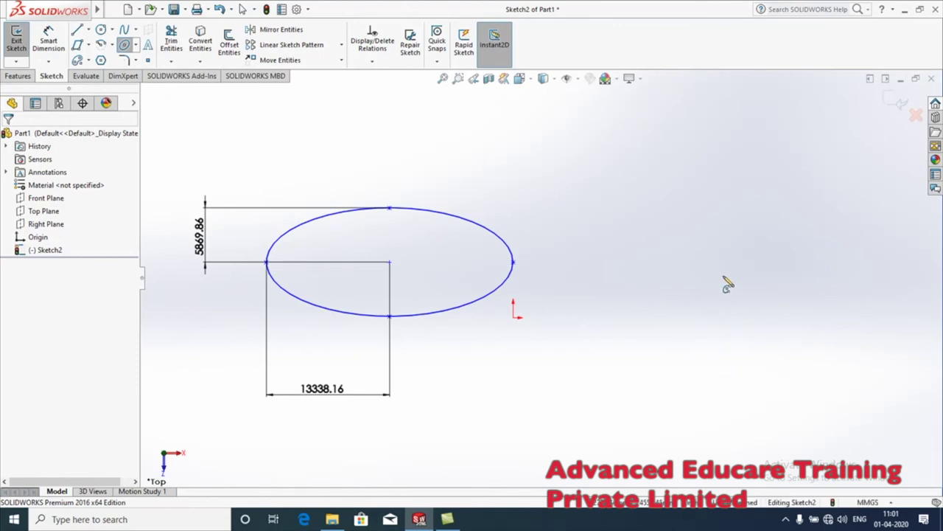
click(723, 276)
click(873, 276)
click(728, 211)
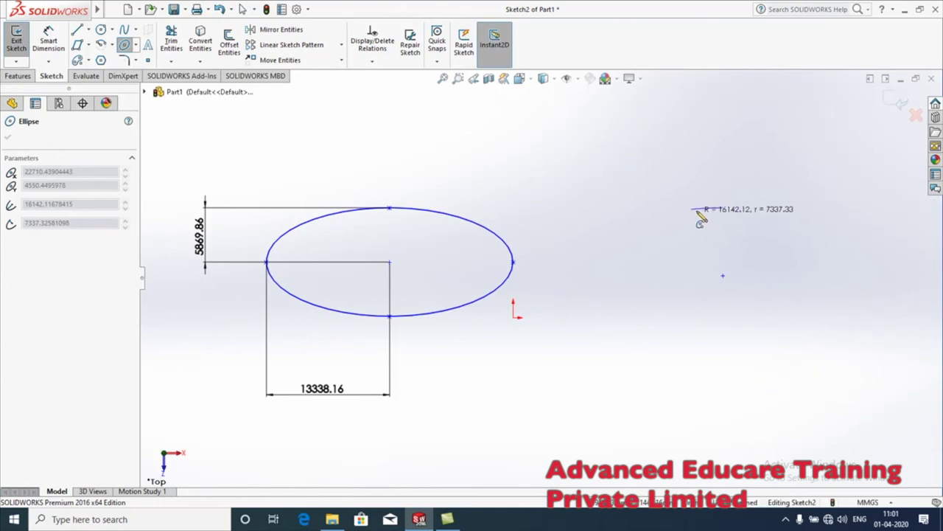
click(720, 206)
scroll(729, 236, down, 2)
scroll(659, 280, up, 2)
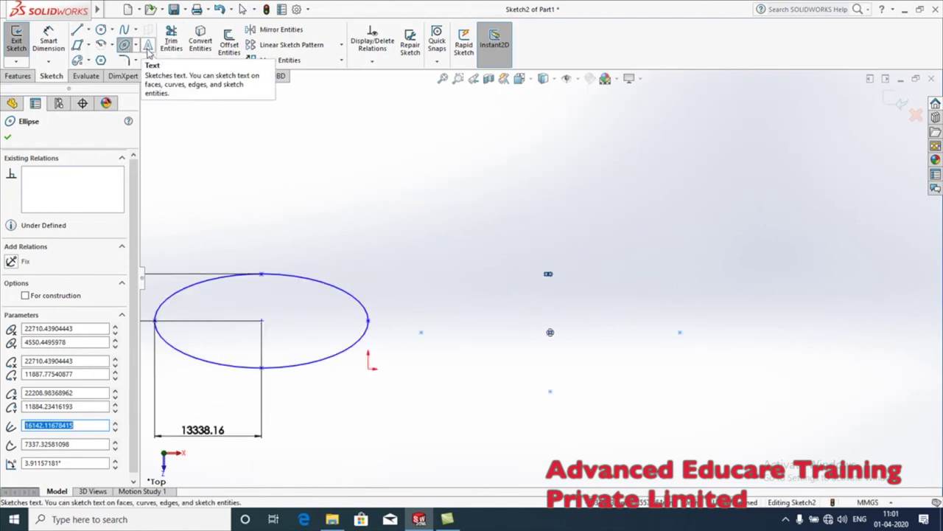
key(Escape)
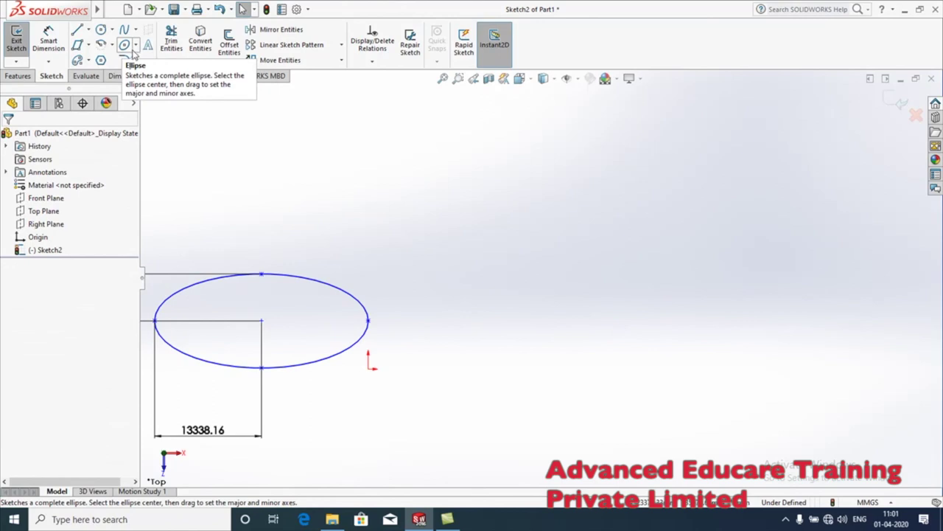
Sketch a partial ellipse to the right of the full ellipse, with radii of about 19272 mm and 9702 mm, keeping its left portion
click(135, 45)
click(161, 74)
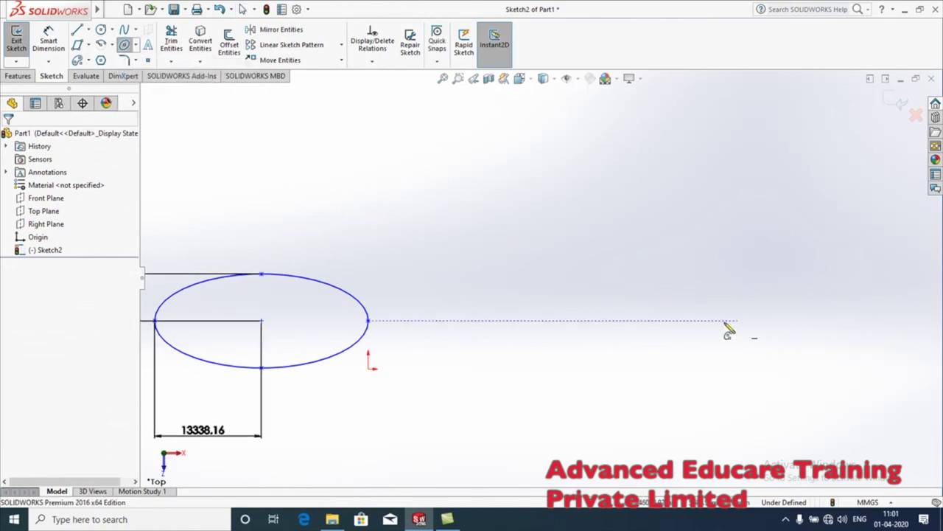
click(703, 320)
click(856, 321)
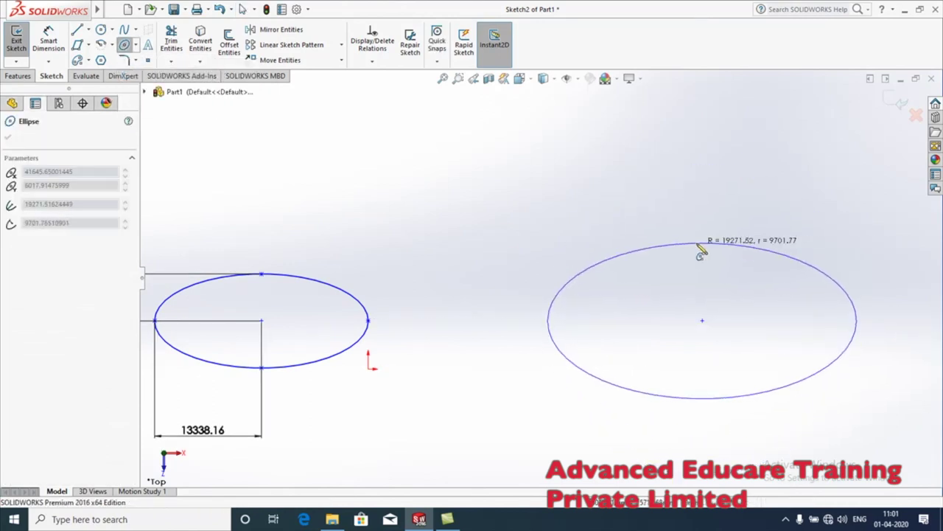
click(698, 245)
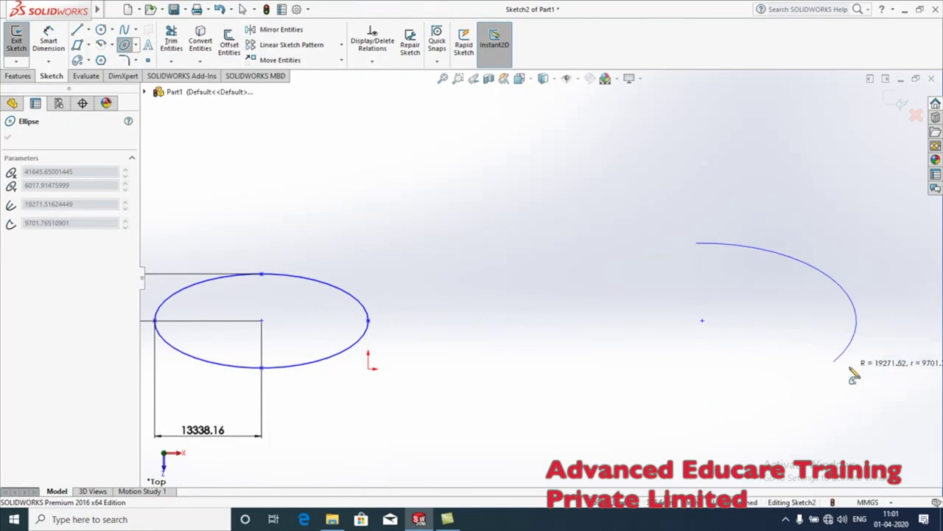
click(578, 365)
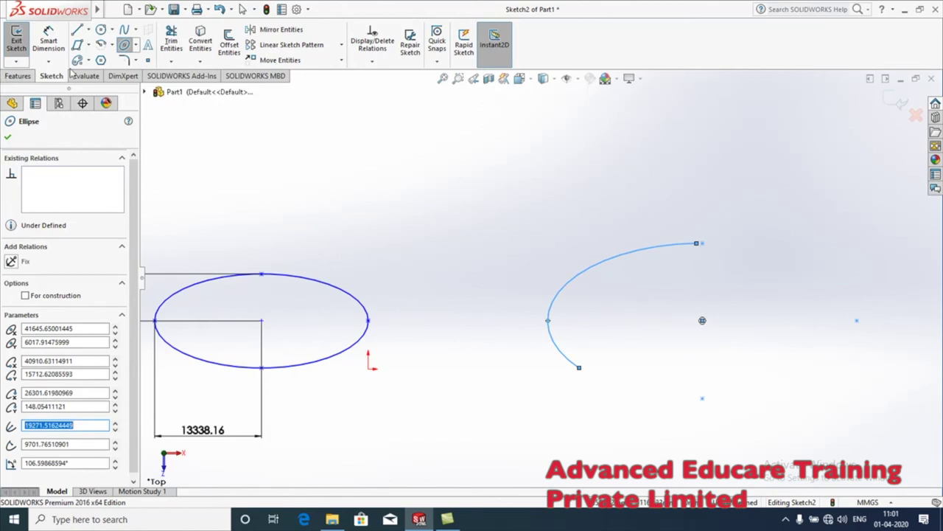
Sketch a centerpoint arc above the partial ellipse, with a radius of about 6497 mm, bulging upward
click(101, 46)
click(647, 186)
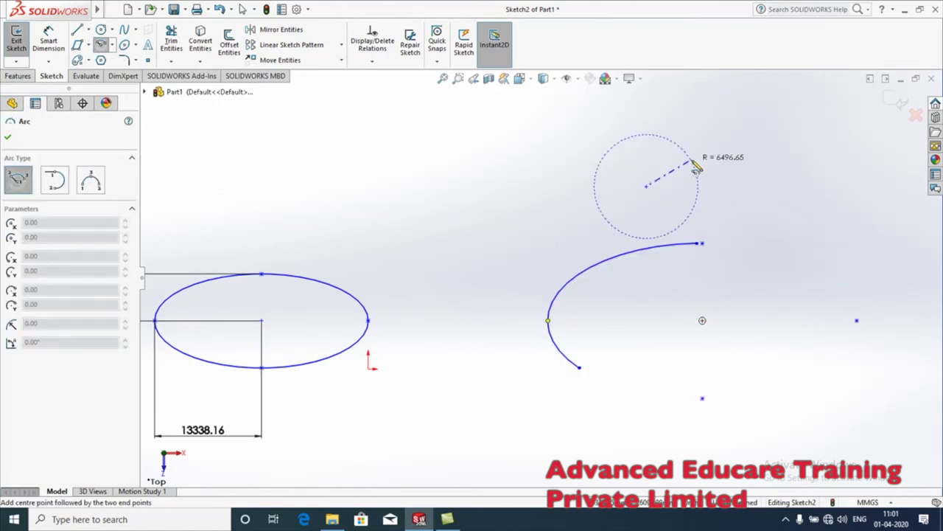
click(596, 166)
right_click(586, 165)
click(609, 169)
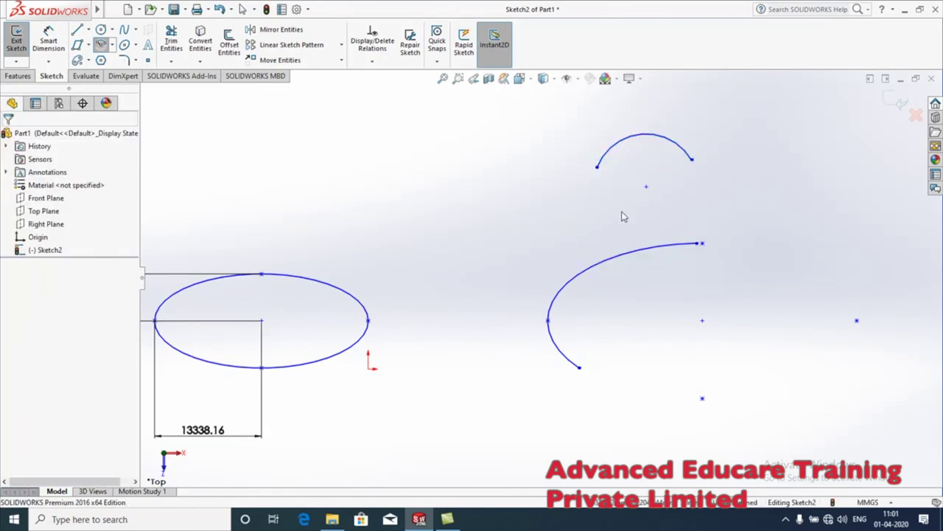
Delete the arc, the ellipse, the partial ellipse and the dimensions from the sketch
scroll(642, 275, down, 2)
scroll(647, 278, up, 5)
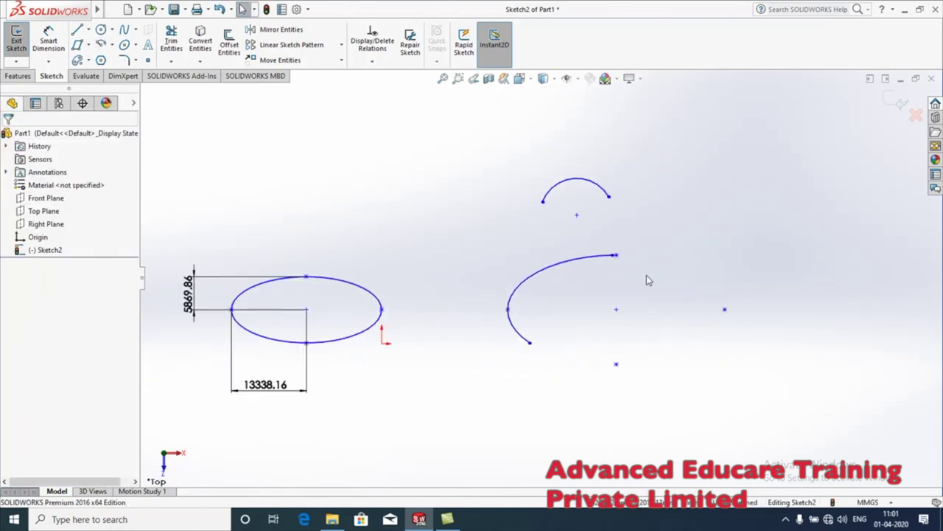
mouse_move(844, 117)
mouse_down()
mouse_move(432, 475)
mouse_move(237, 490)
mouse_move(261, 471)
mouse_up()
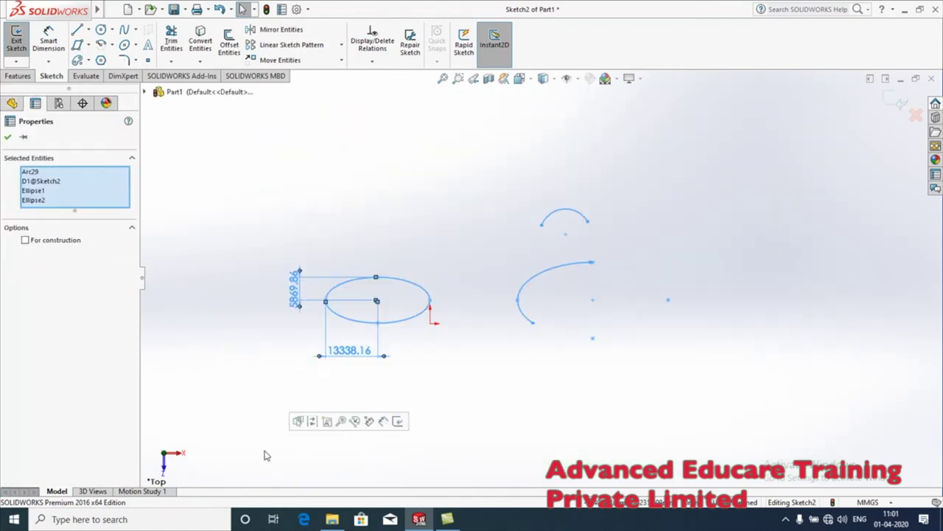
key(Delete)
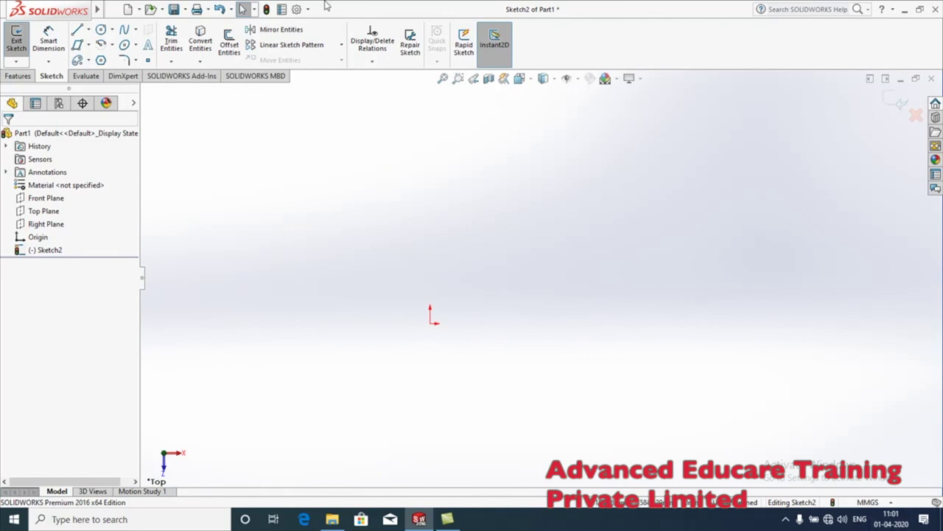
Sketch a wavy seven-point spline above the origin, running to the right and ending in an upward curl
click(123, 31)
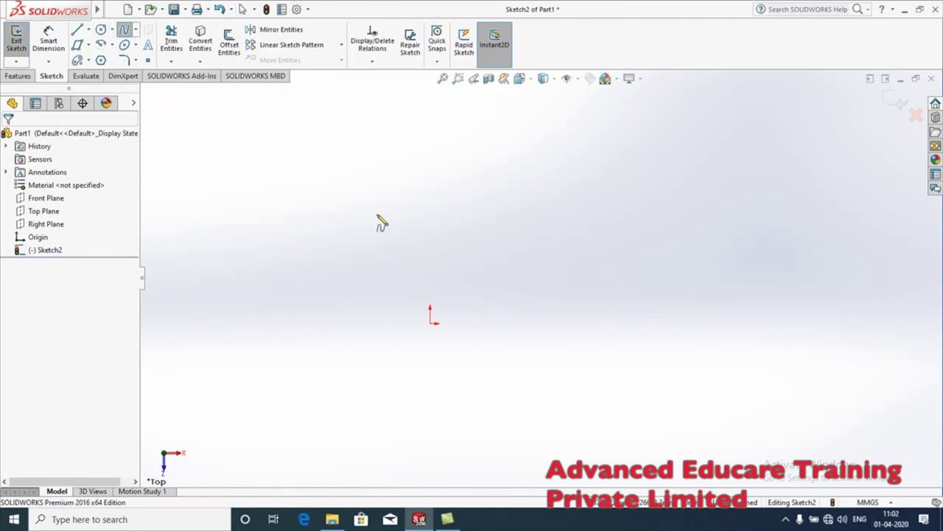
click(442, 245)
click(528, 202)
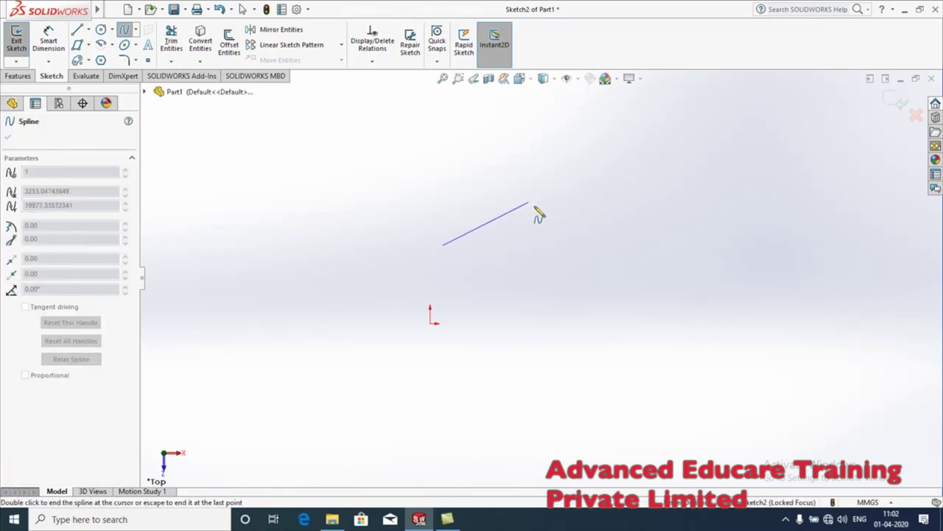
click(610, 242)
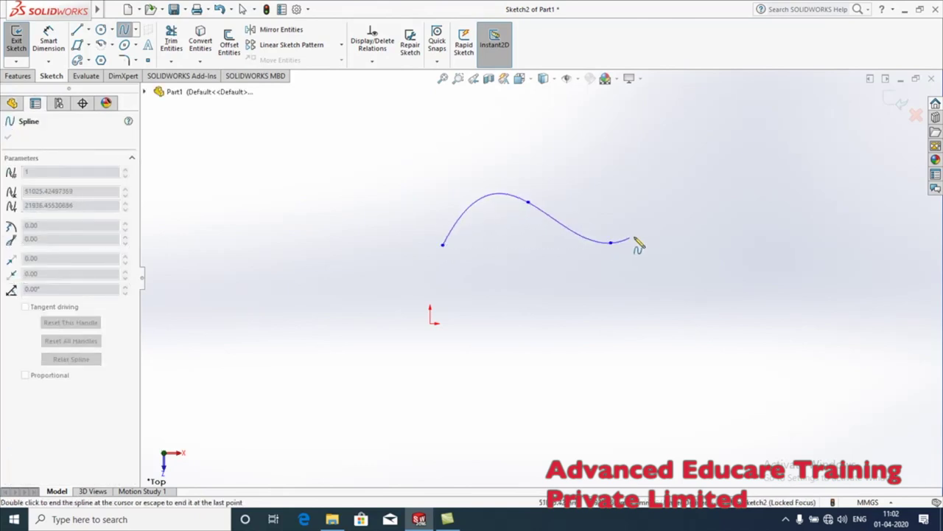
click(689, 201)
click(785, 245)
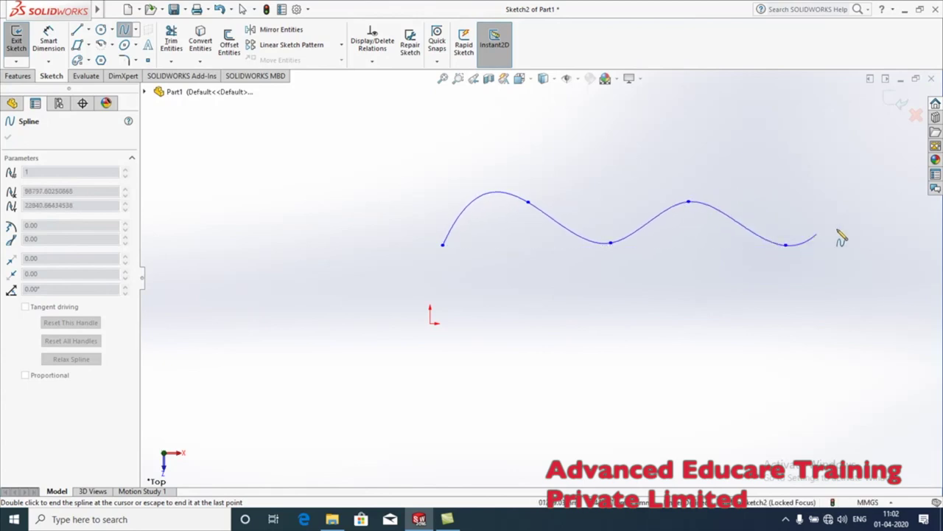
click(859, 217)
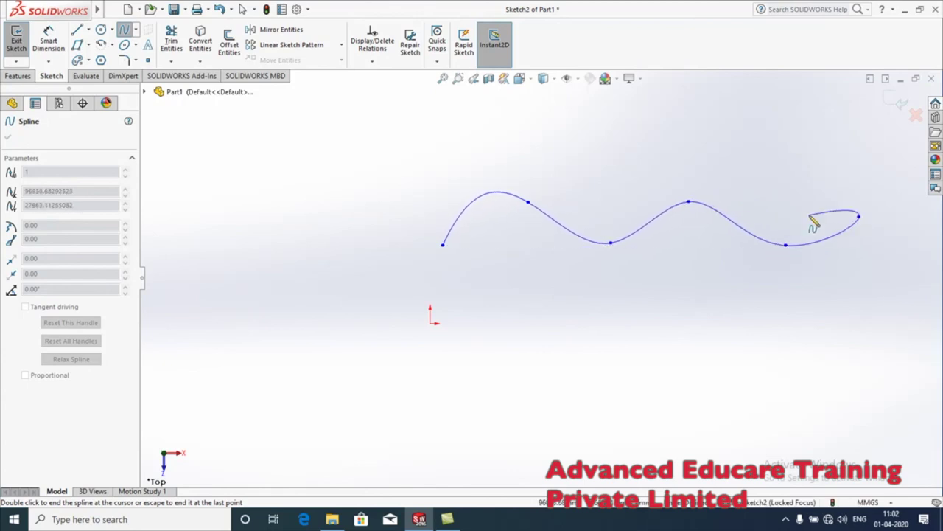
double_click(867, 196)
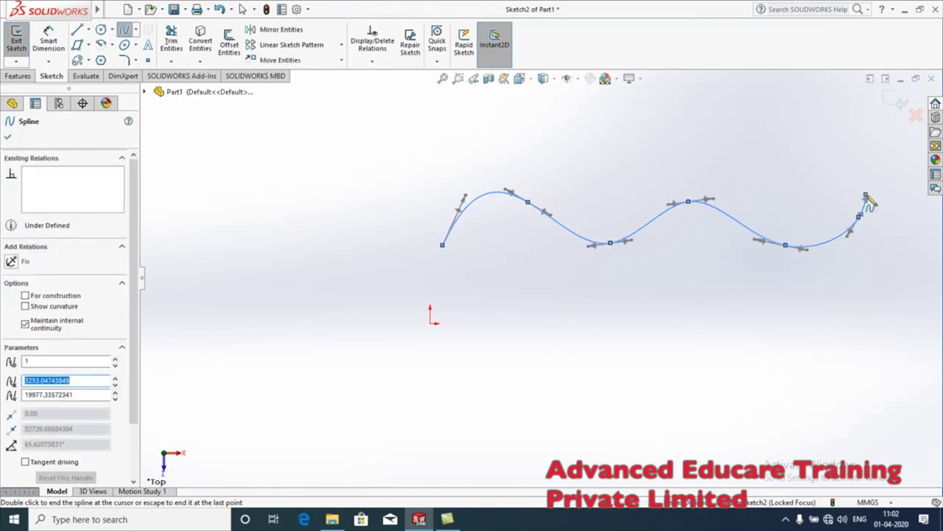
Adjust the tangent handles at the spline's first three points, angling the second to about -25.3° and the third to about 6.6°
scroll(789, 225, down, 3)
scroll(511, 313, up, 3)
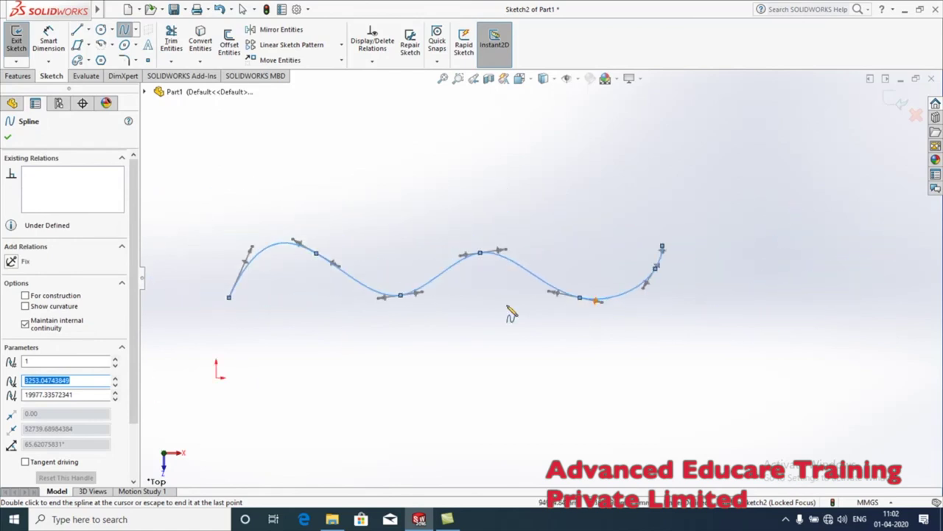
scroll(258, 284, down, 2)
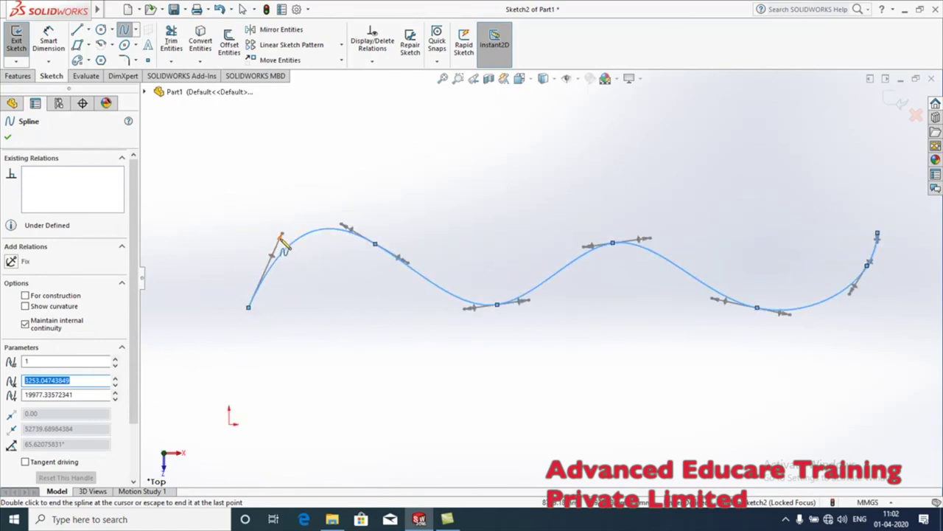
mouse_move(284, 247)
mouse_down()
mouse_move(276, 270)
mouse_move(298, 221)
mouse_move(298, 253)
mouse_move(274, 267)
mouse_move(251, 254)
mouse_move(289, 274)
mouse_move(273, 262)
mouse_up()
drag(364, 243, 377, 280)
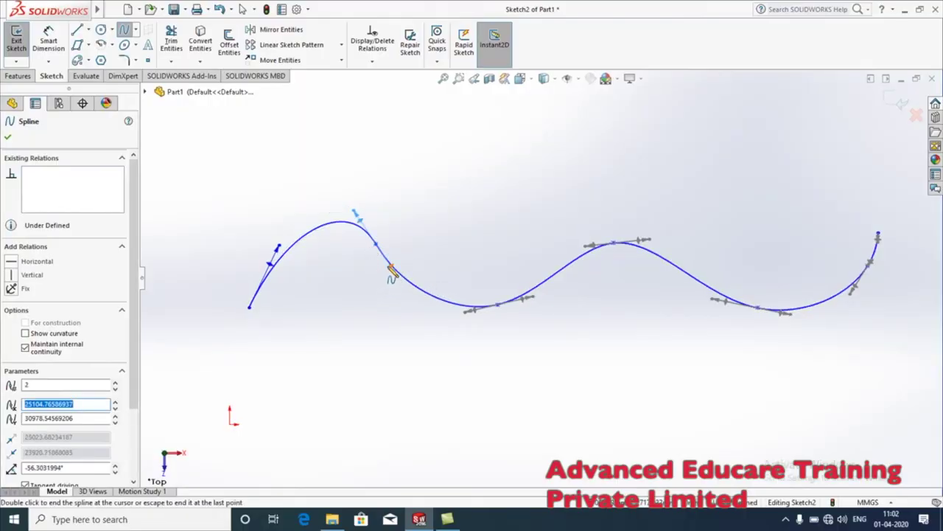
drag(390, 271, 455, 300)
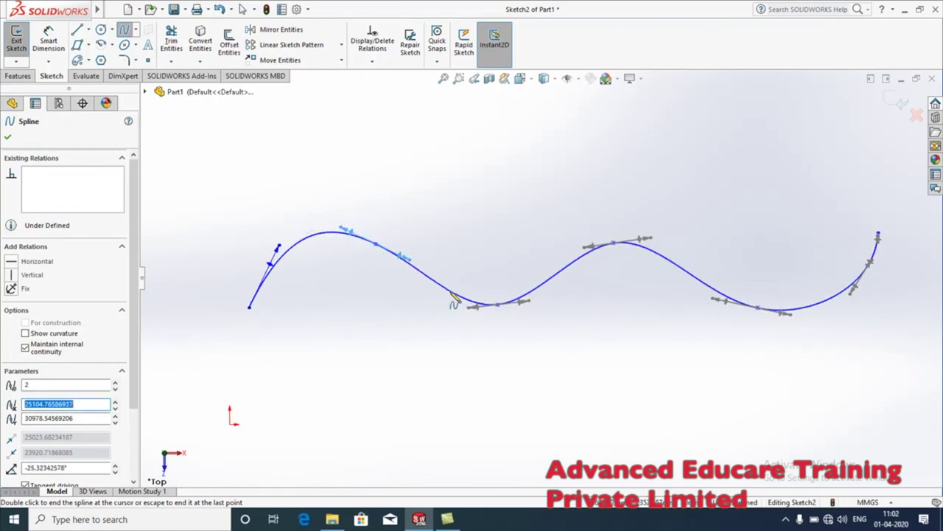
click(478, 306)
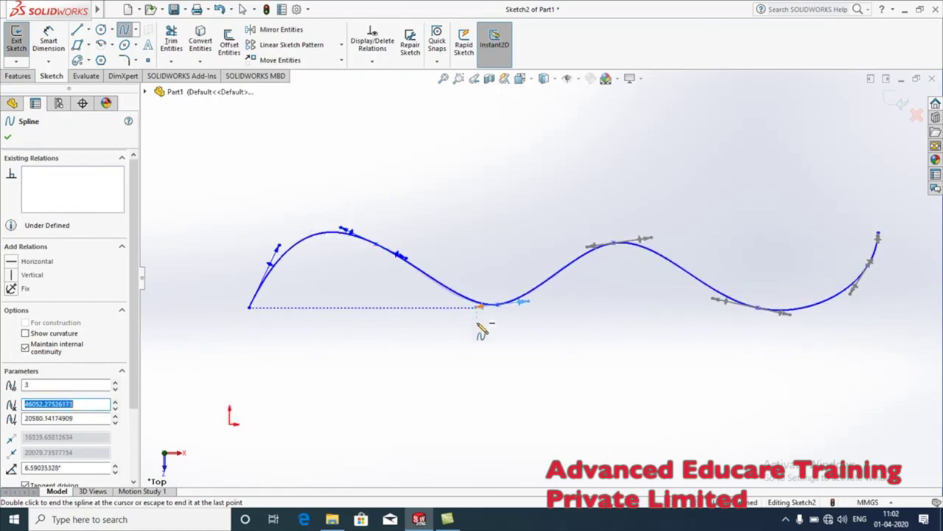
click(7, 137)
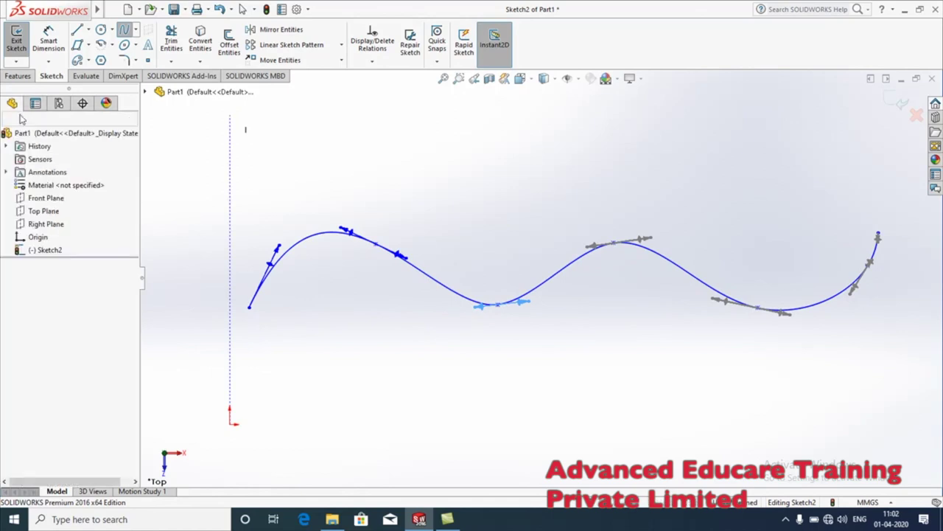
key(Escape)
Sketch a Bezier style spline below the first spline, using eight control vertices in a zigzag from left to right
click(137, 31)
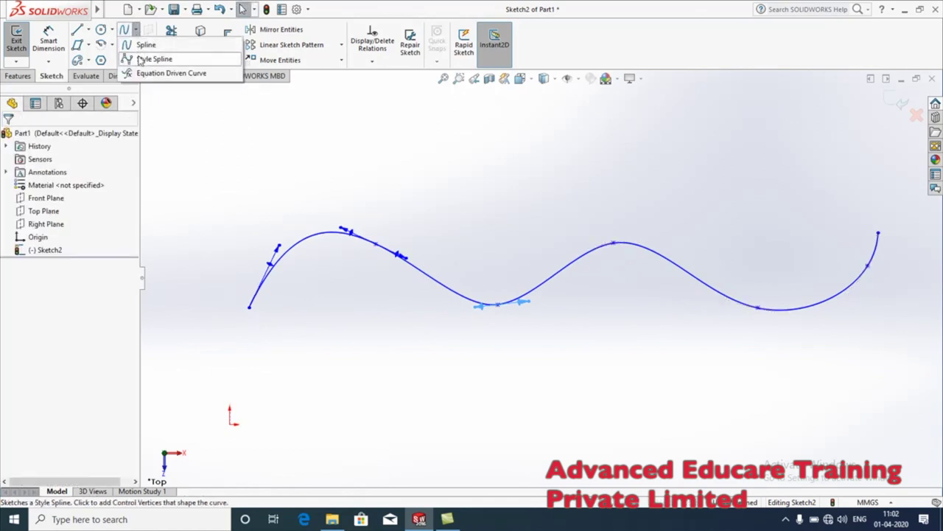
click(142, 59)
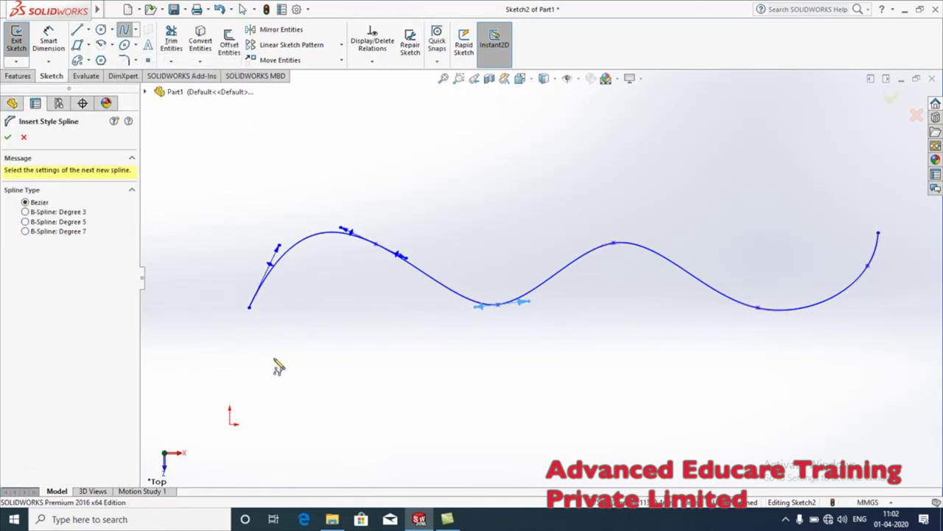
click(285, 424)
click(386, 385)
click(519, 429)
click(587, 388)
click(671, 425)
click(741, 373)
click(850, 422)
right_click(885, 361)
click(884, 366)
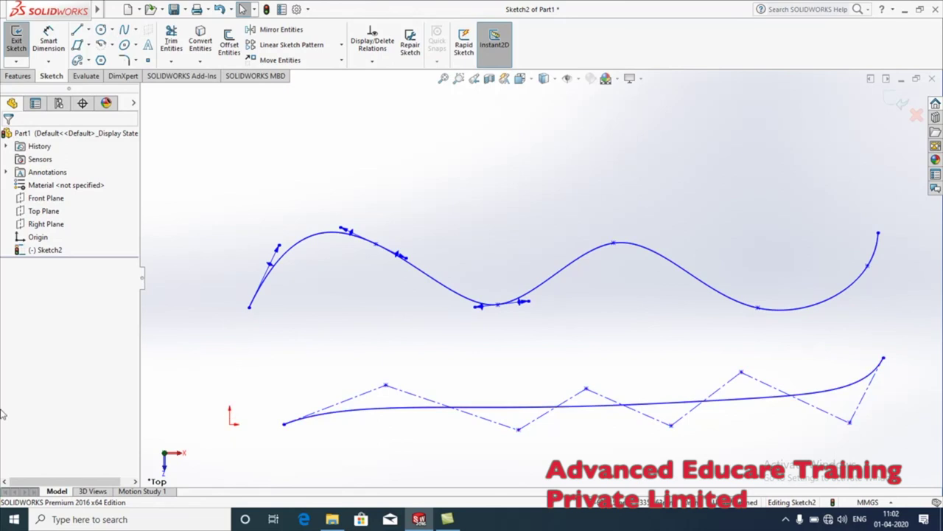
Raise the style spline's second control vertex to about (25345, 14806) and the upper spline's second point to about (27777, 41055)
drag(387, 389, 377, 329)
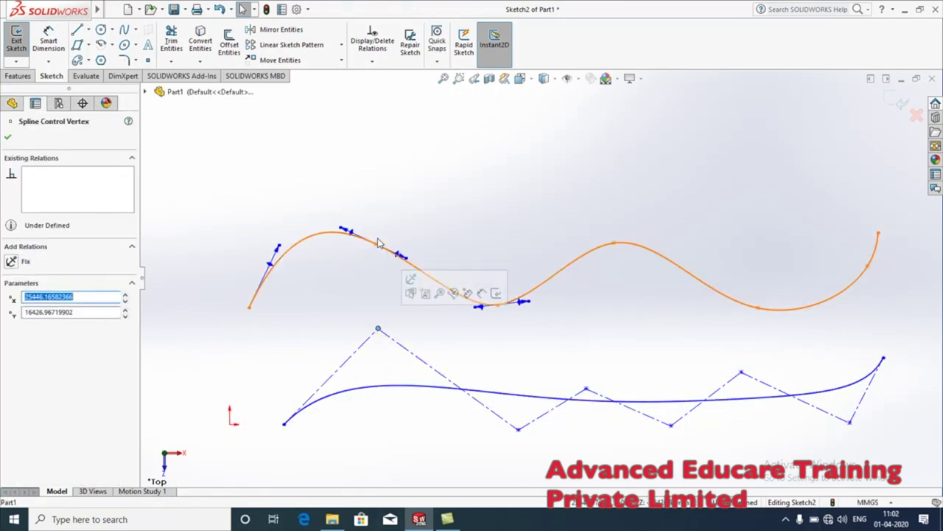
drag(379, 243, 392, 184)
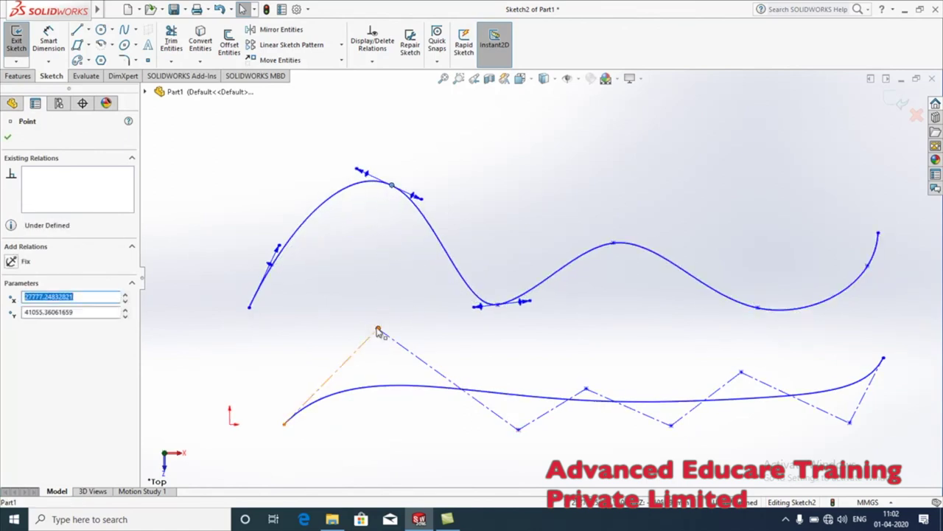
mouse_move(379, 330)
mouse_down()
mouse_move(381, 297)
mouse_move(382, 420)
mouse_move(371, 326)
mouse_move(377, 338)
mouse_up()
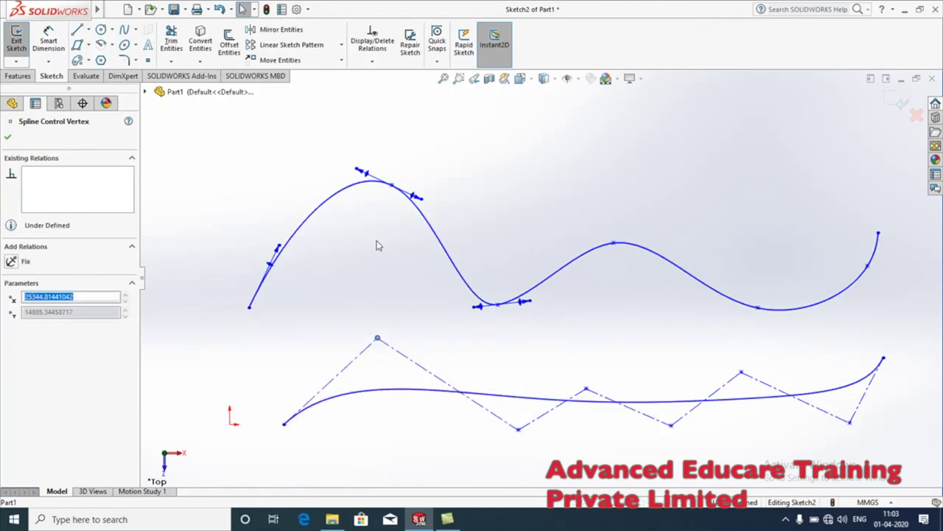
Raise the upper spline's fourth point to about (66291, 40549) and the style spline's fifth control vertex to about (74196, 4569)
drag(618, 244, 616, 188)
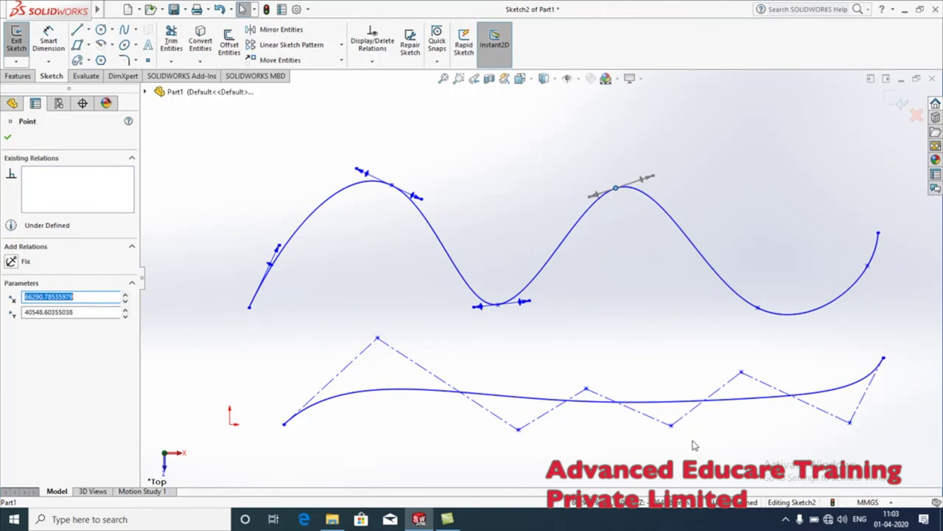
drag(673, 431, 661, 397)
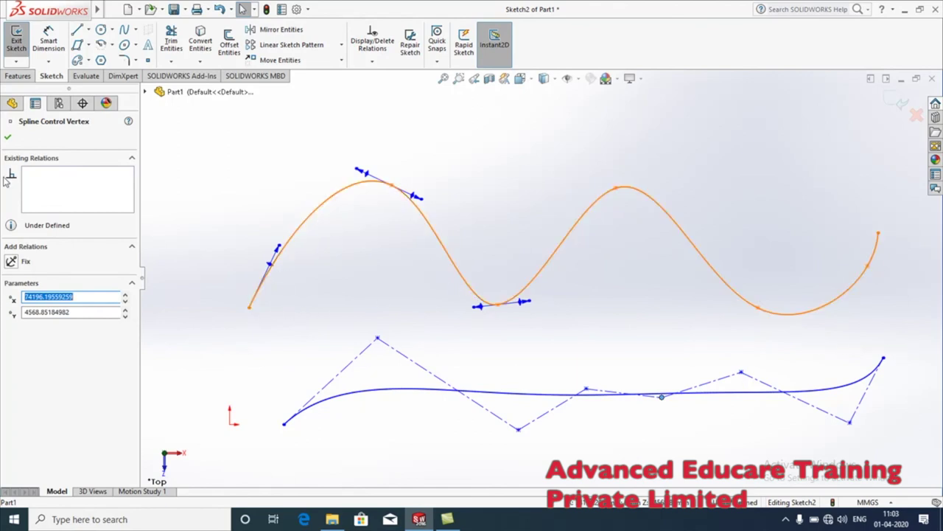
click(9, 137)
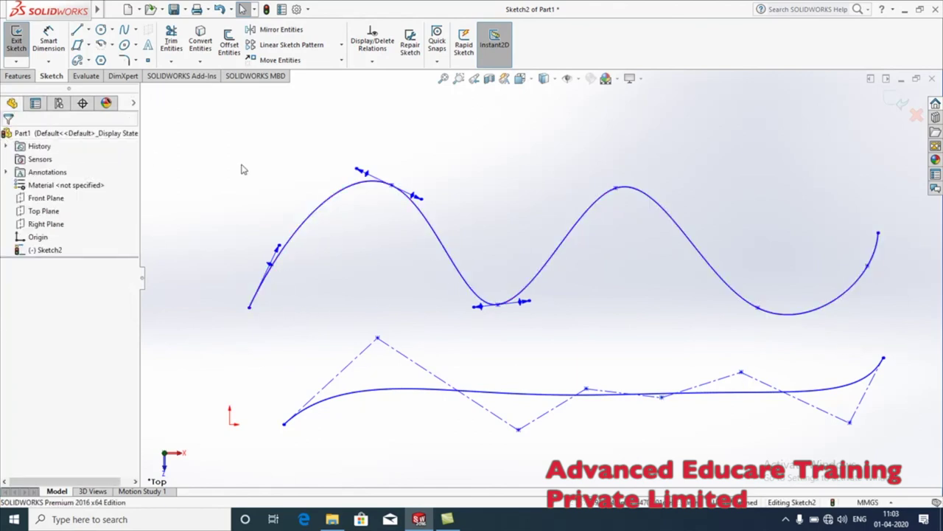
click(799, 521)
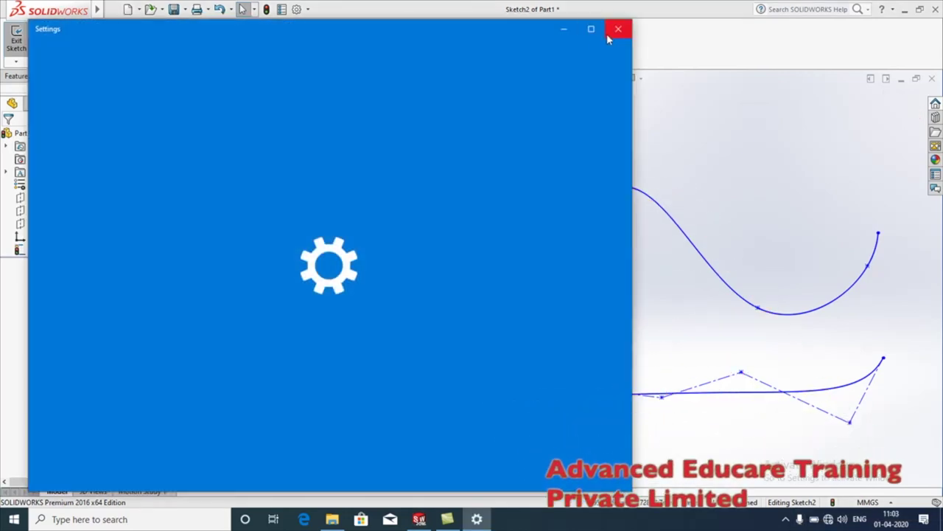
click(618, 30)
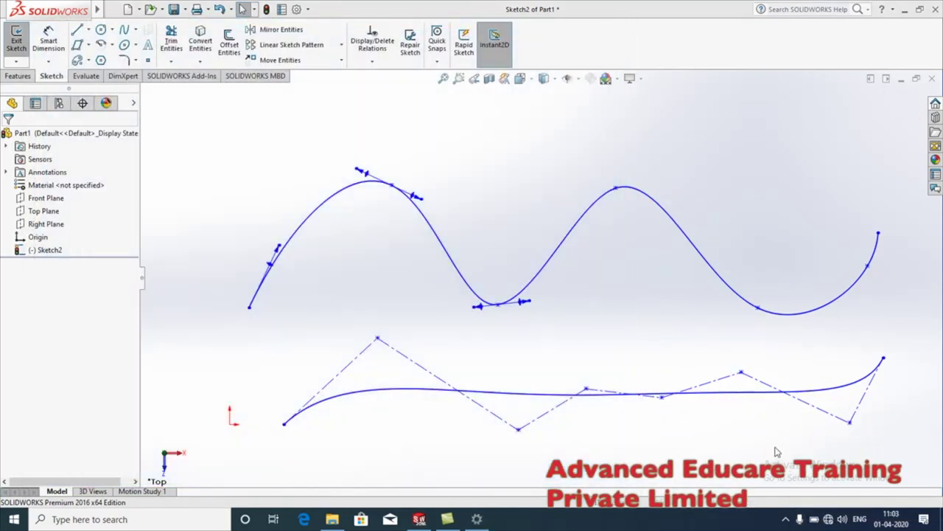
click(786, 519)
click(759, 495)
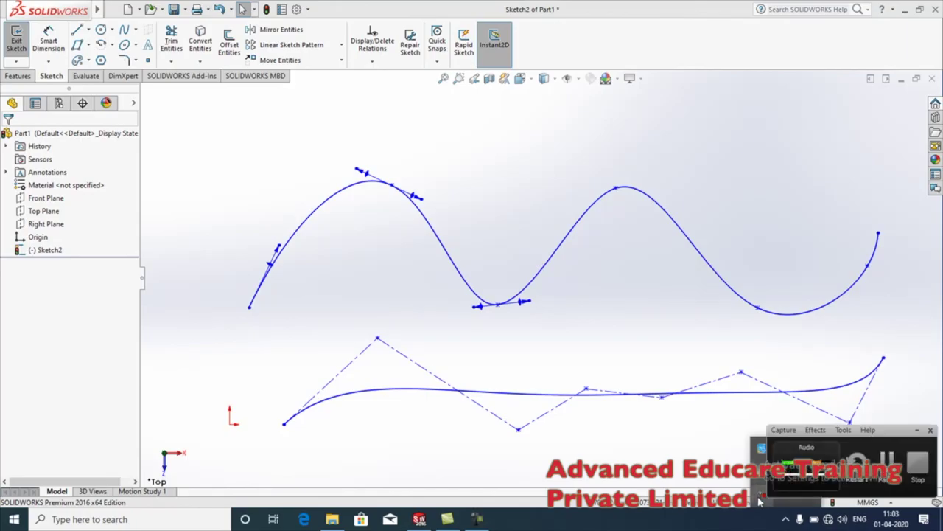